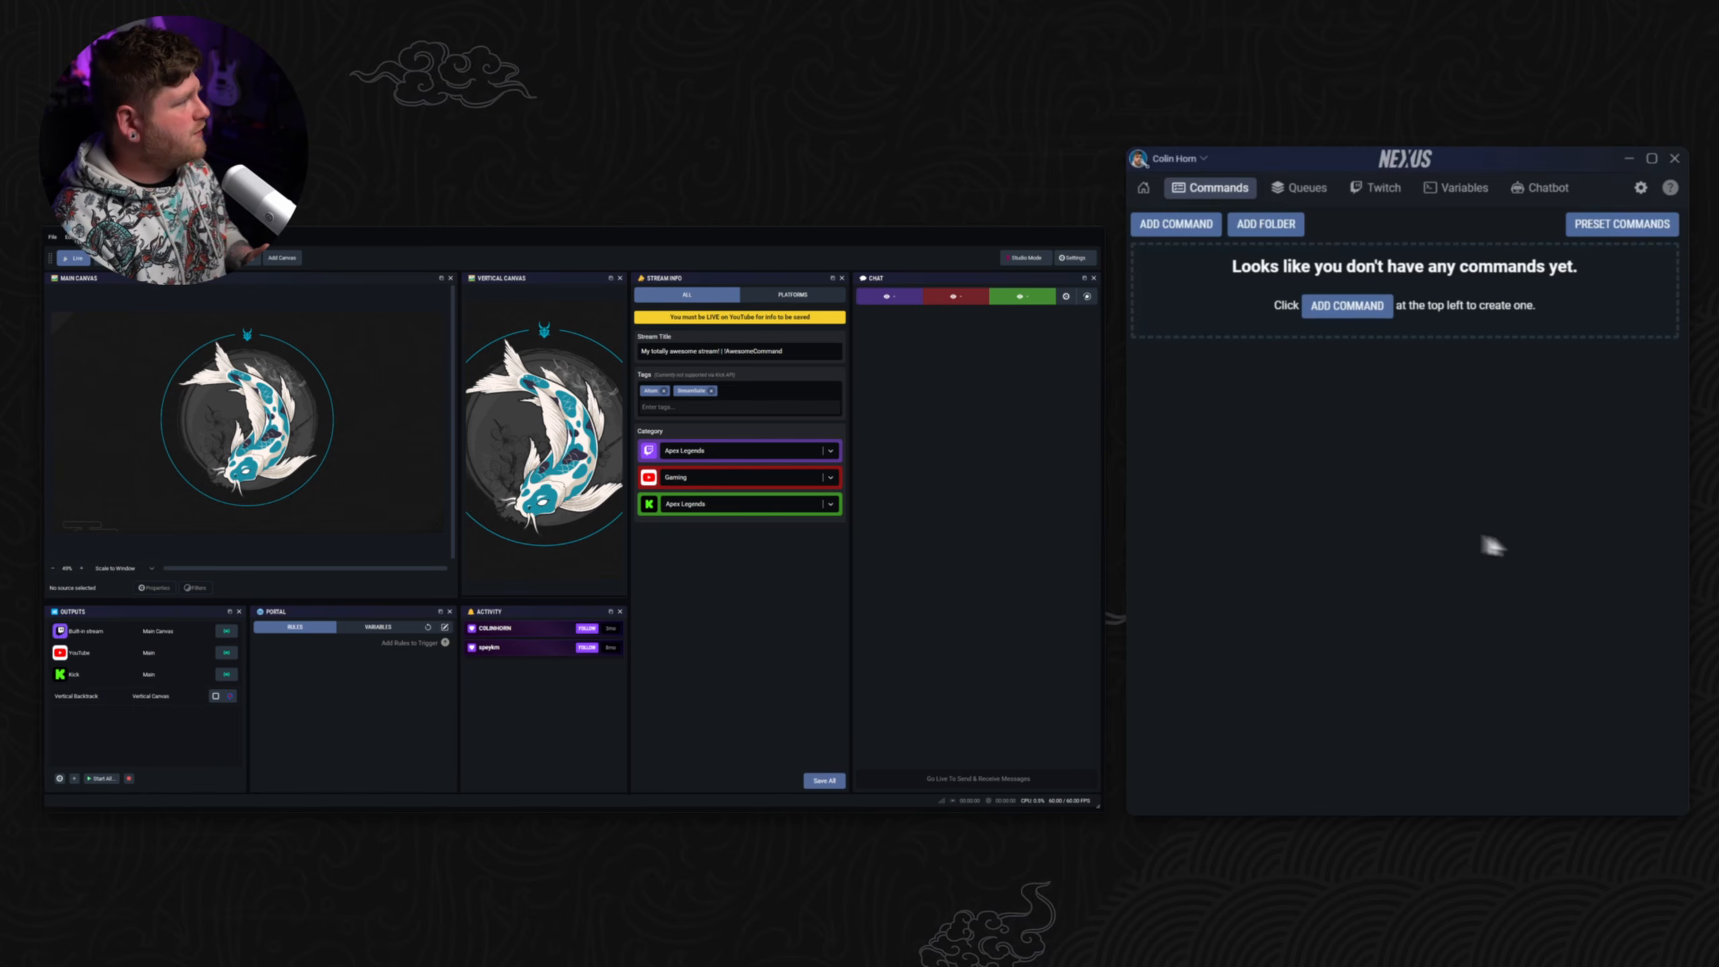
Step: Add a new command named "Start Stream - Start All"
{"action": "left_click", "coordinate": [1188, 241]}
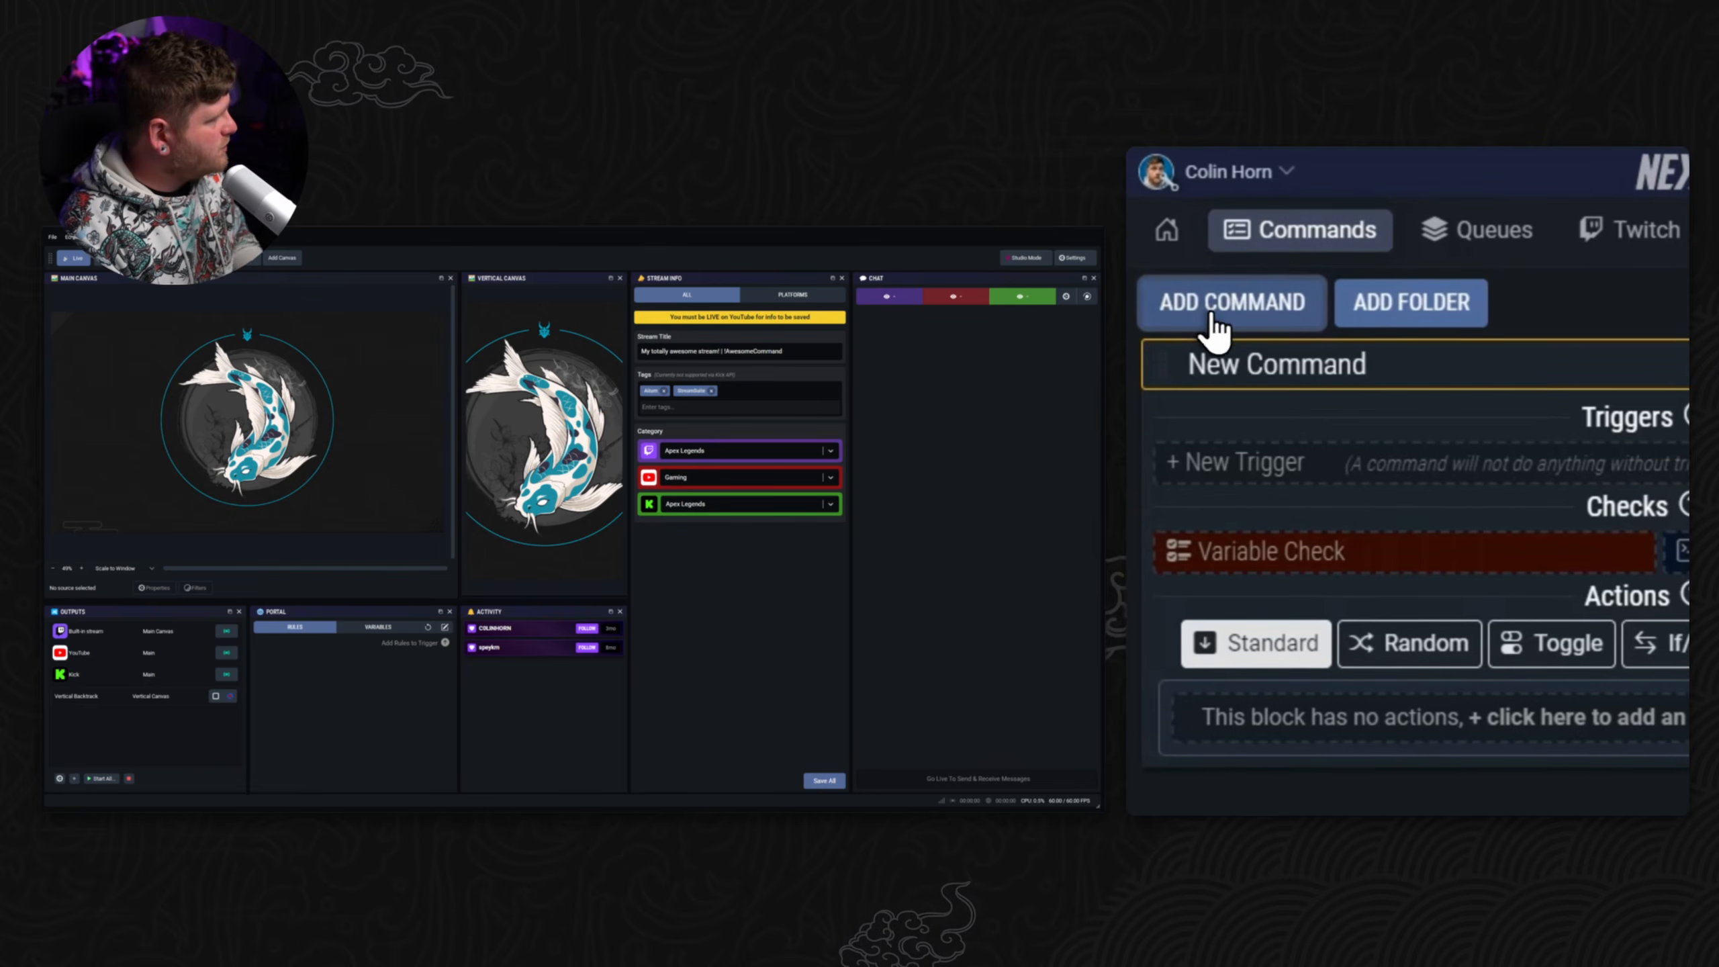
{"action": "triple_click", "coordinate": [1238, 283]}
{"action": "type", "text": "Start Stream - Start All"}
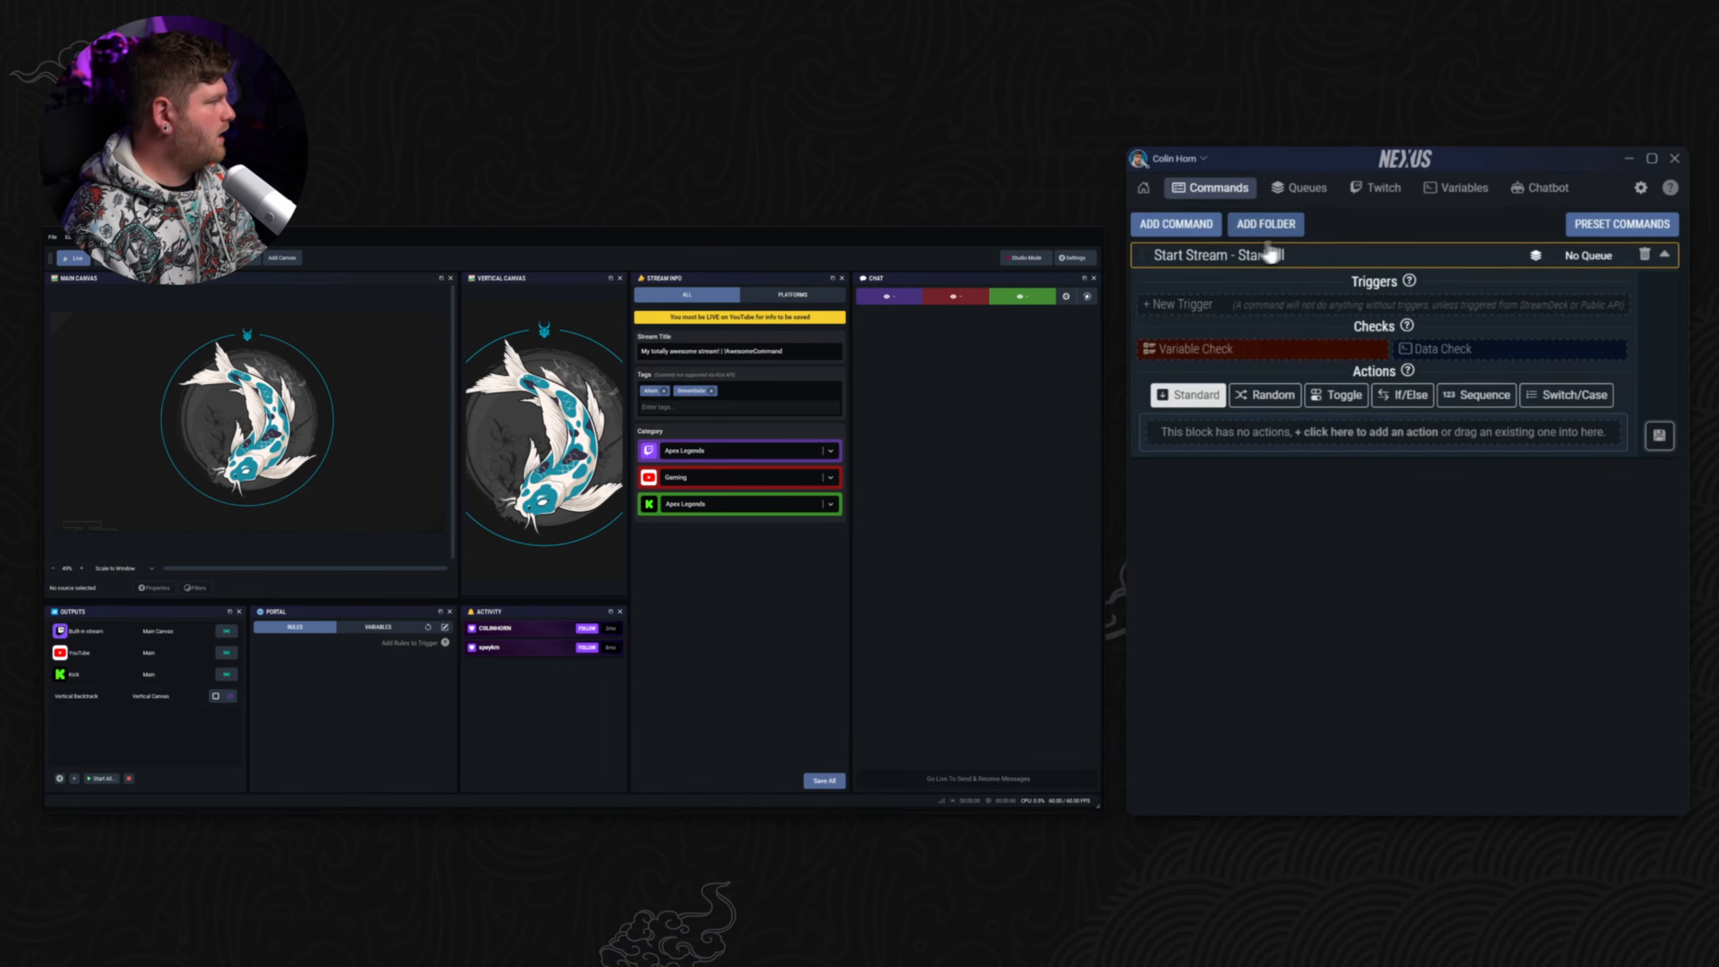
Step: Add a Stream Starting trigger from the Aitum Stream Suite device to the Start Stream command
{"action": "left_click", "coordinate": [1199, 305]}
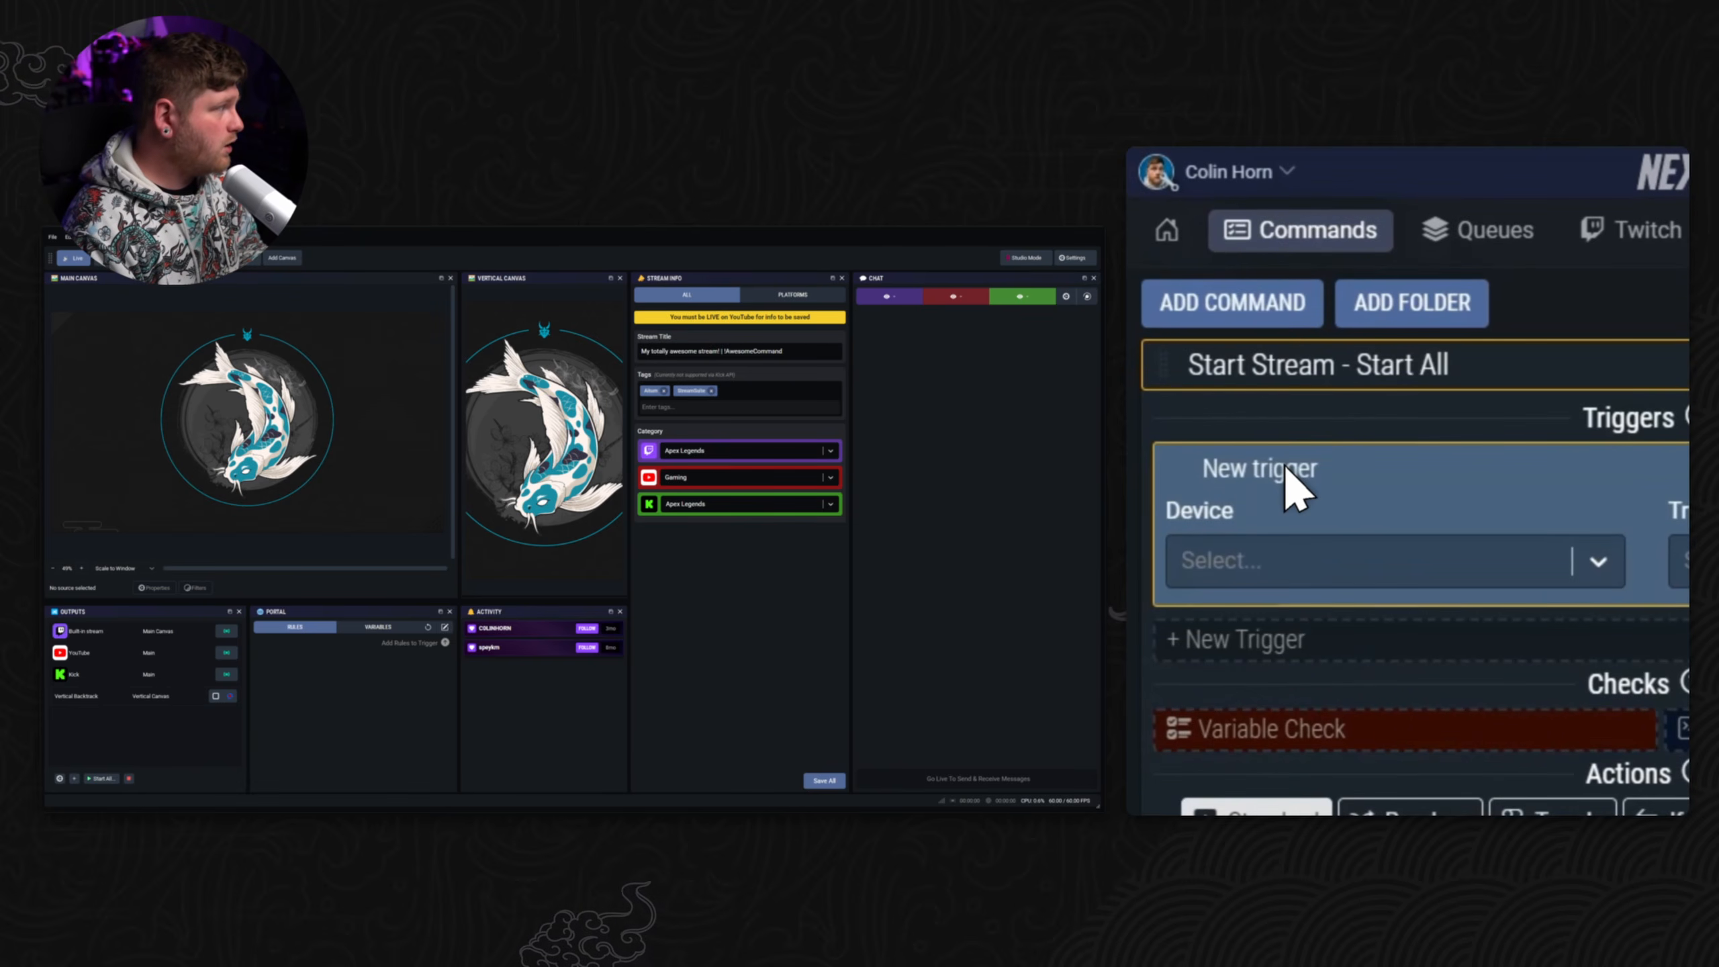
{"action": "left_click", "coordinate": [1225, 559]}
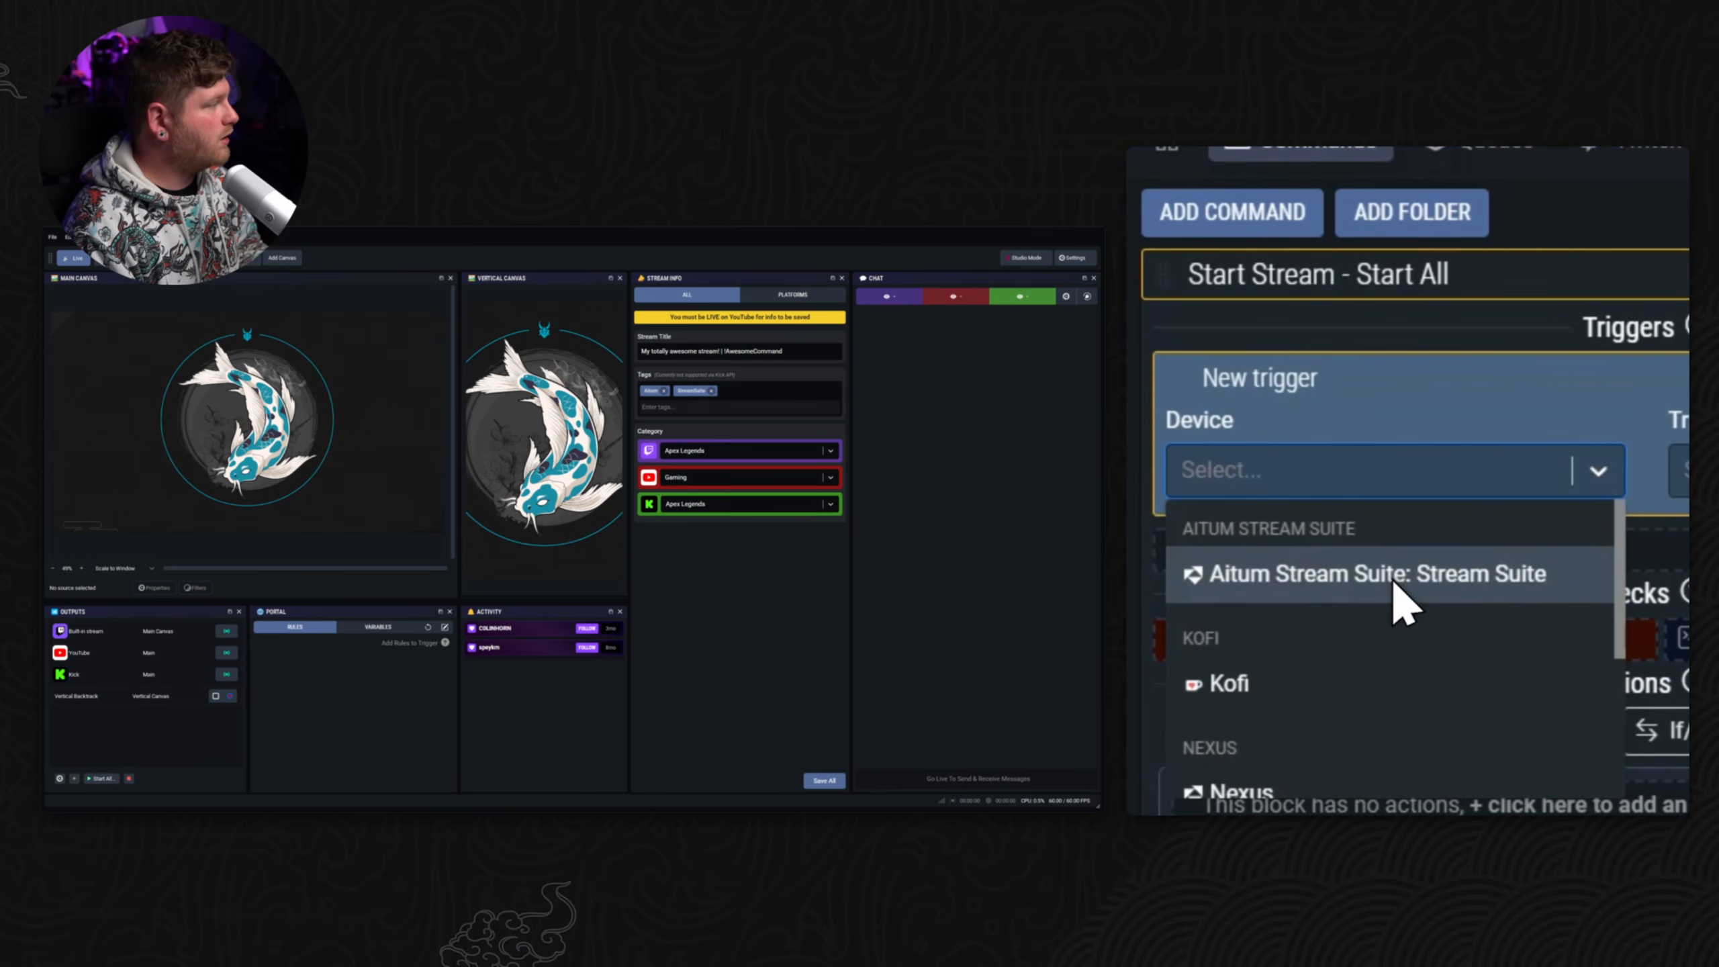
{"action": "left_click", "coordinate": [1395, 581]}
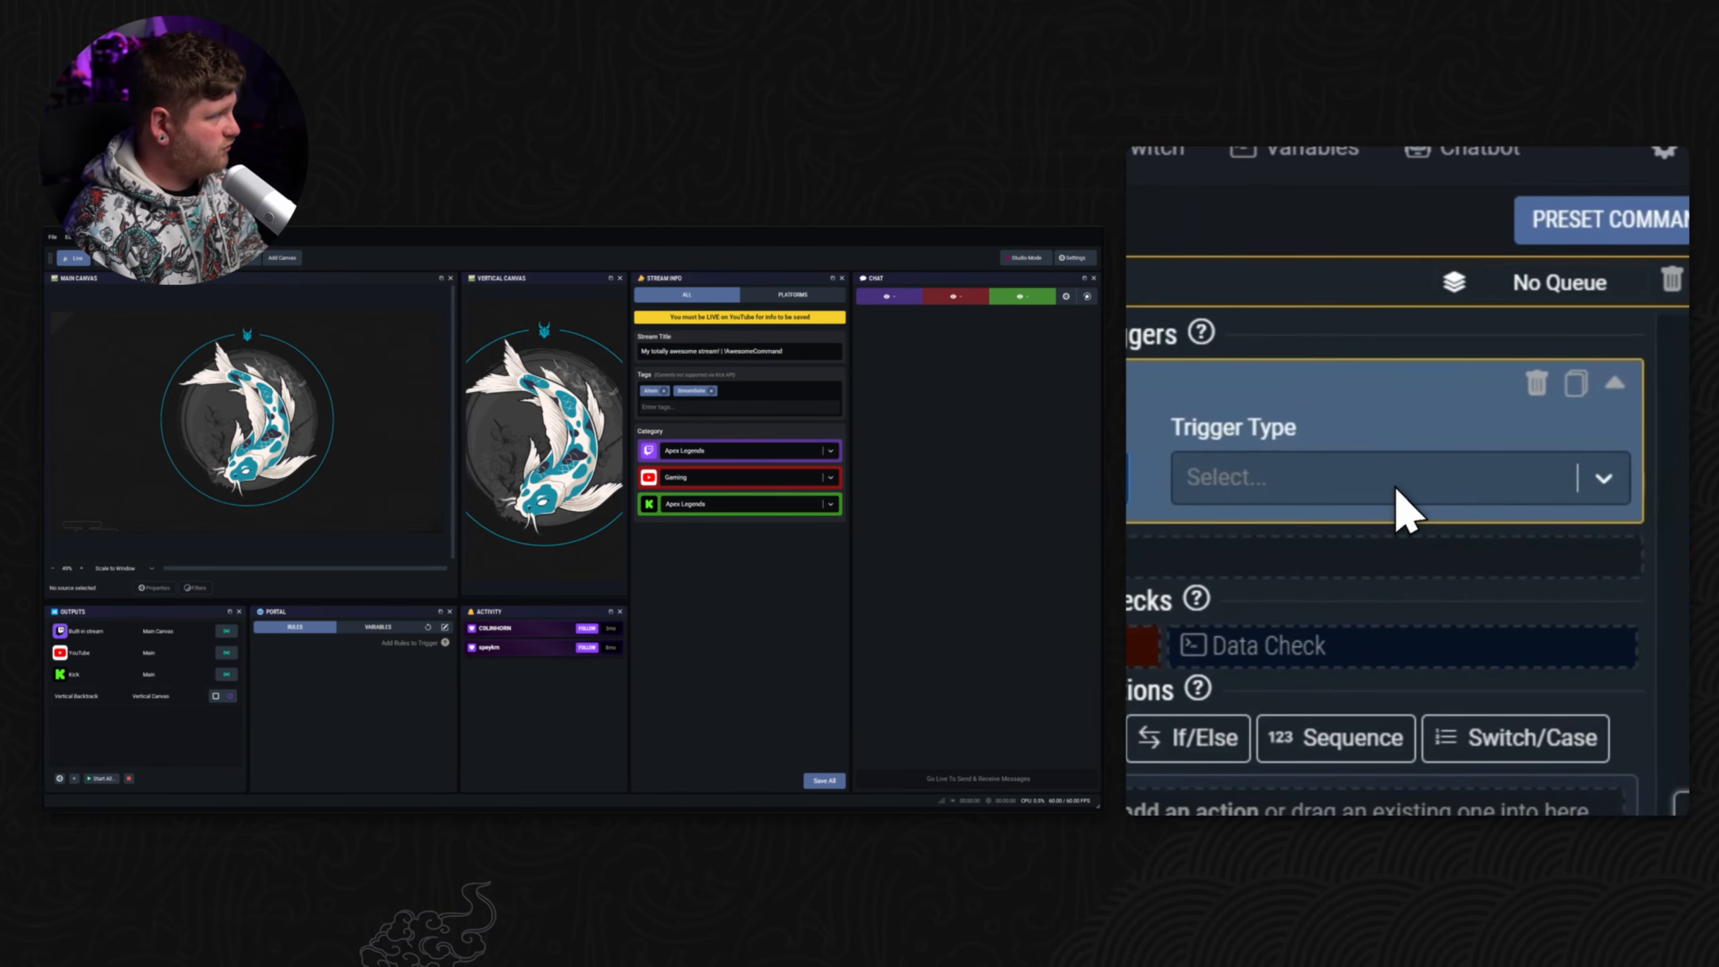
{"action": "left_click", "coordinate": [1396, 490]}
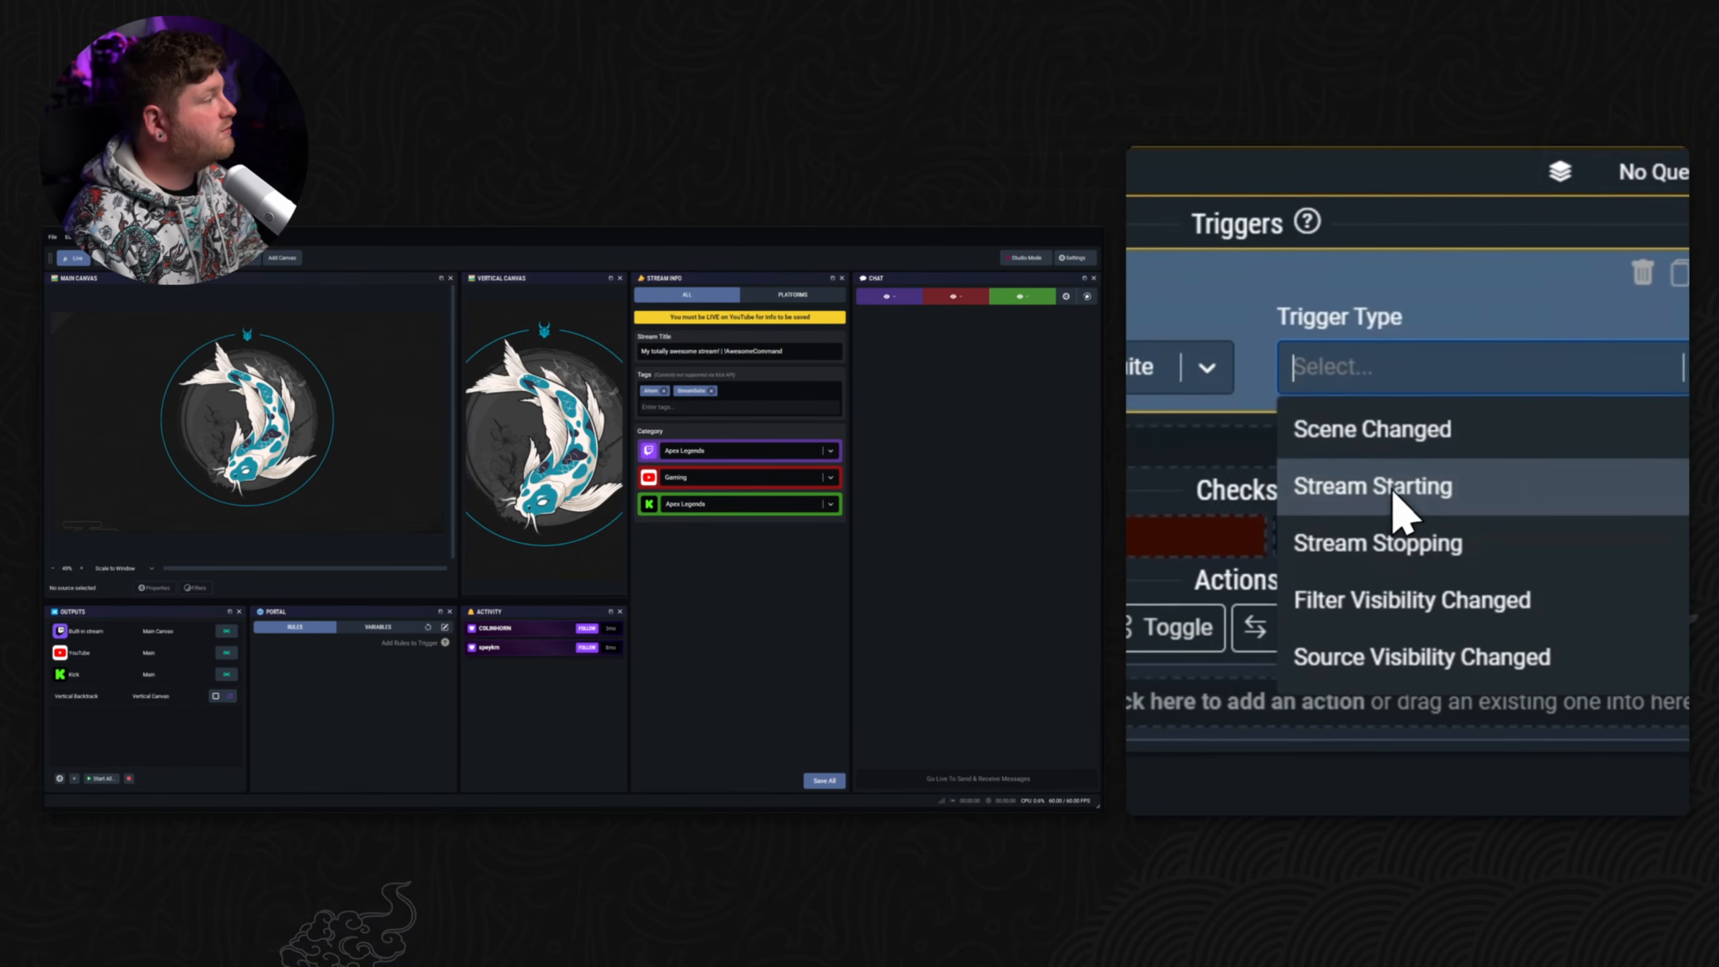
{"action": "left_click", "coordinate": [1396, 491]}
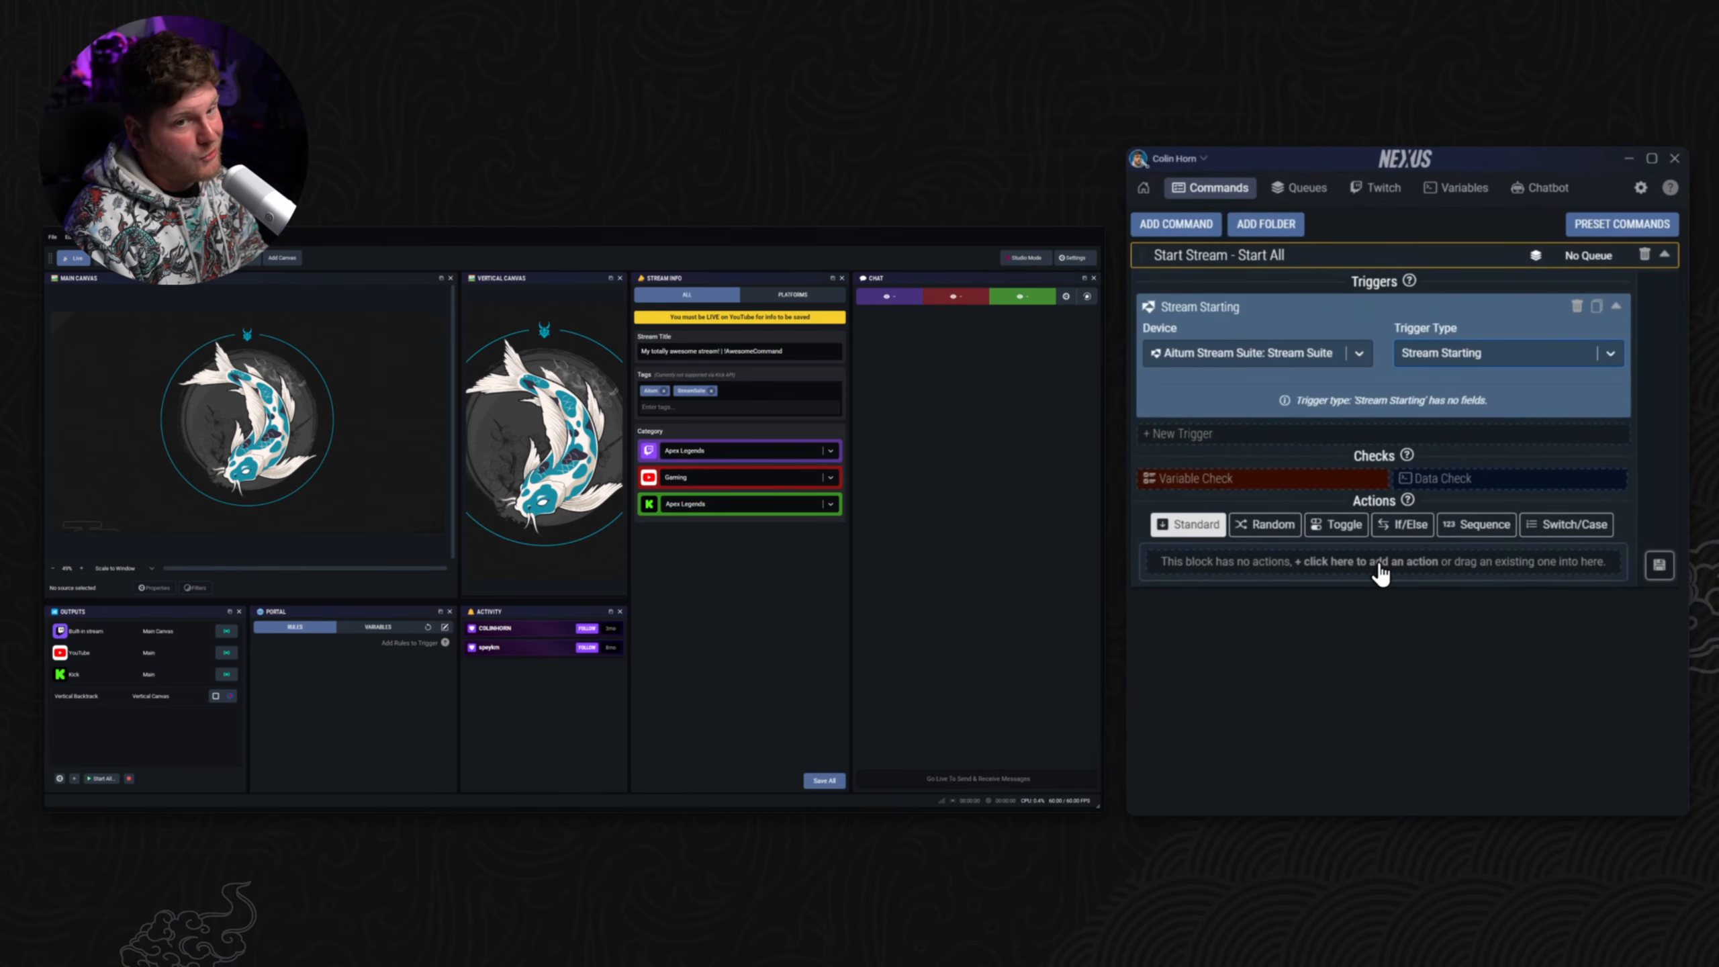
Step: Add an Aitum Stream Suite Start/Stop All Outputs action, set to Start with output kinds All
{"action": "left_click", "coordinate": [1378, 564]}
{"action": "left_click", "coordinate": [1309, 612]}
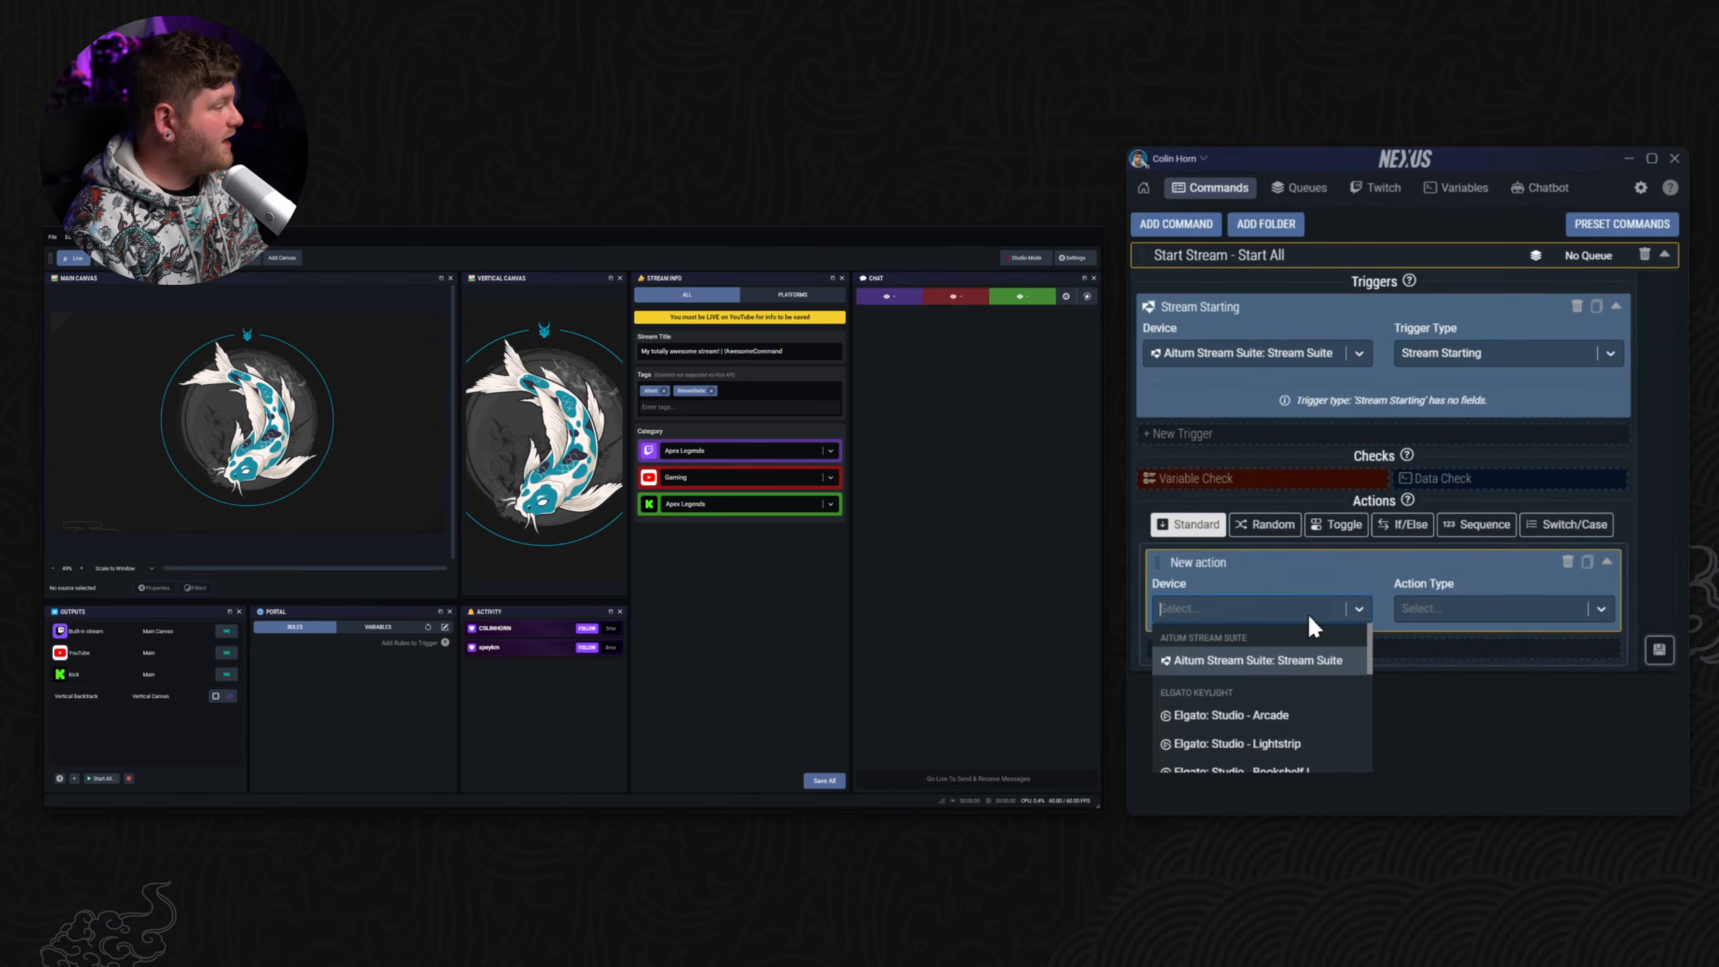
{"action": "left_click", "coordinate": [1323, 661]}
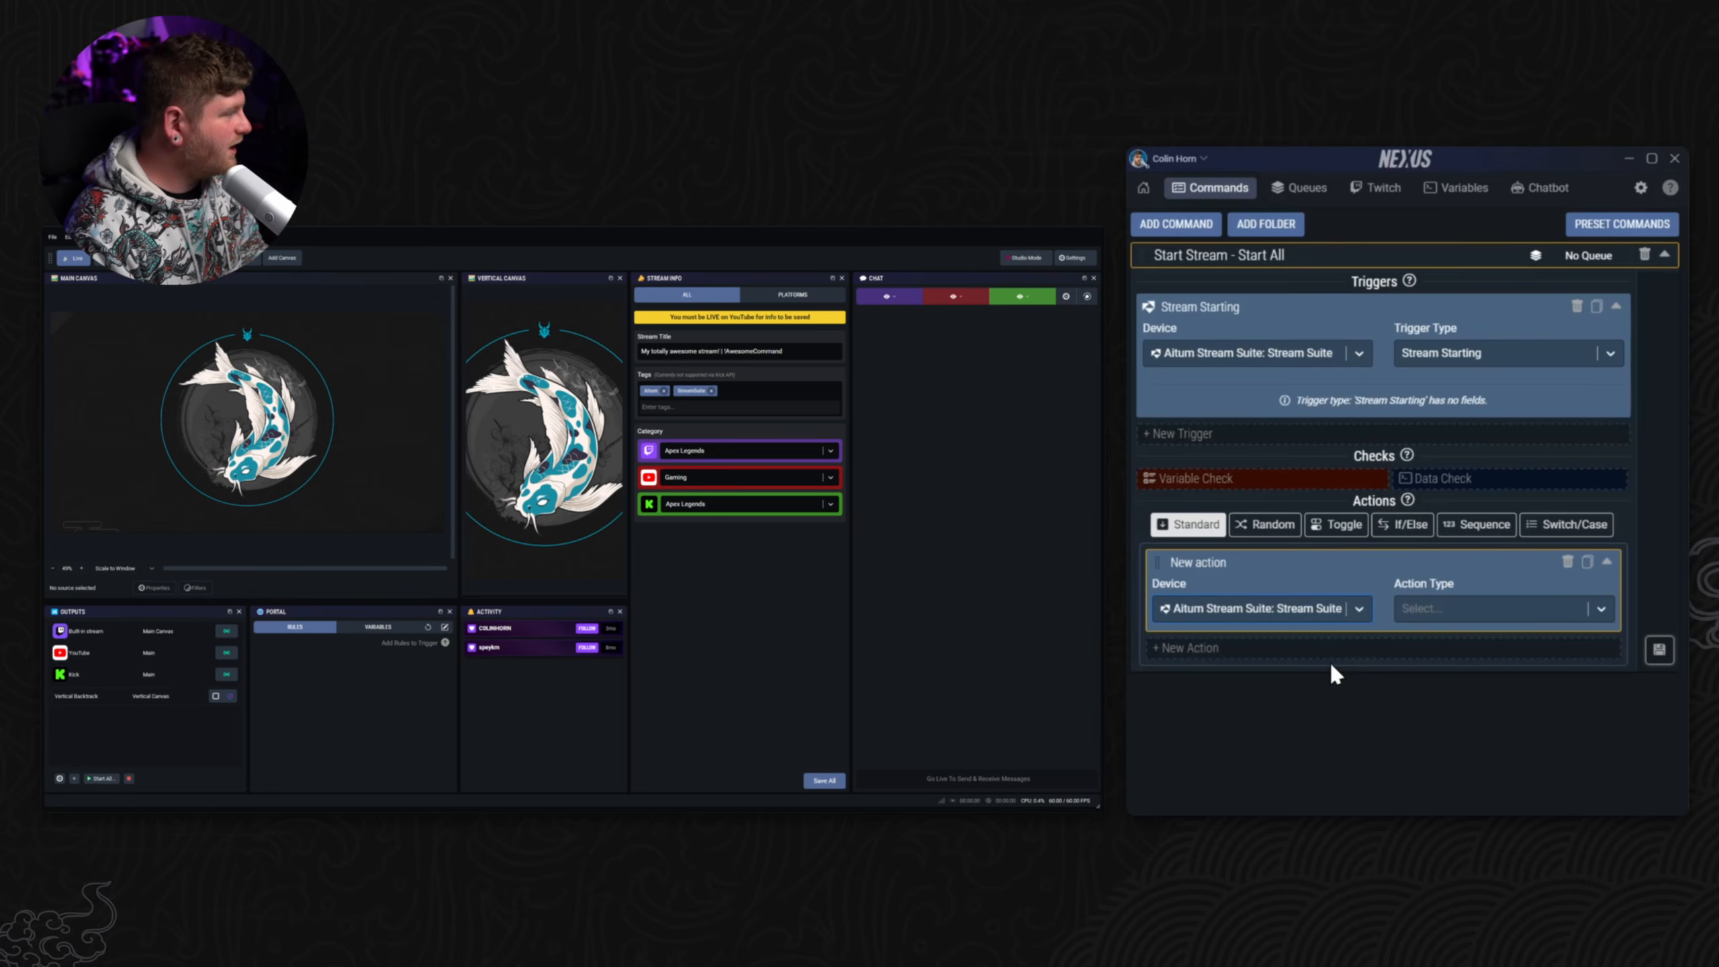
{"action": "left_click", "coordinate": [1509, 611]}
{"action": "scroll", "coordinate": [1524, 661], "scroll_direction": "down", "scroll_amount": 5}
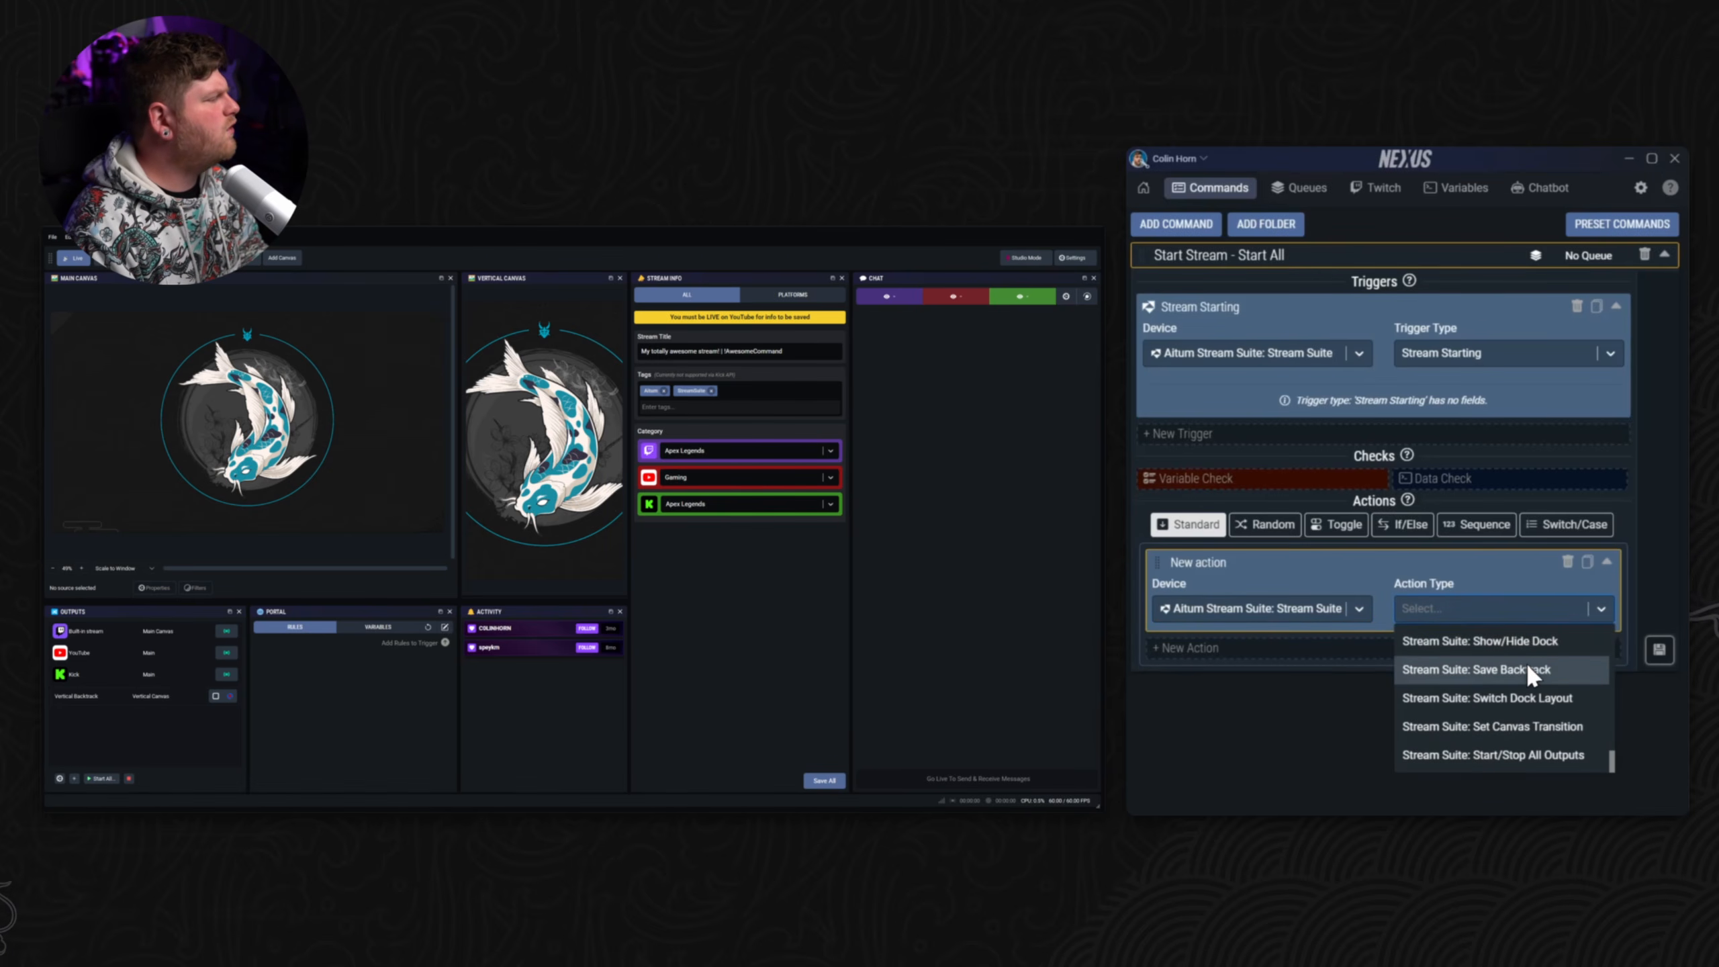
{"action": "left_click", "coordinate": [1513, 757]}
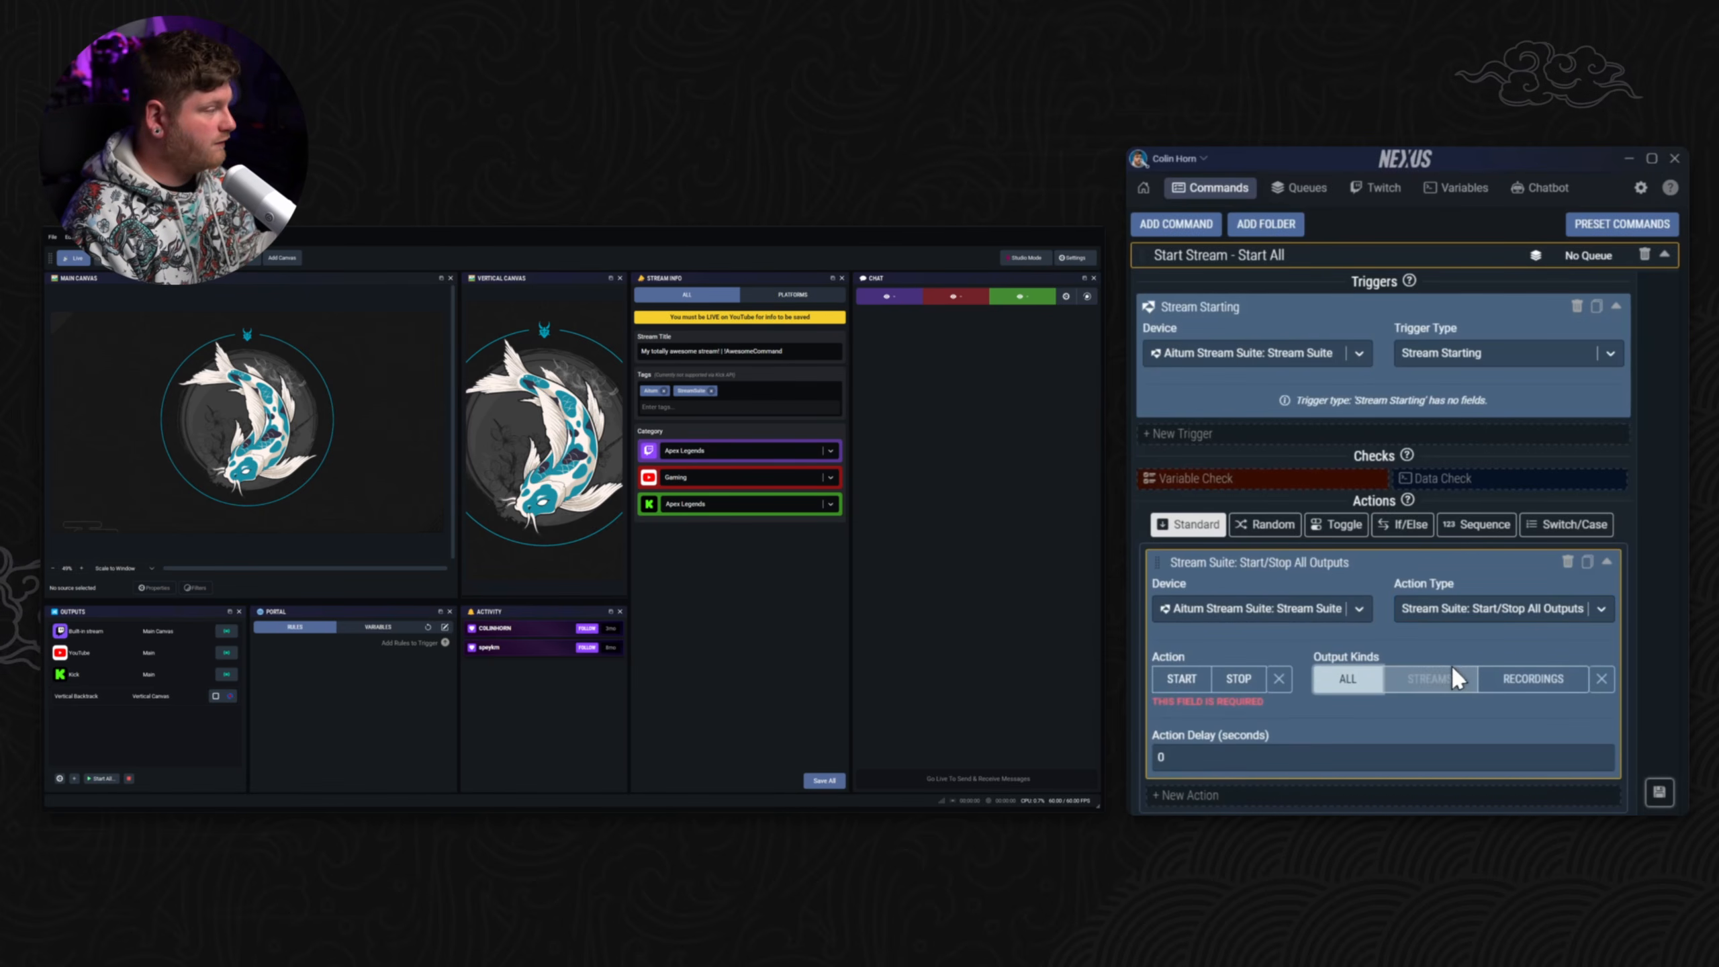
{"action": "left_click", "coordinate": [1536, 681]}
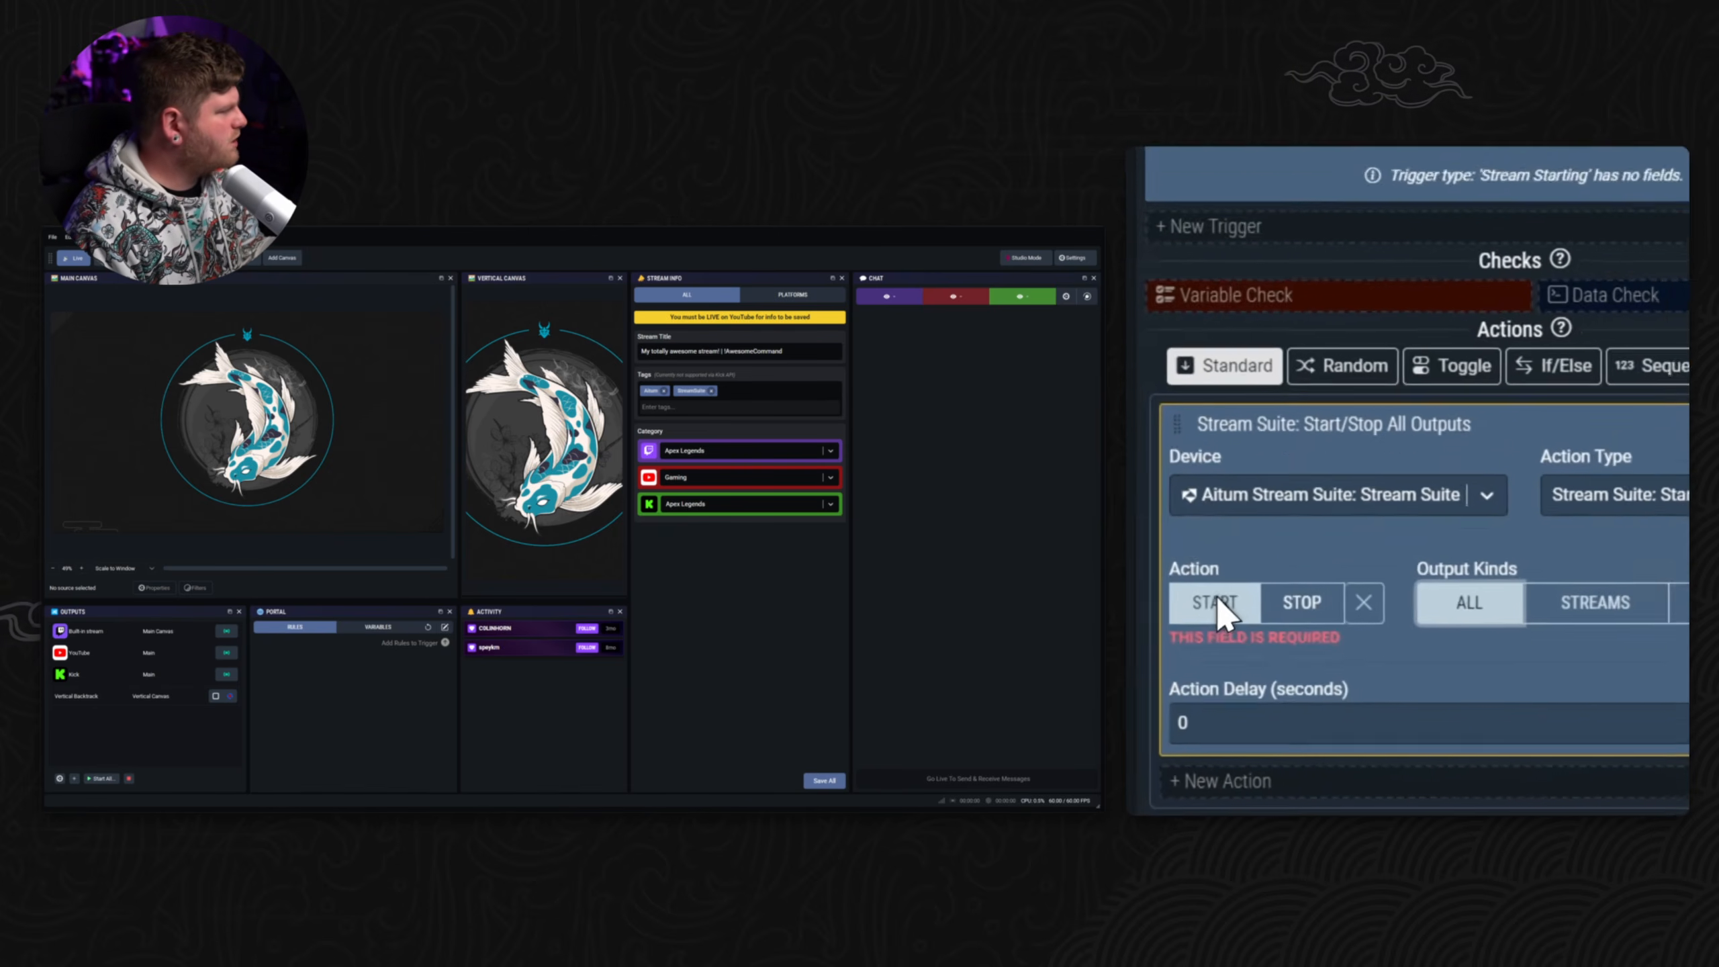
{"action": "left_click", "coordinate": [1240, 680]}
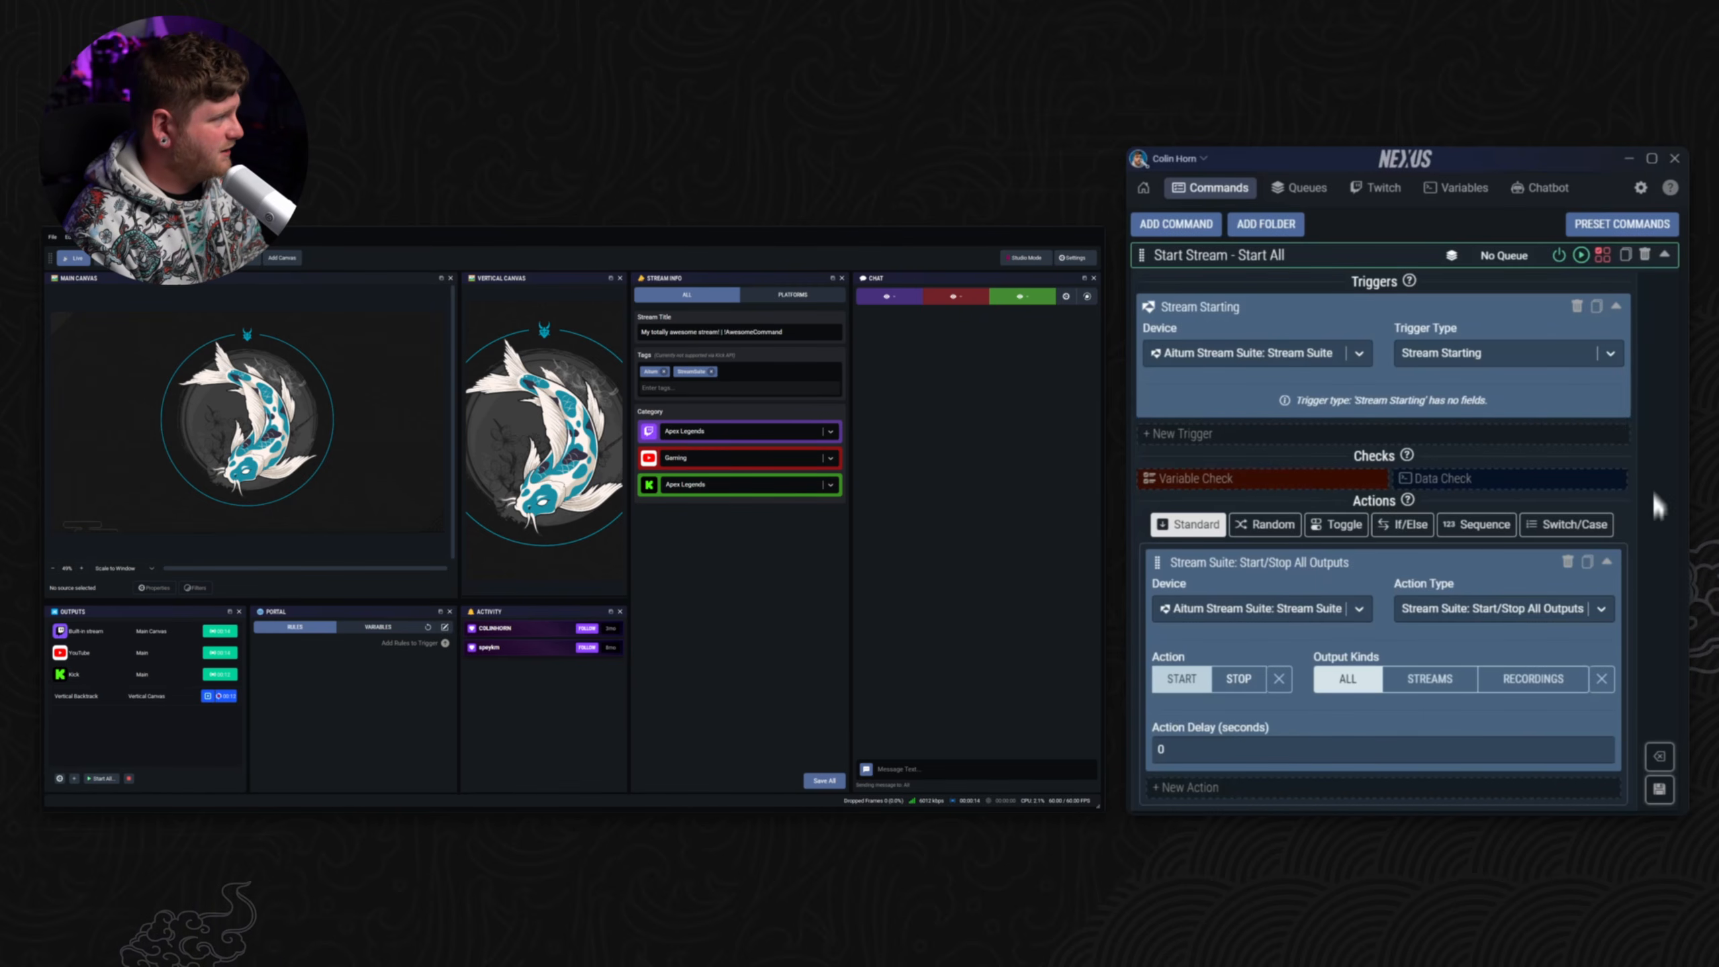
Step: Set the duplicated command's trigger to Stream Stopping and its action to Stop, and stop the built-in stream to test it
{"action": "scroll", "coordinate": [1652, 489], "scroll_direction": "down", "scroll_amount": 8}
{"action": "left_click", "coordinate": [1489, 348]}
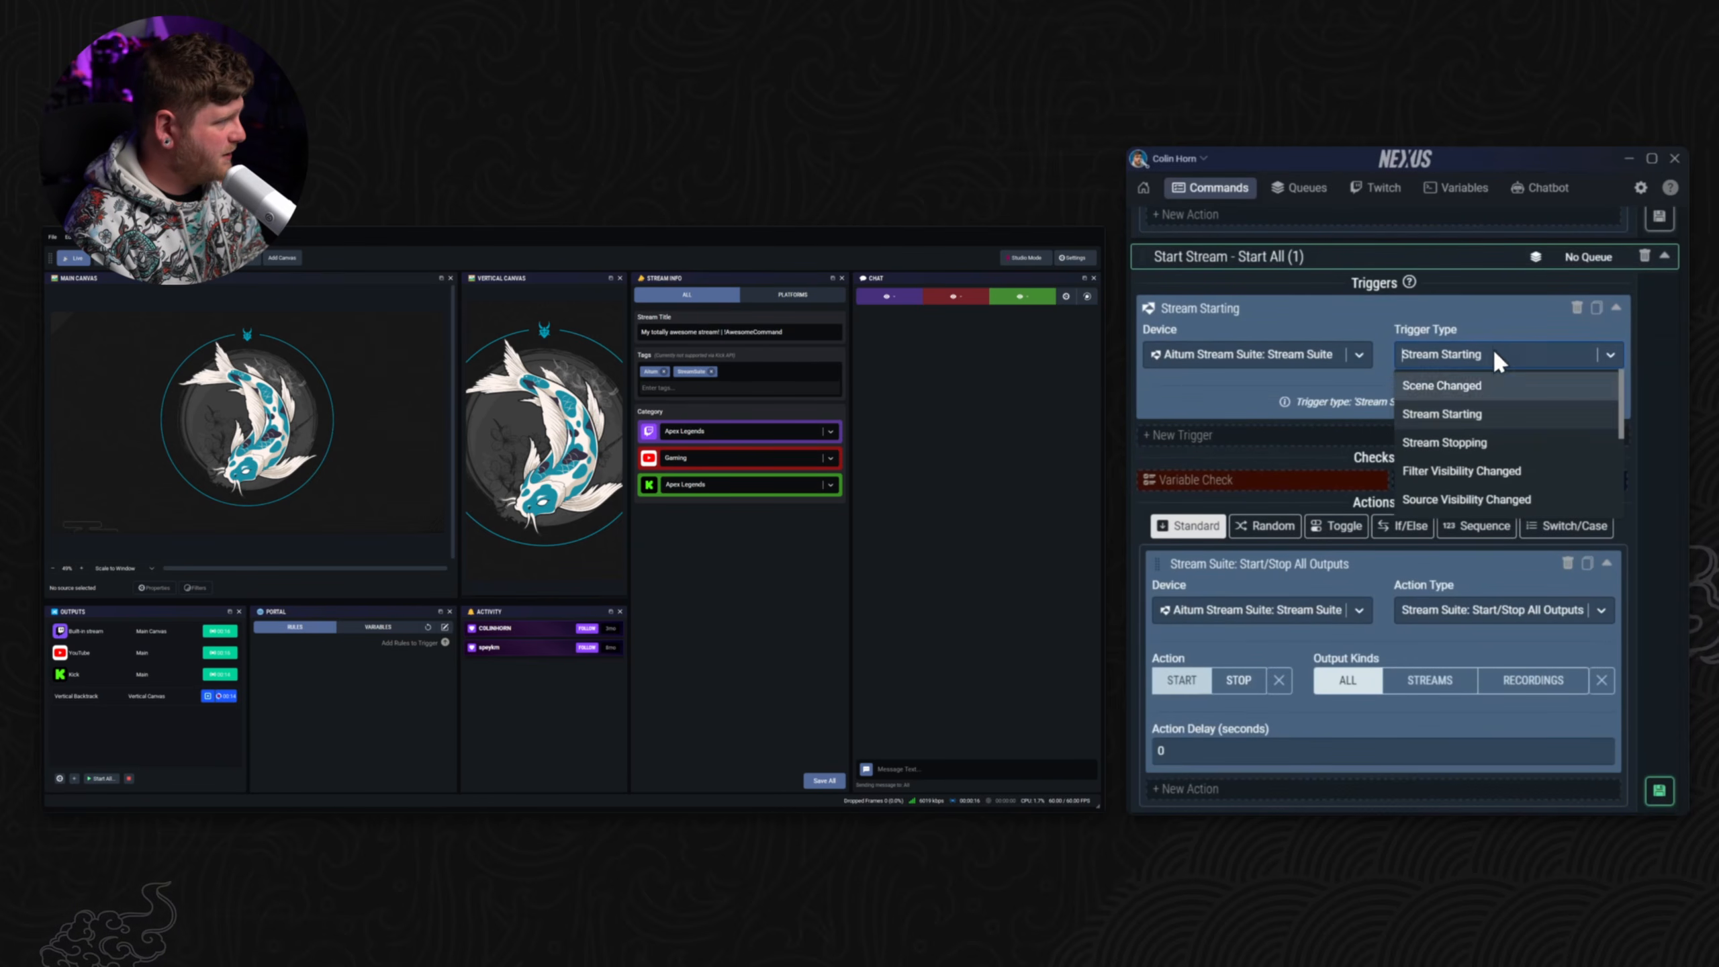
{"action": "left_click", "coordinate": [1491, 440]}
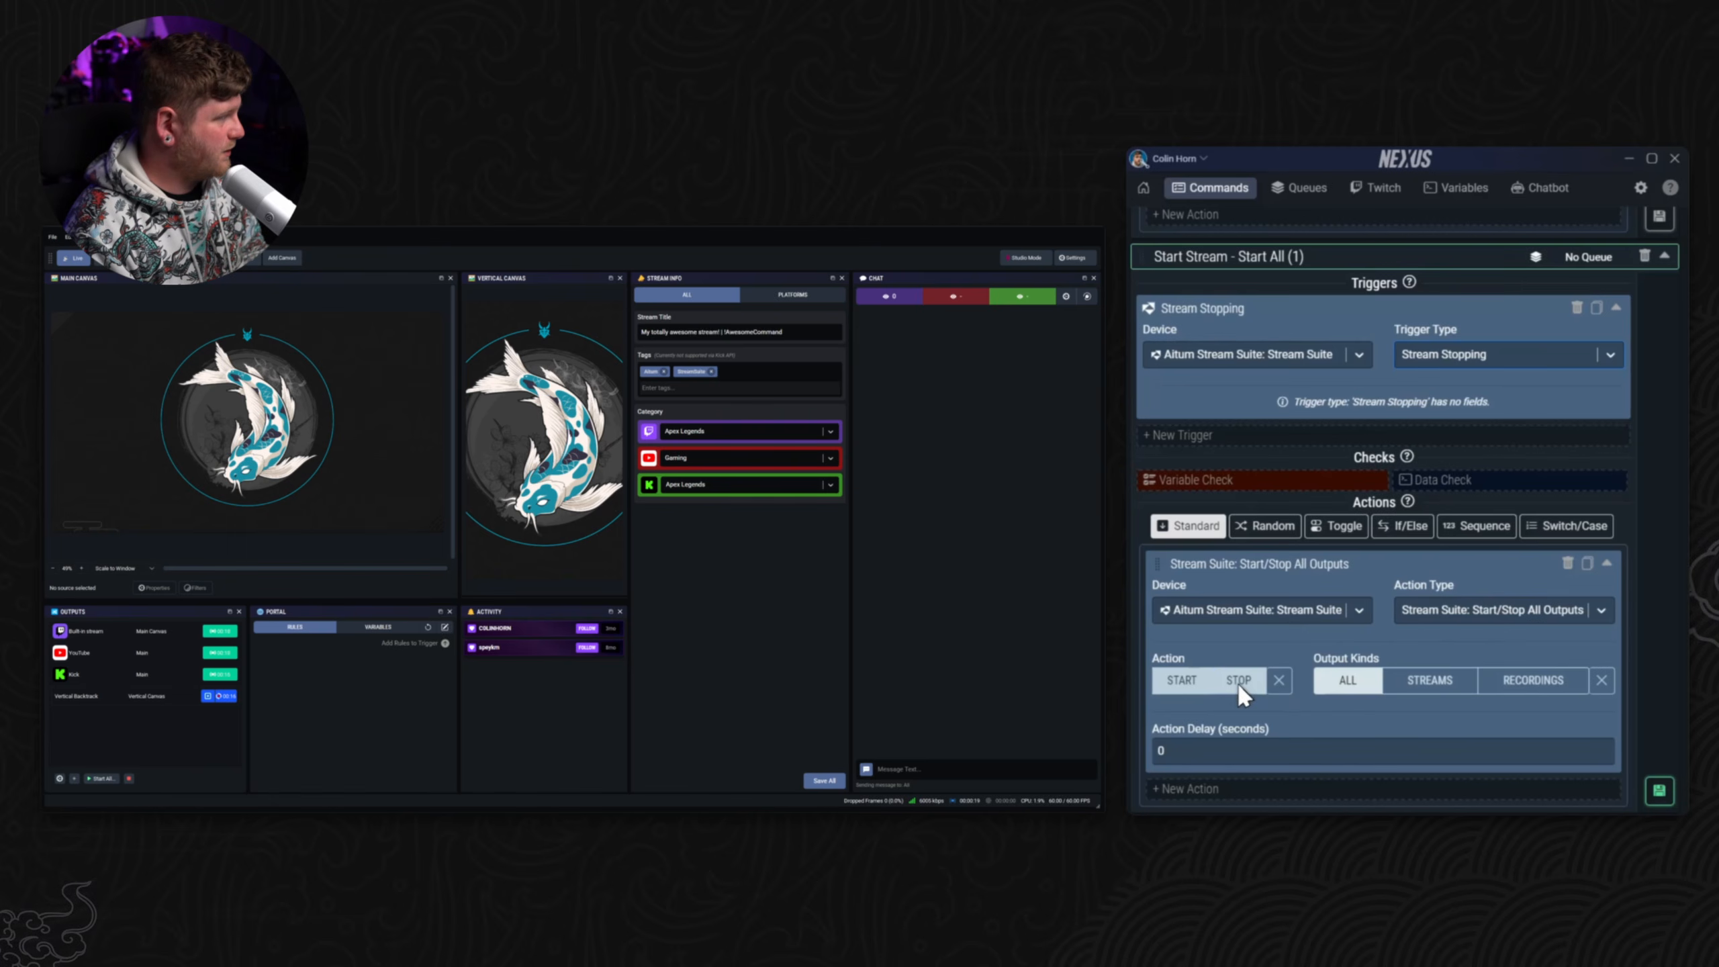
{"action": "left_click", "coordinate": [224, 632]}
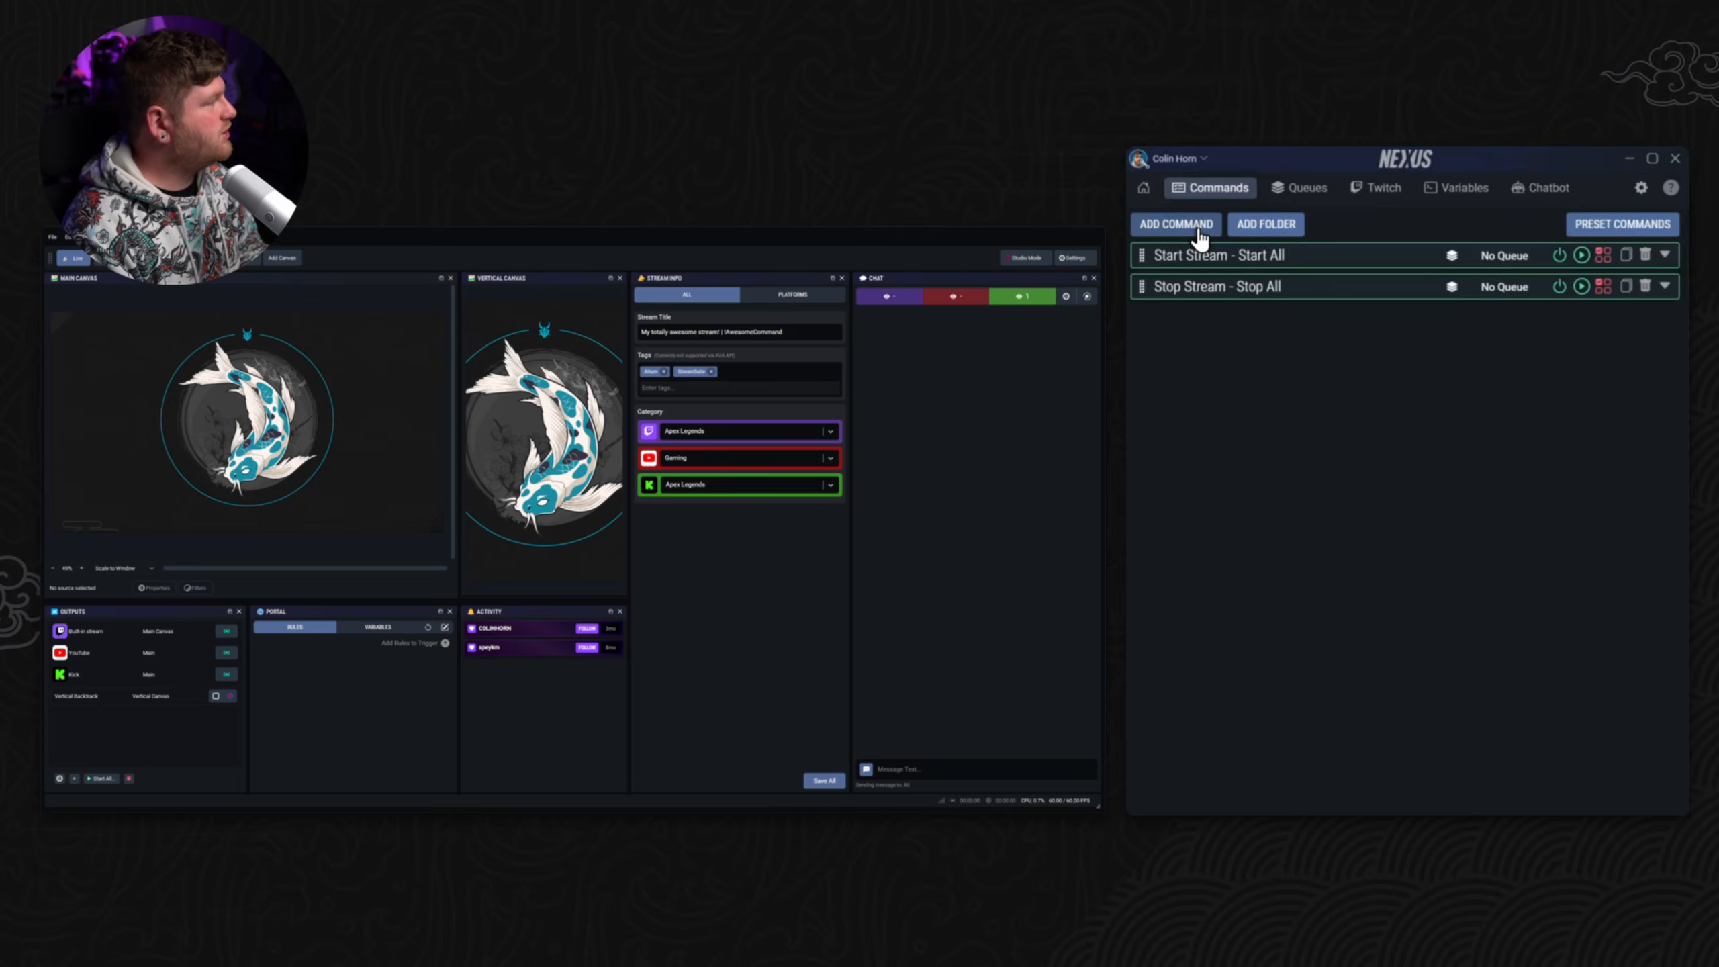
Step: Add a third command named "Clip Command"
{"action": "left_click", "coordinate": [1198, 229]}
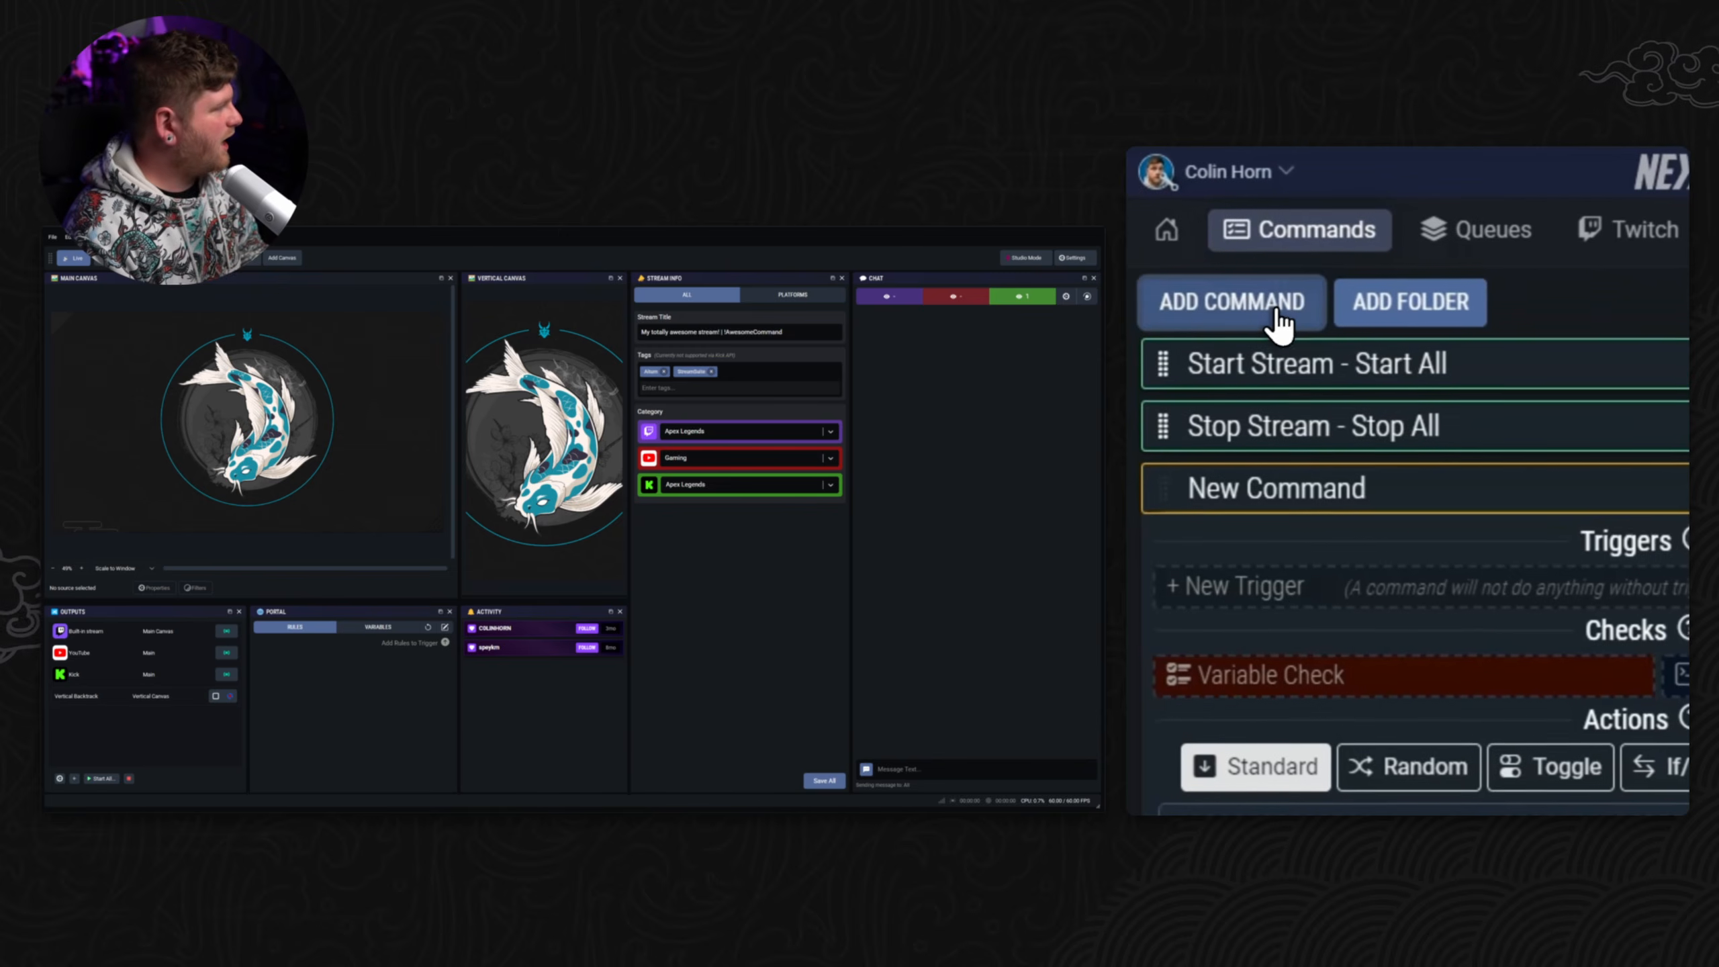
{"action": "left_click", "coordinate": [1260, 323]}
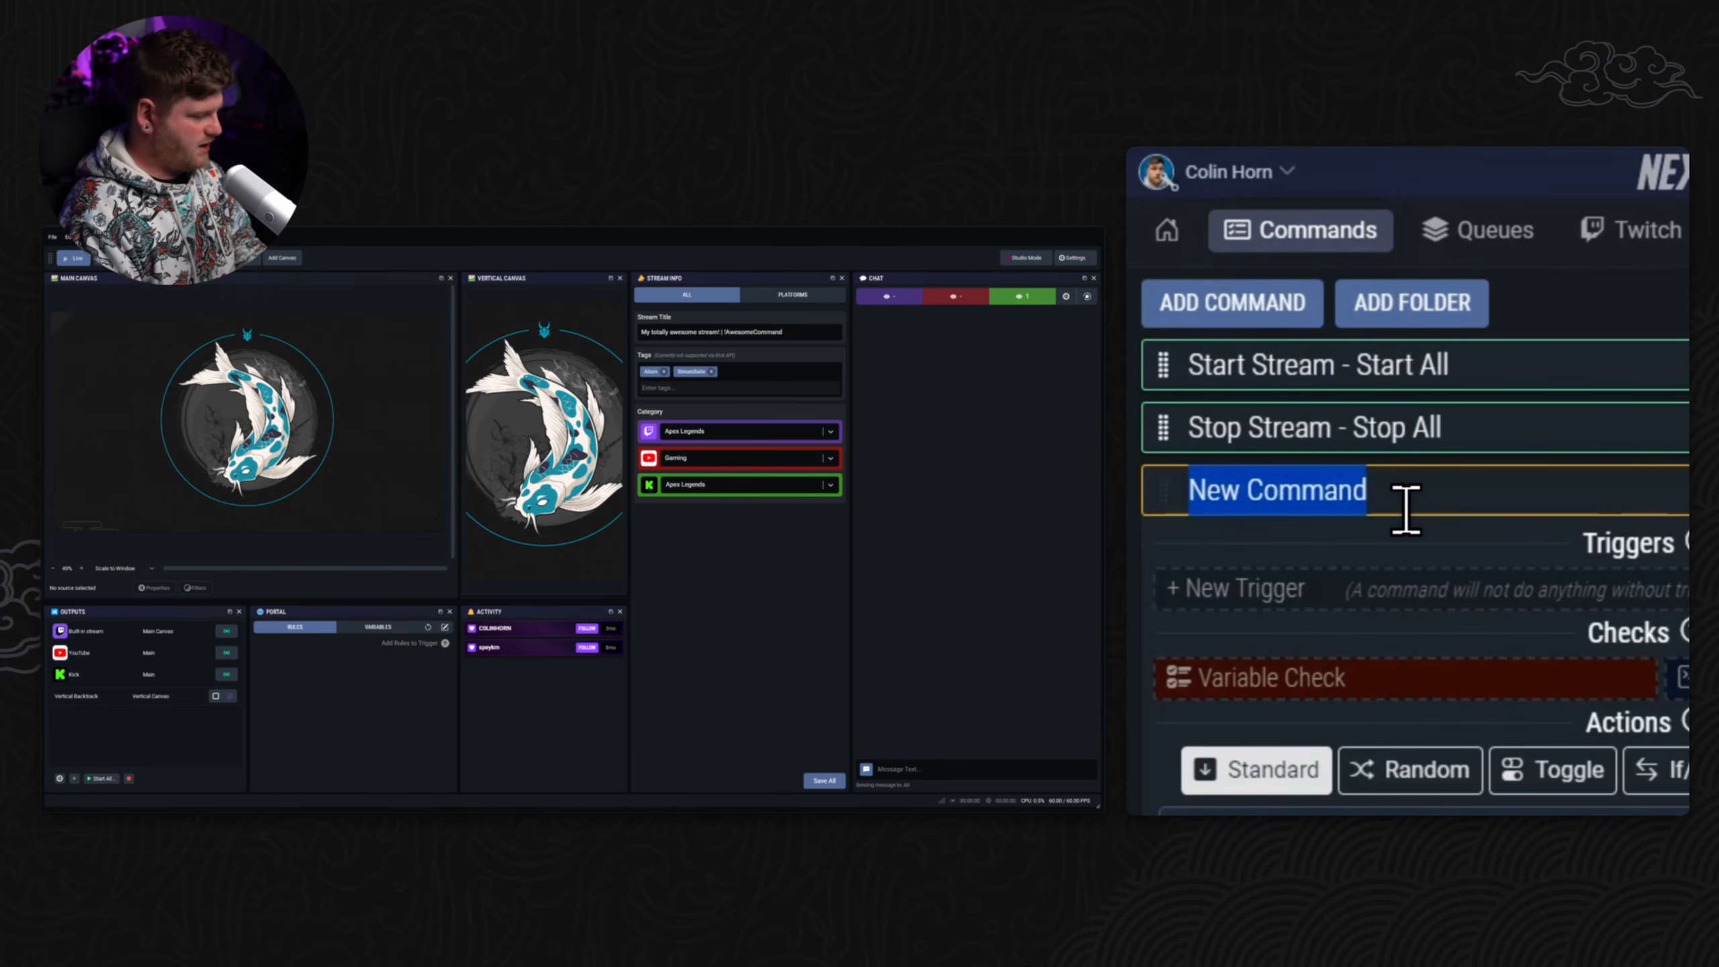
{"action": "type", "text": "Clip"}
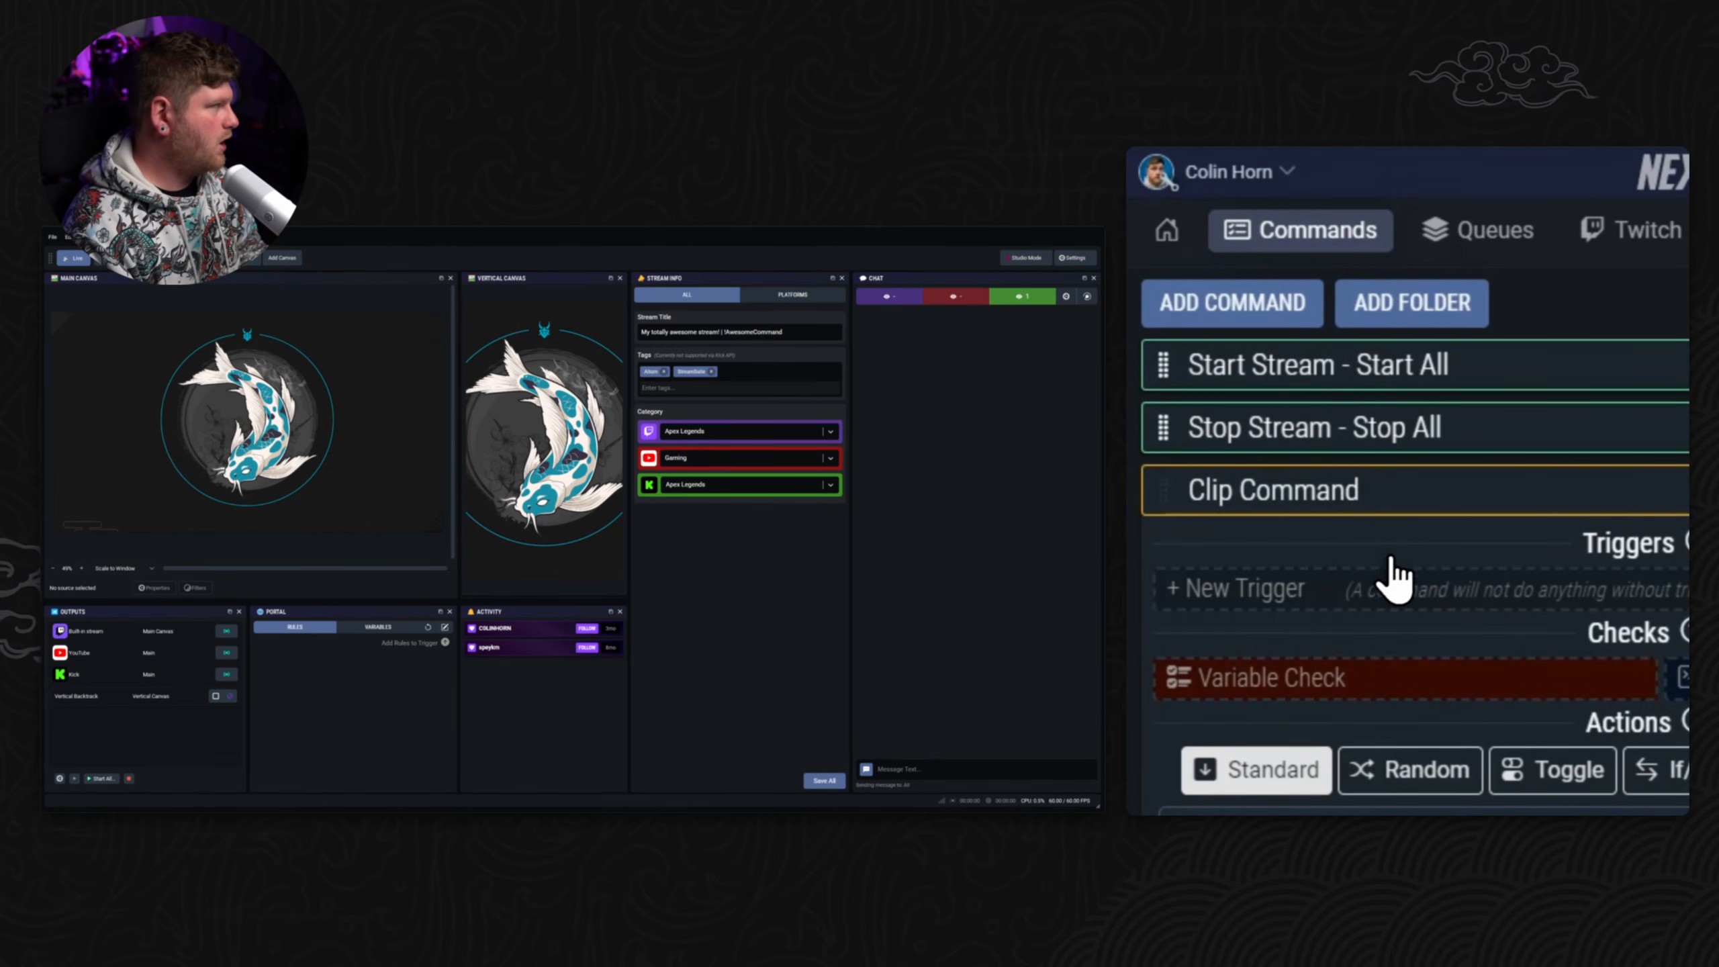
Step: Add a Twitch Chat Message trigger to Clip Command that responds to the message "!clip"
{"action": "left_click", "coordinate": [1389, 583]}
{"action": "left_click", "coordinate": [1374, 678]}
{"action": "scroll", "coordinate": [1374, 697], "scroll_direction": "down", "scroll_amount": 5}
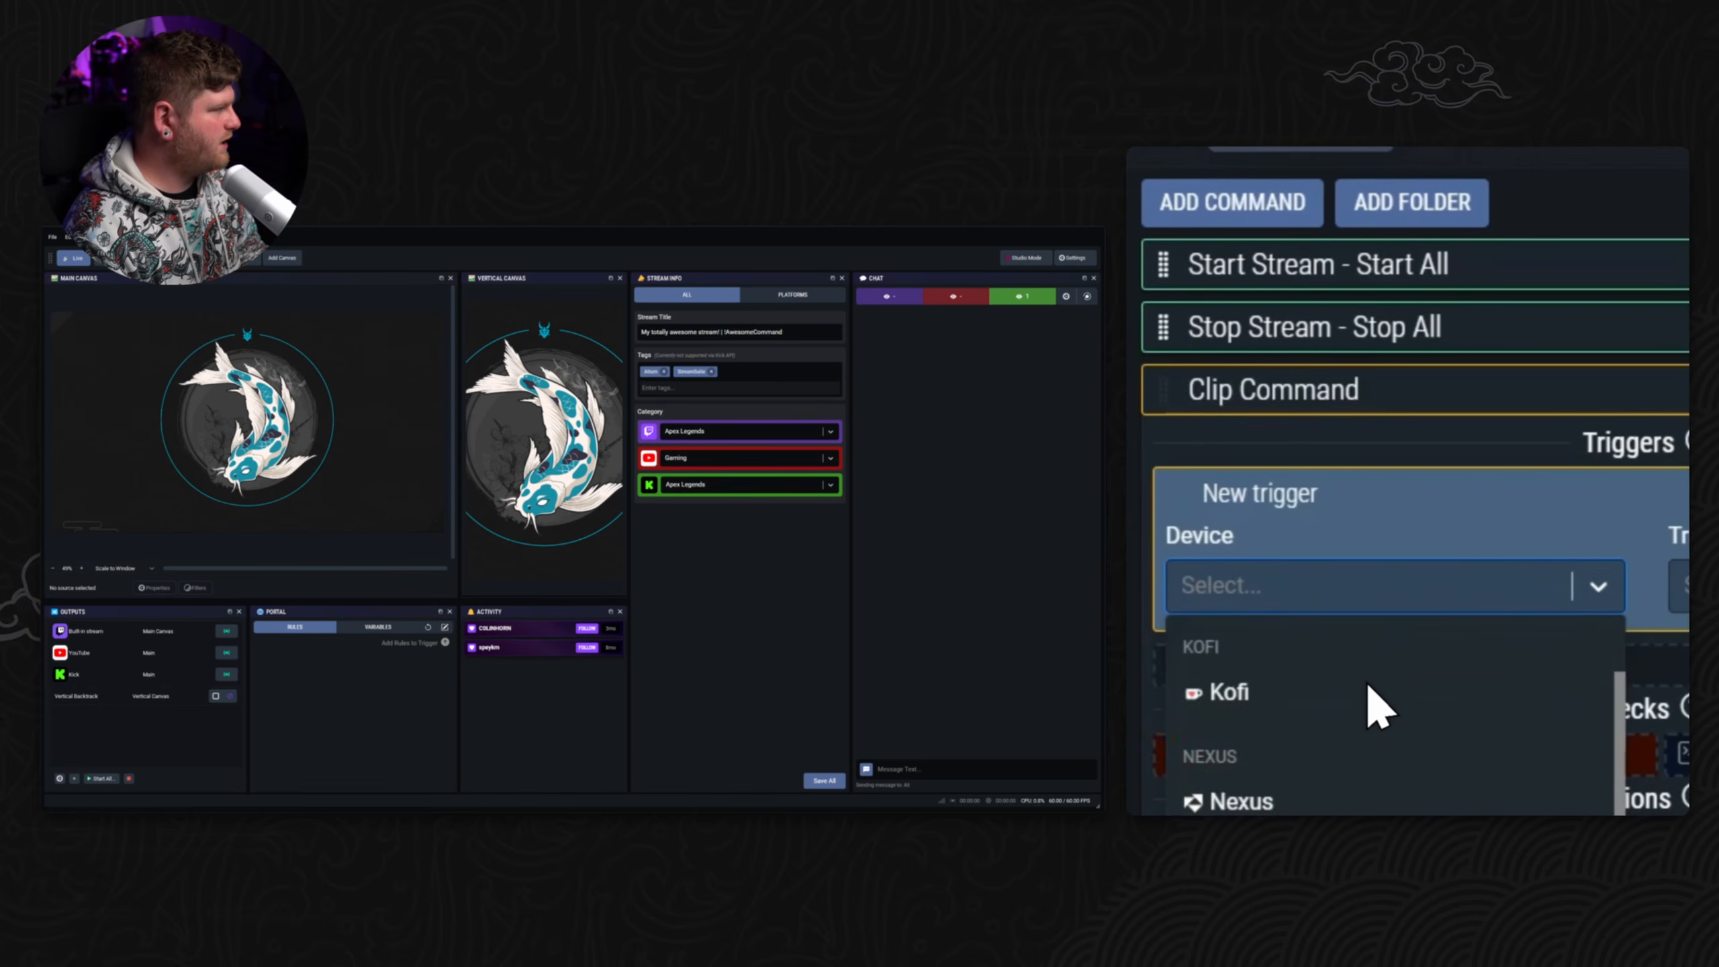
{"action": "left_click", "coordinate": [1357, 667]}
{"action": "left_click", "coordinate": [1426, 488]}
{"action": "type", "text": "chat"}
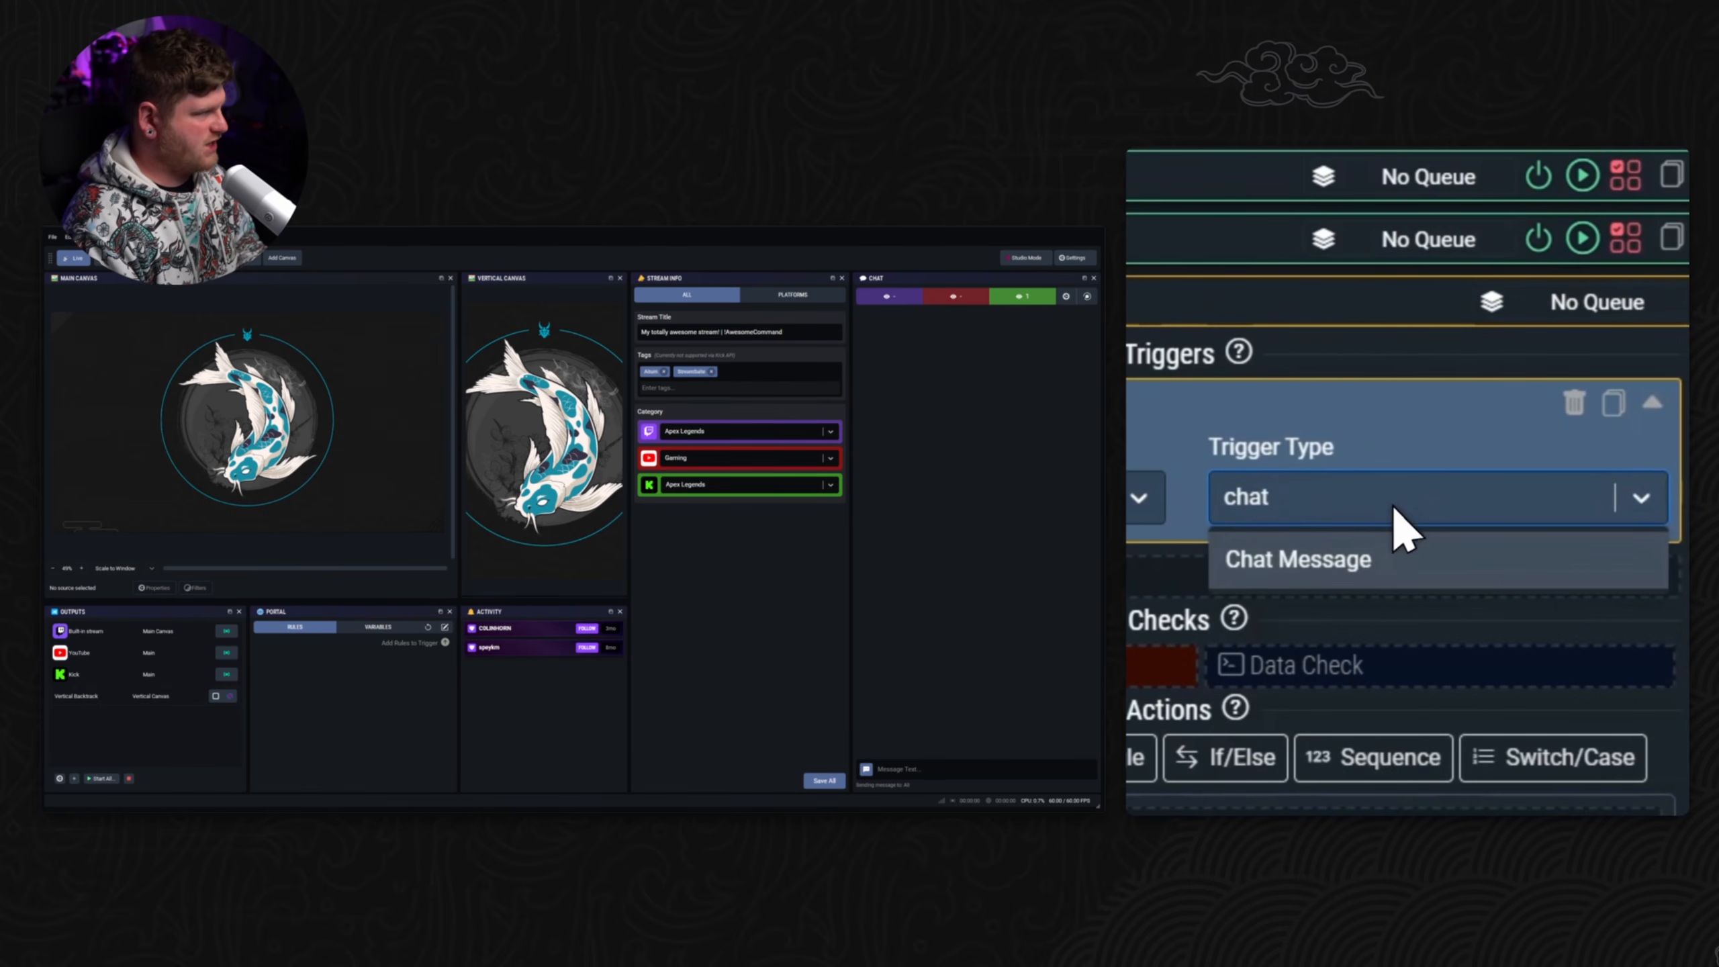
{"action": "left_click", "coordinate": [1403, 559]}
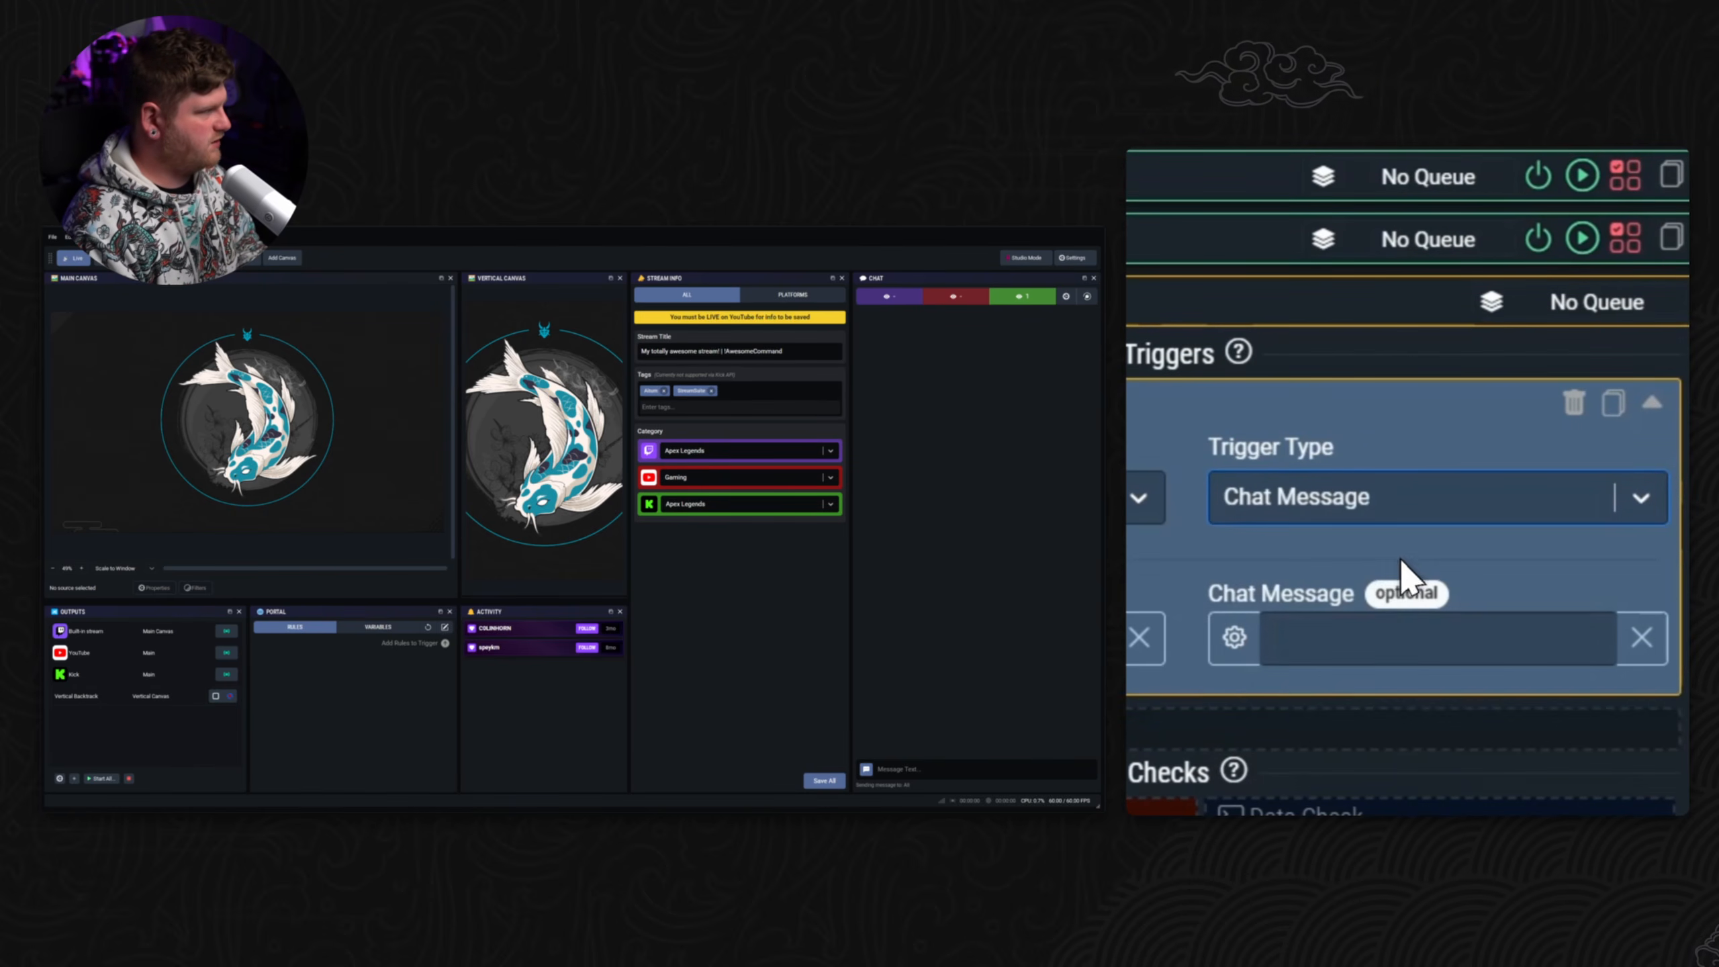
{"action": "left_click", "coordinate": [1393, 642]}
{"action": "type", "text": "!clip"}
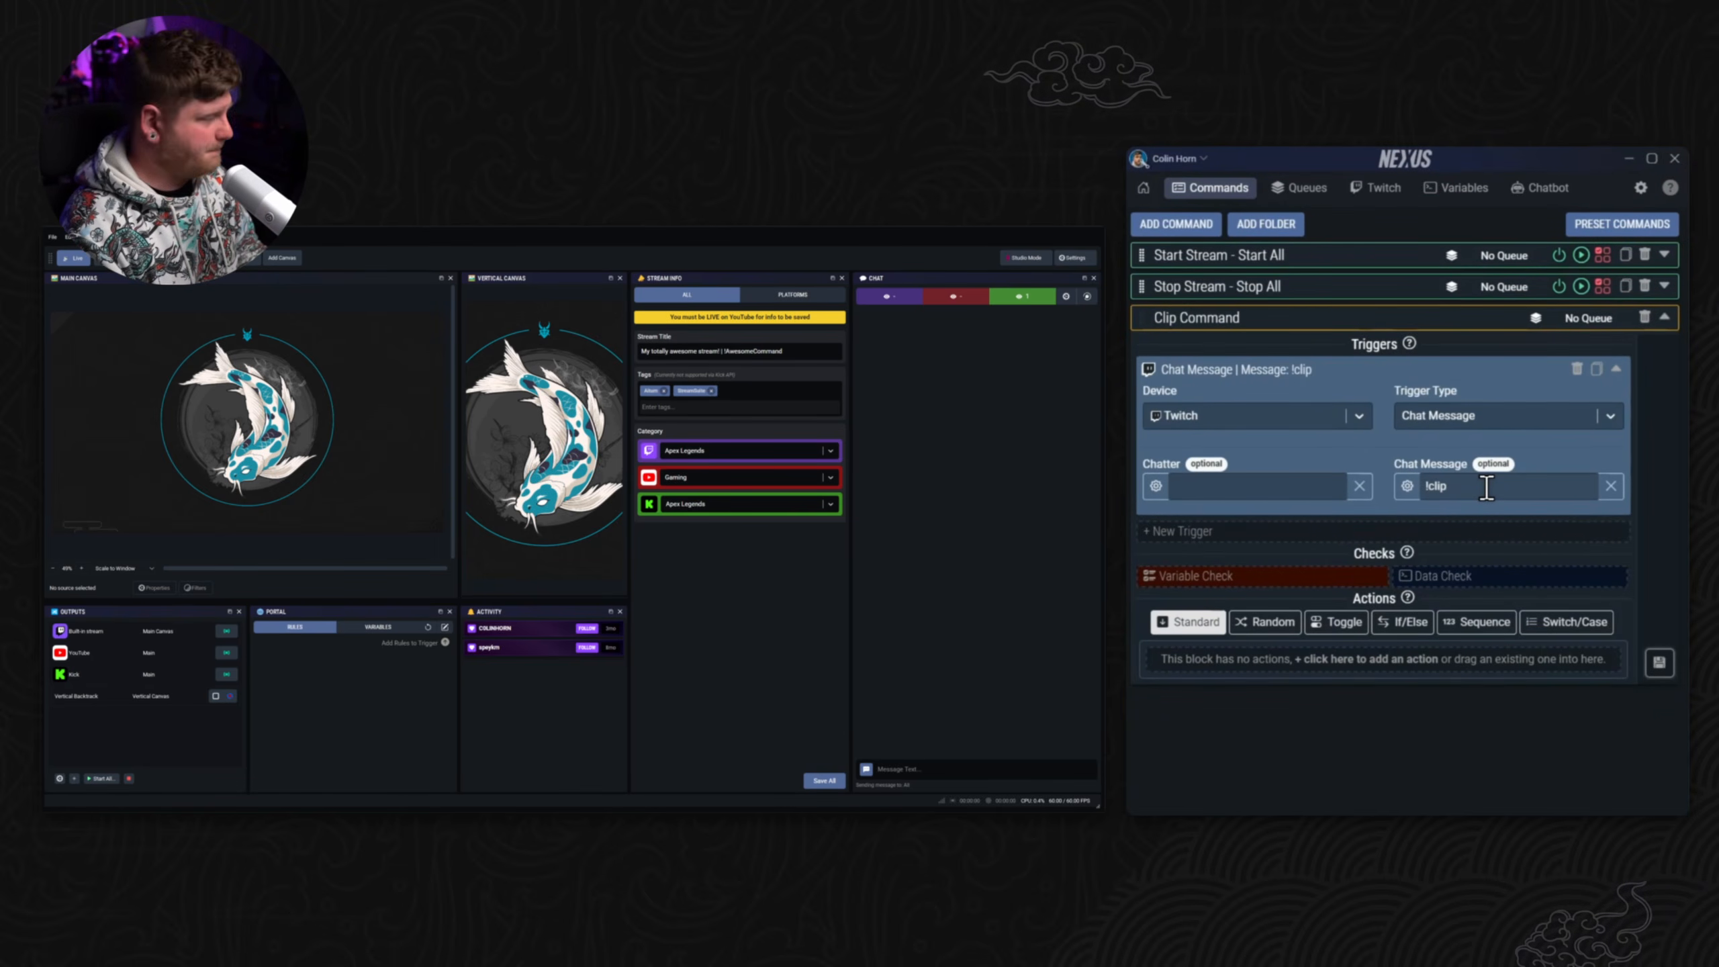
Step: Add an Aitum Stream Suite action of type Save Backtrack to Clip Command
{"action": "left_click", "coordinate": [1384, 661]}
{"action": "left_click", "coordinate": [1334, 706]}
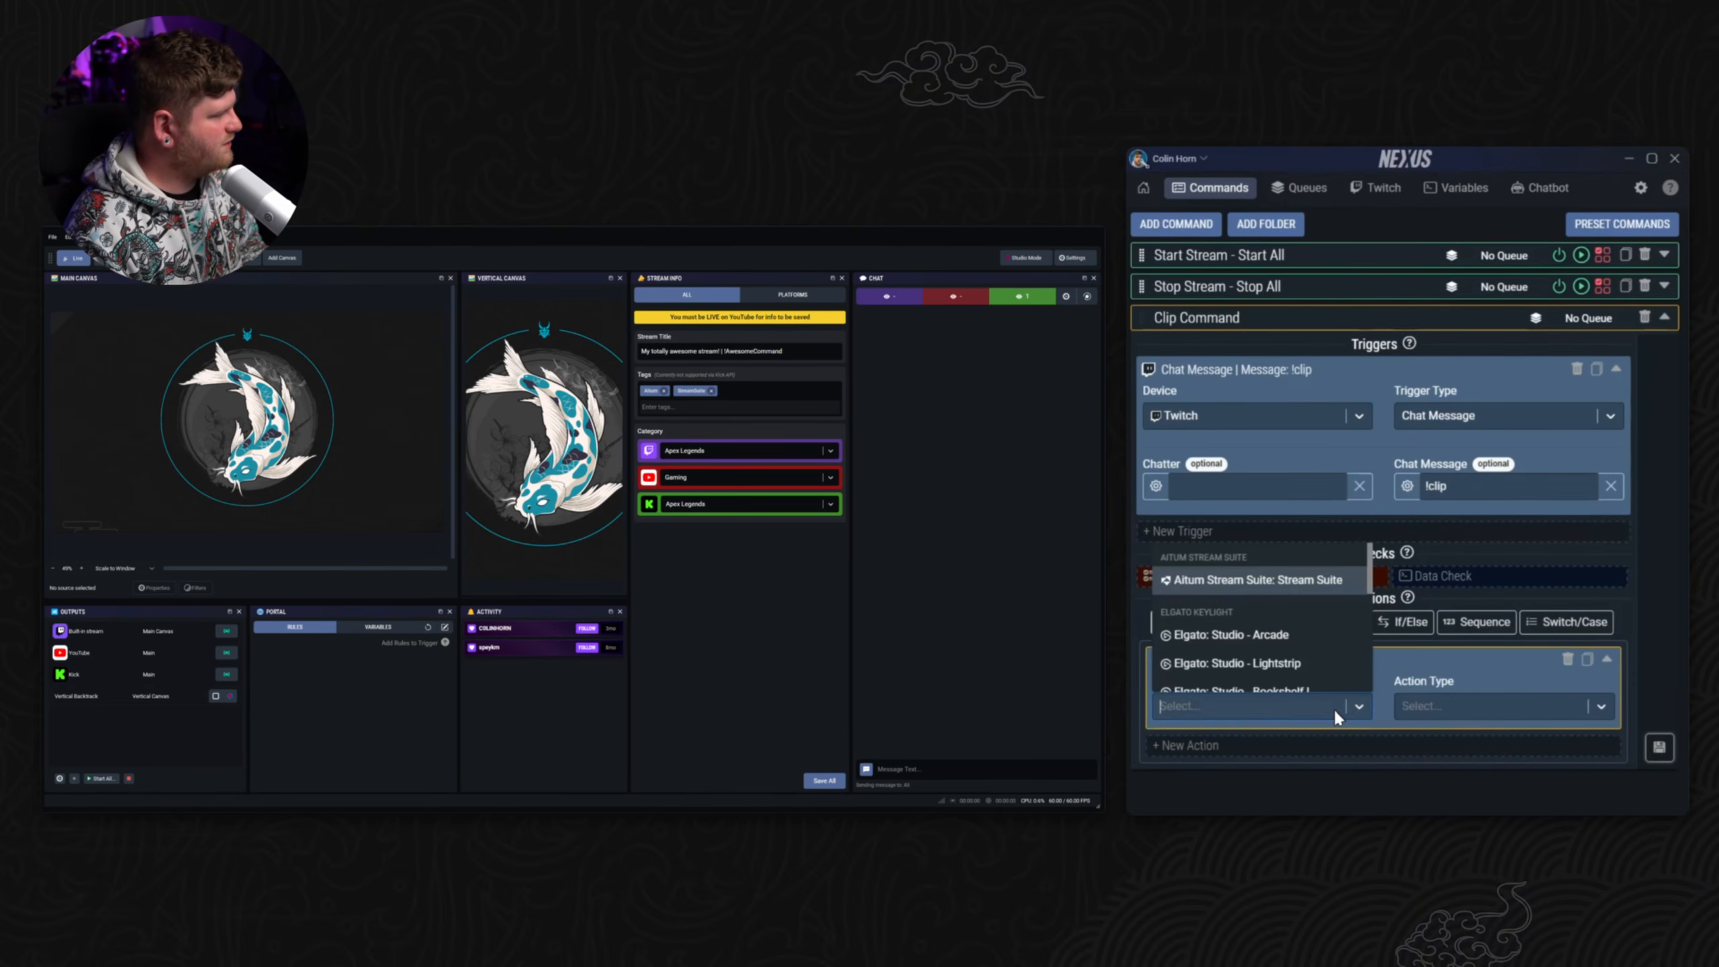
{"action": "left_click", "coordinate": [1294, 588]}
{"action": "left_click", "coordinate": [1517, 704]}
{"action": "scroll", "coordinate": [1544, 591], "scroll_direction": "down", "scroll_amount": 10}
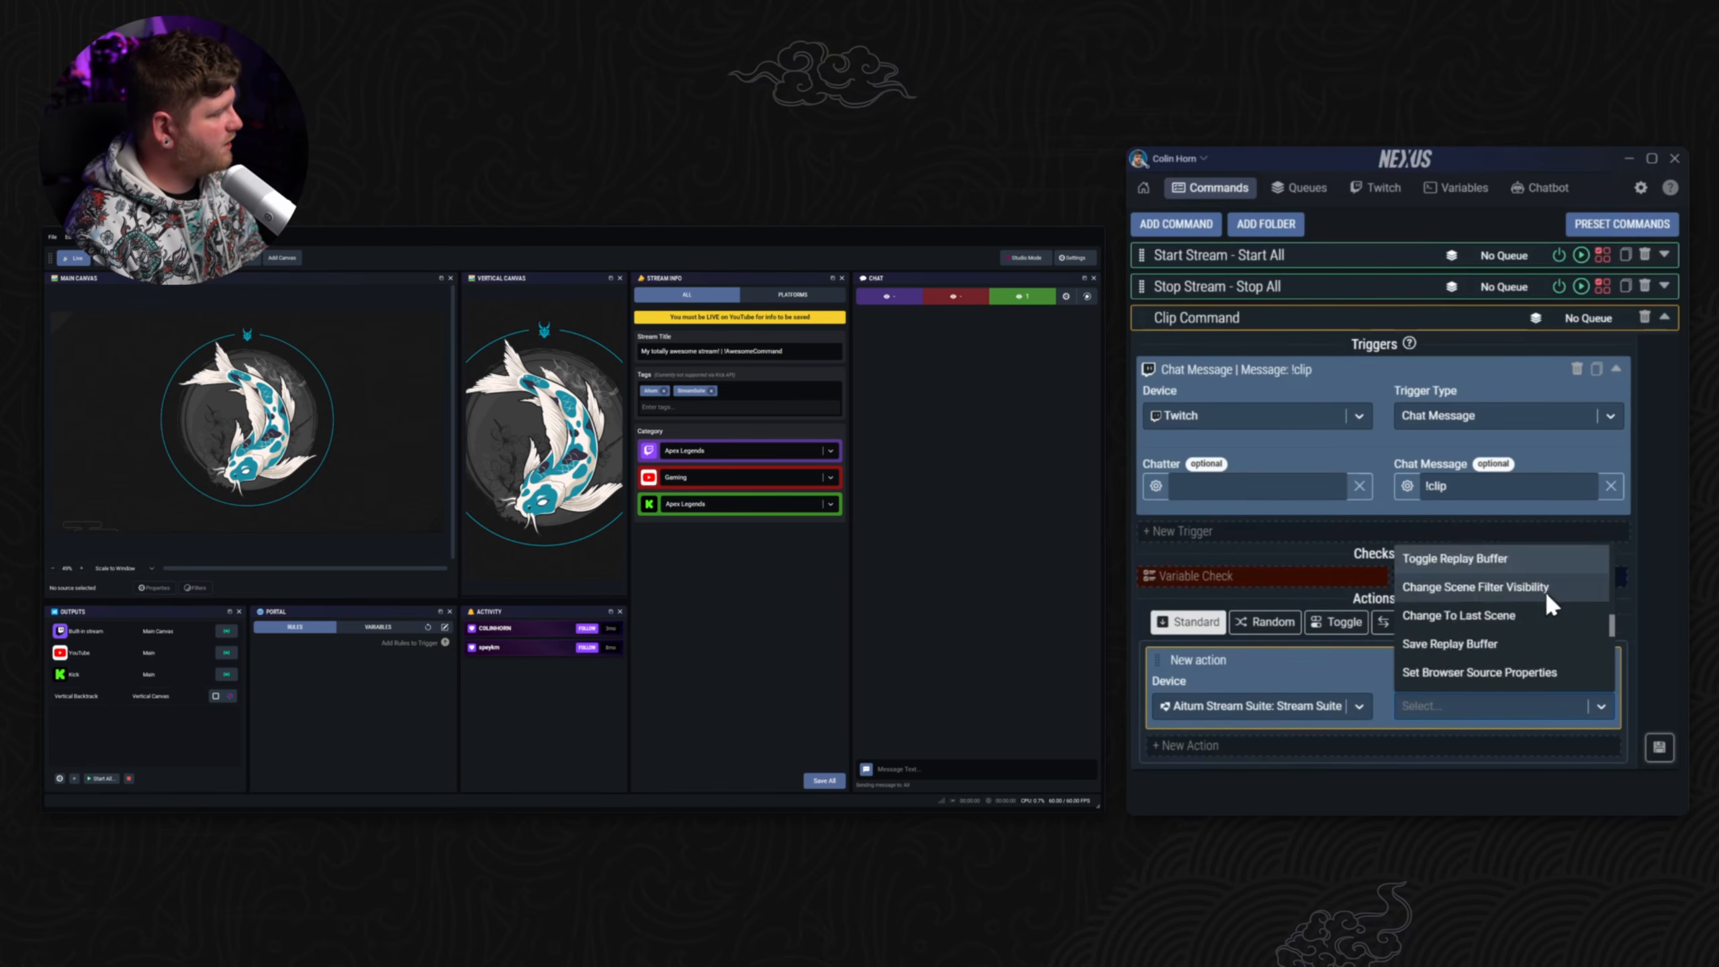
{"action": "left_click", "coordinate": [1546, 591]}
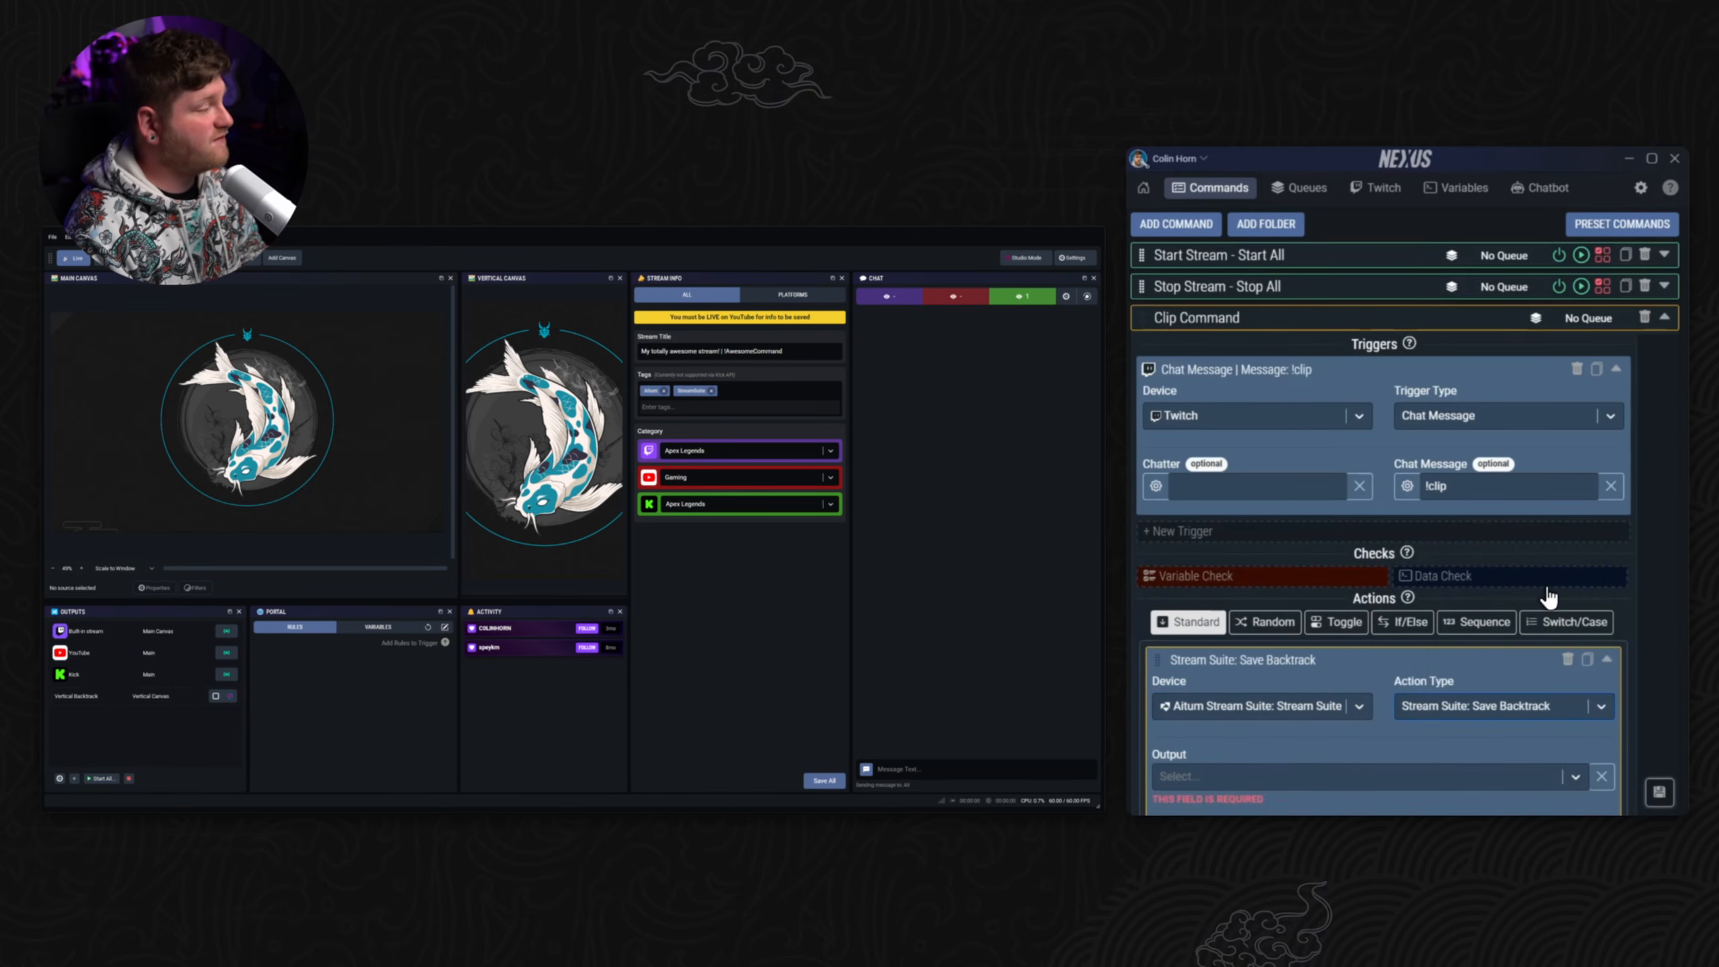
Step: Set the Save Backtrack action's output to Vertical Backtrack and save Clip Command
{"action": "scroll", "coordinate": [1660, 620], "scroll_direction": "down", "scroll_amount": 2}
{"action": "left_click", "coordinate": [1192, 674]}
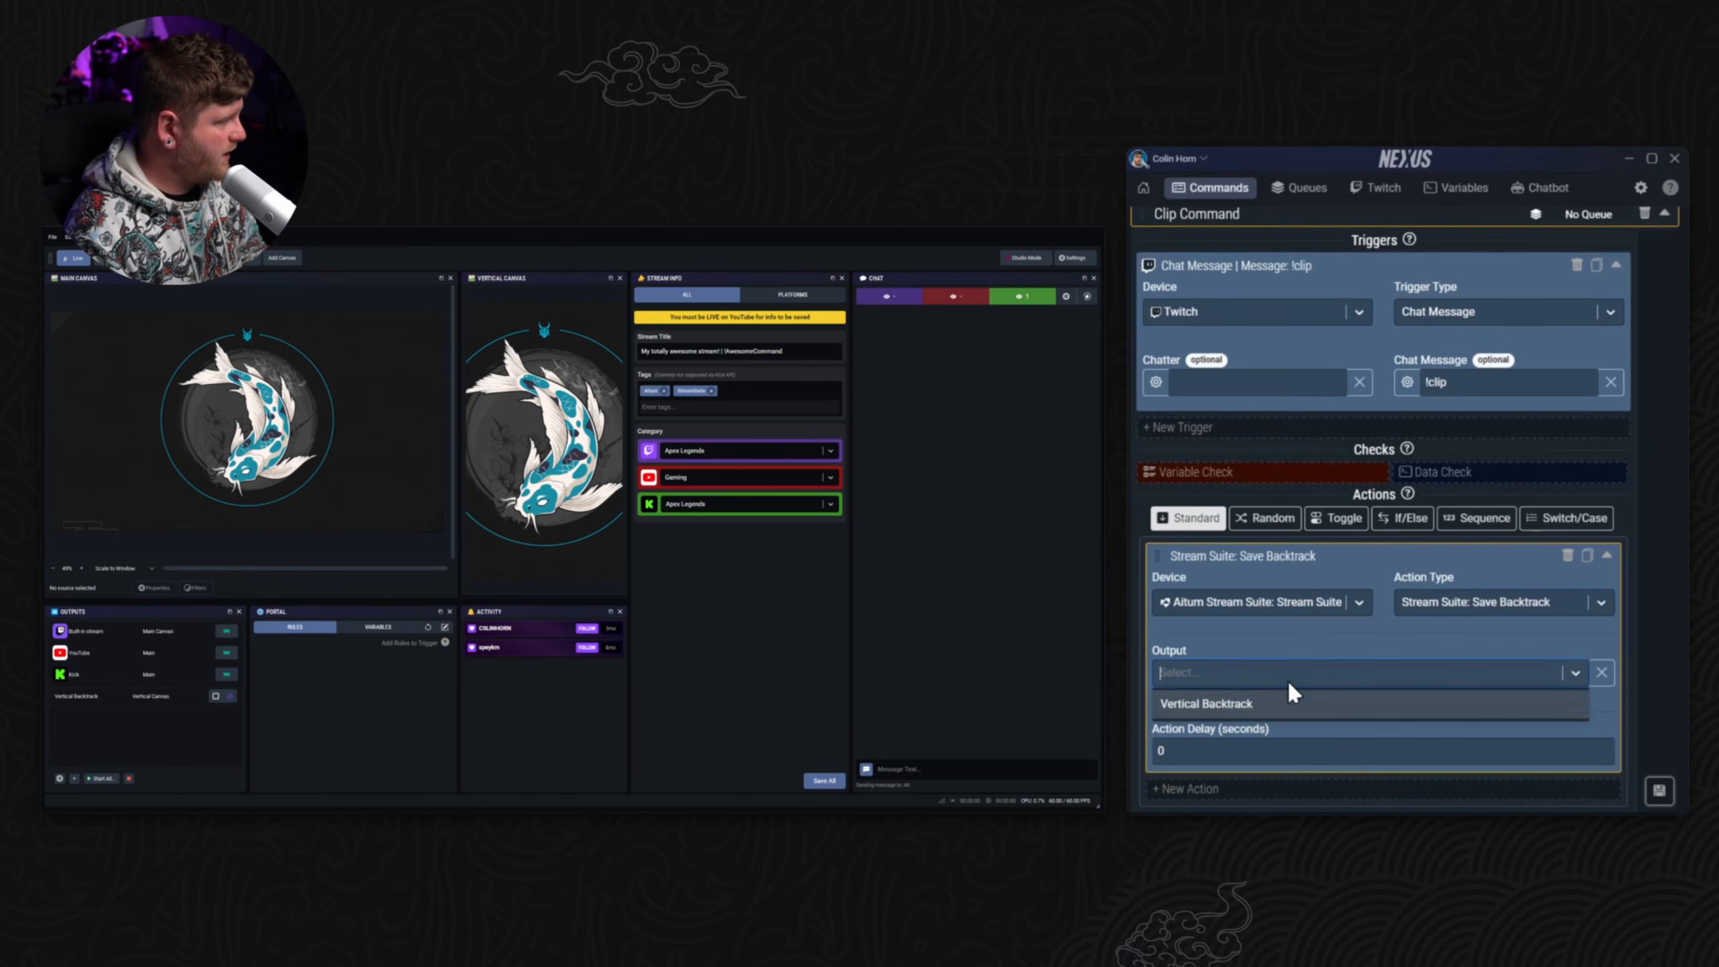
{"action": "left_click", "coordinate": [1265, 704]}
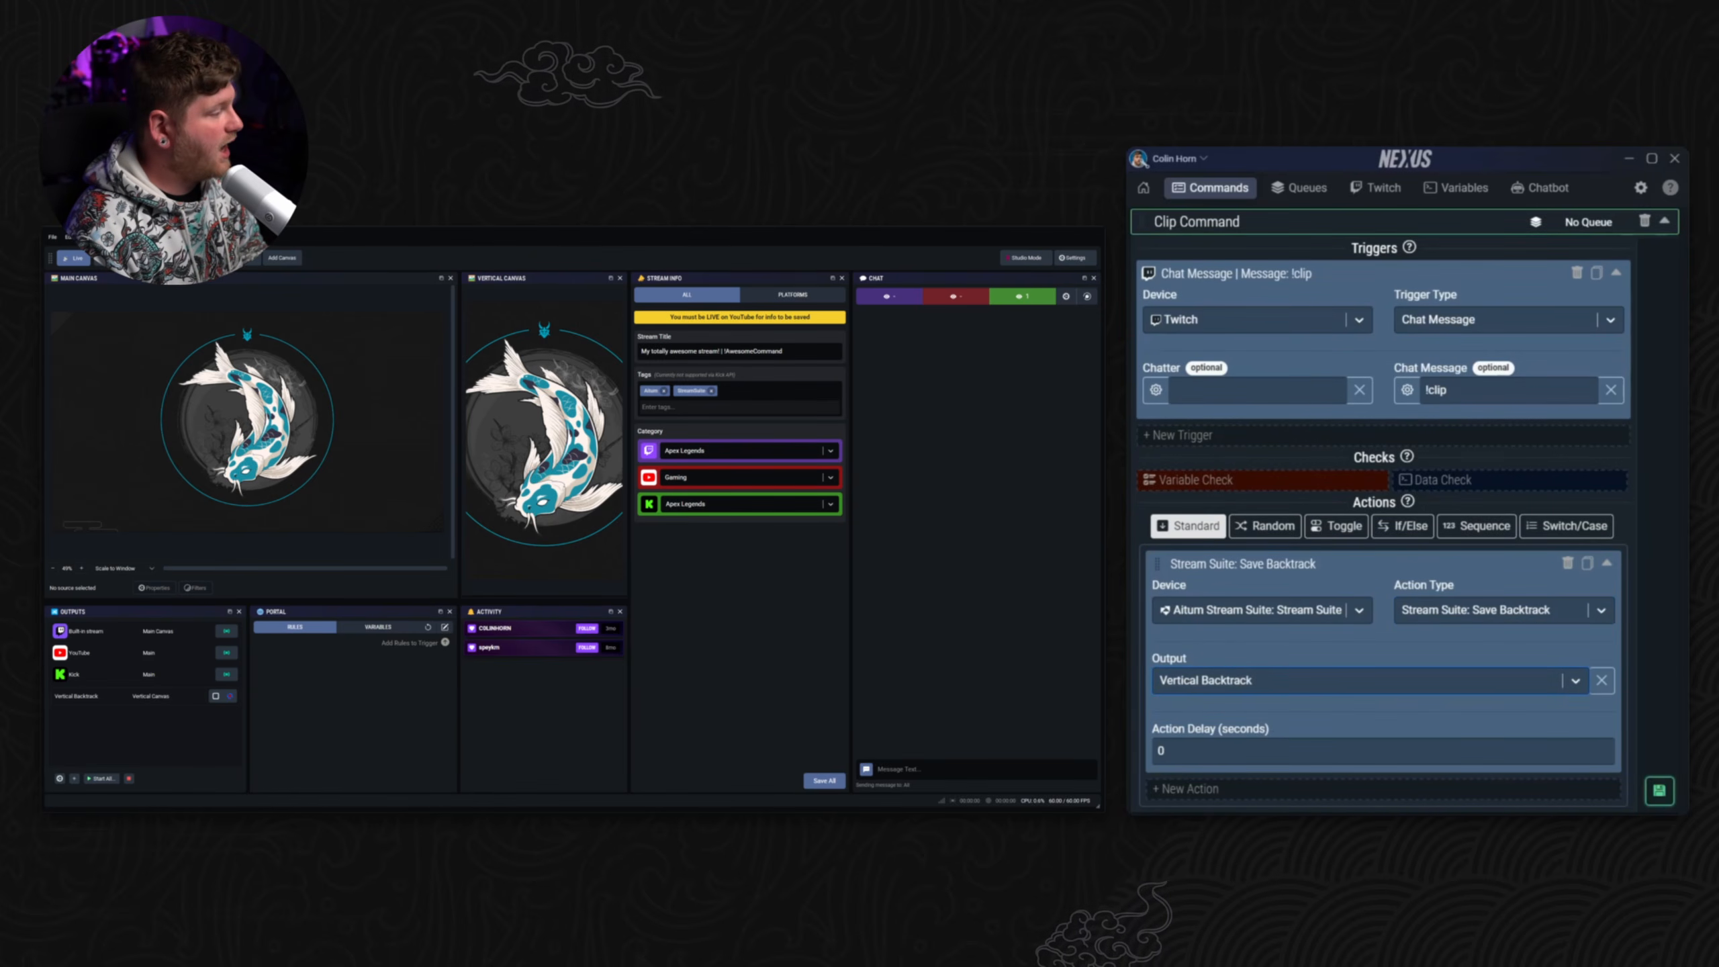
{"action": "left_click", "coordinate": [1660, 791]}
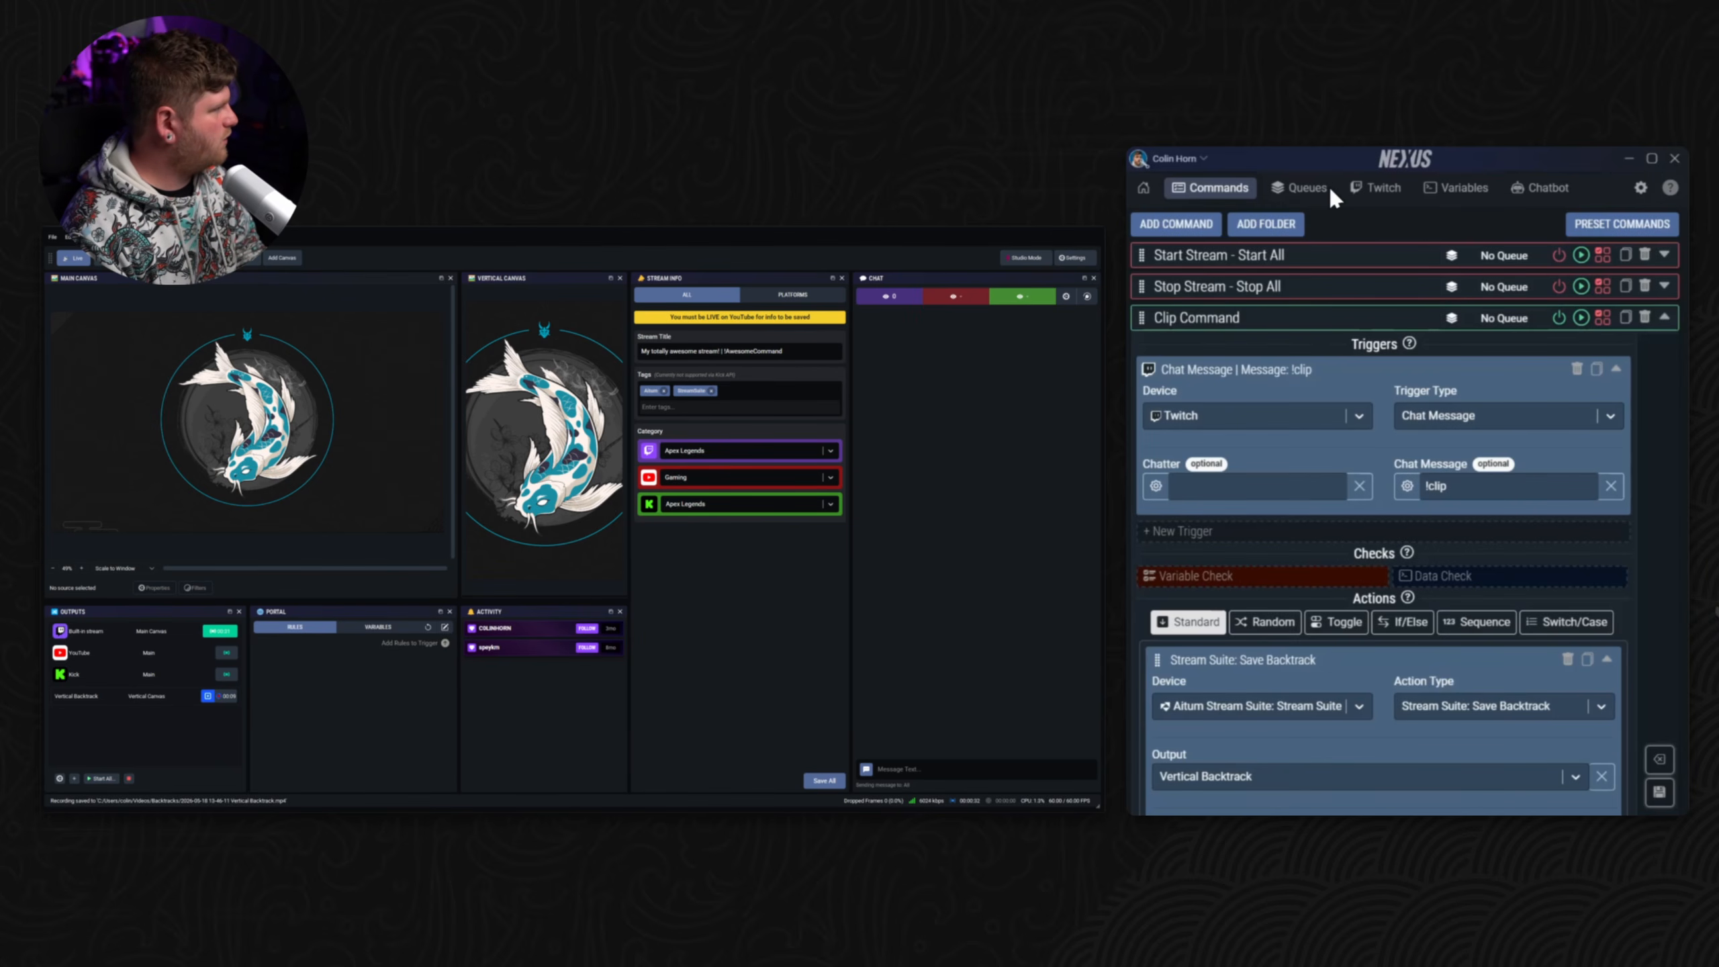
Step: Switch to File Explorer, check the Backtracks folder for the saved clip, and close the folder window
{"action": "left_click_drag", "start_coordinate": [45, 407], "coordinate": [636, 303]}
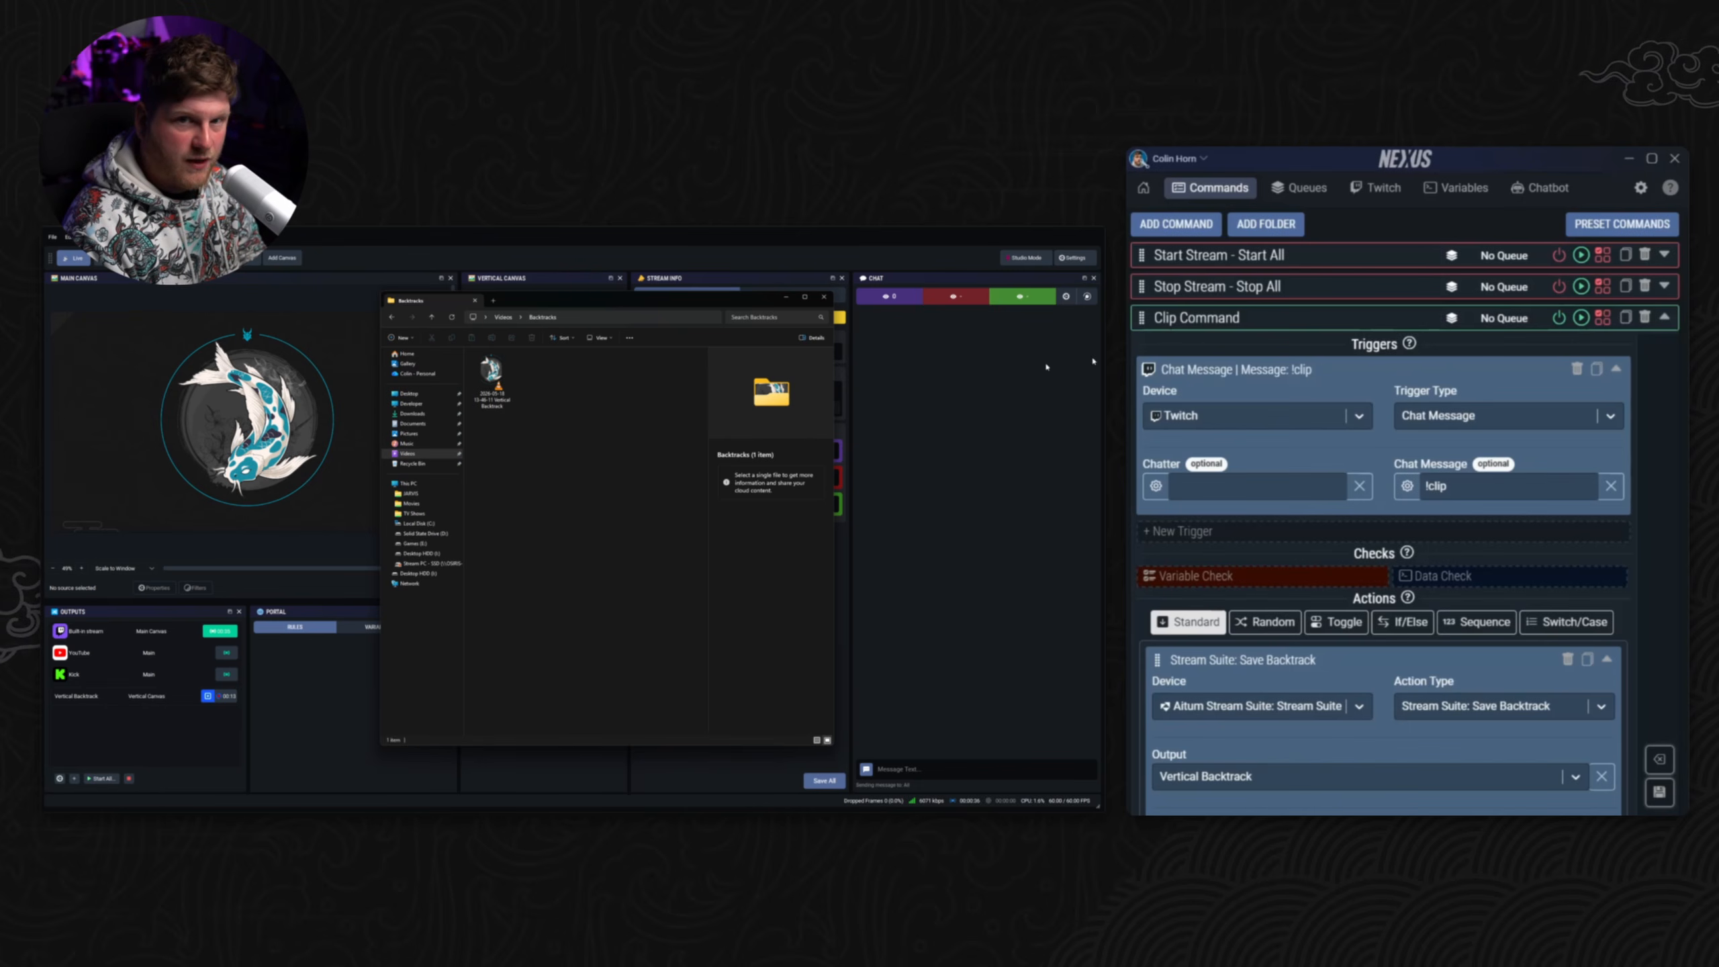
{"action": "key", "text": "alt+Tab"}
{"action": "left_click_drag", "start_coordinate": [724, 300], "coordinate": [599, 301]}
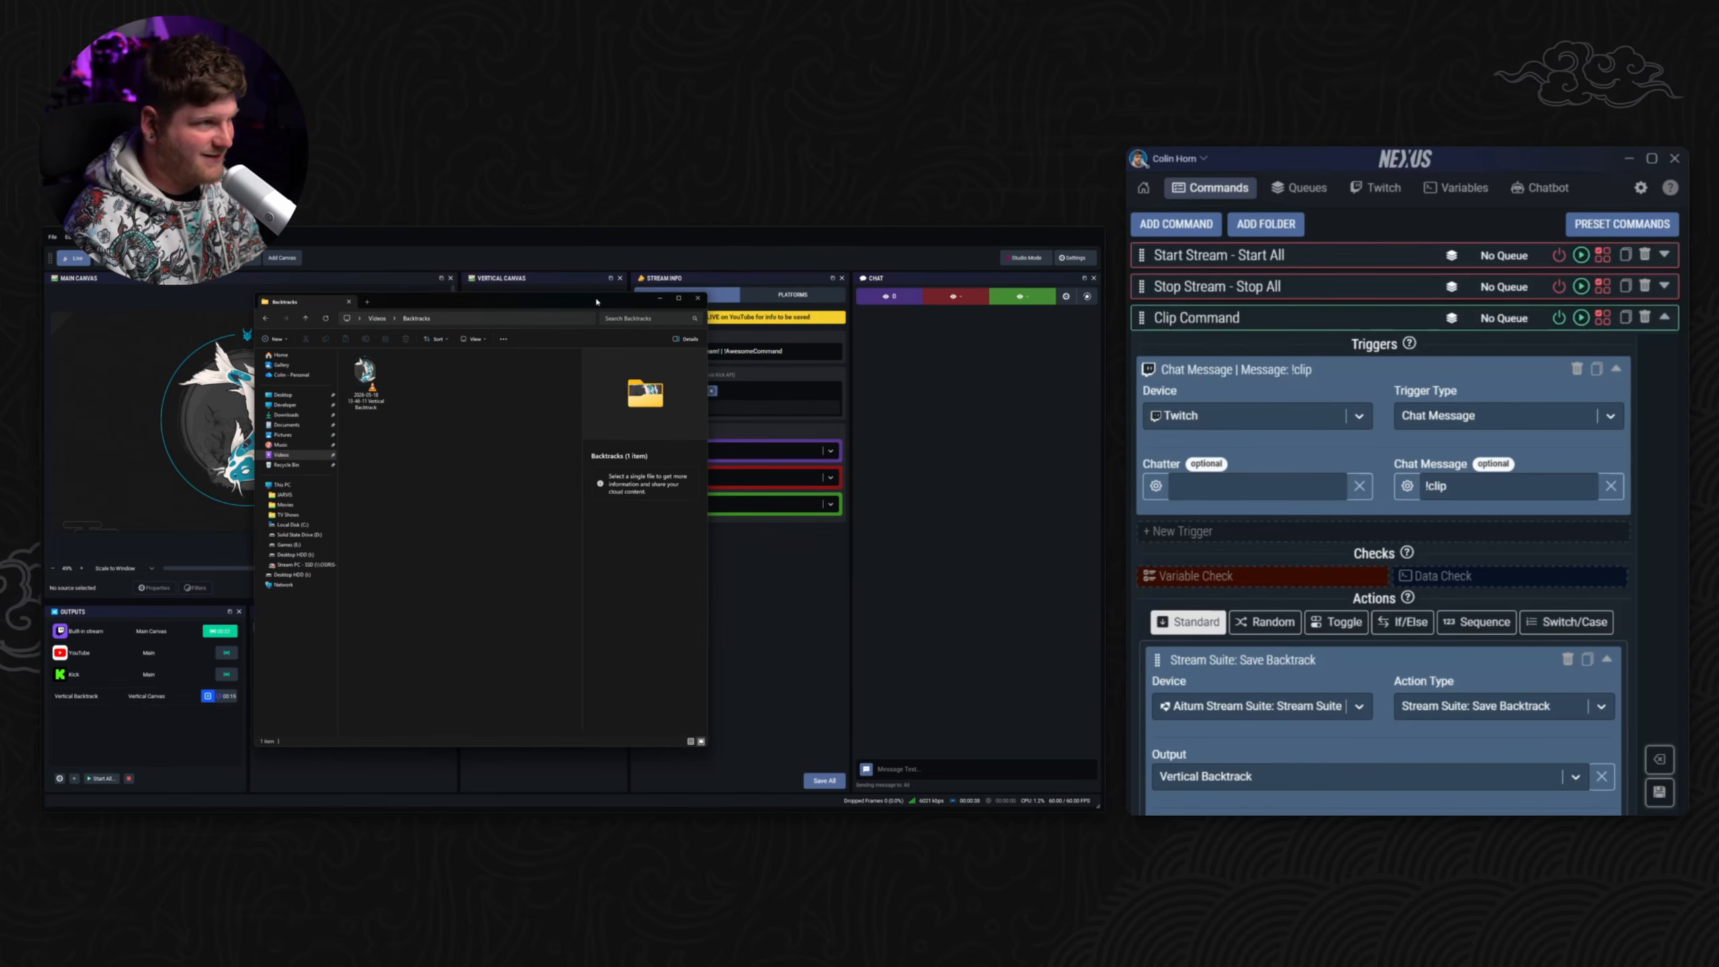
{"action": "left_click", "coordinate": [715, 305]}
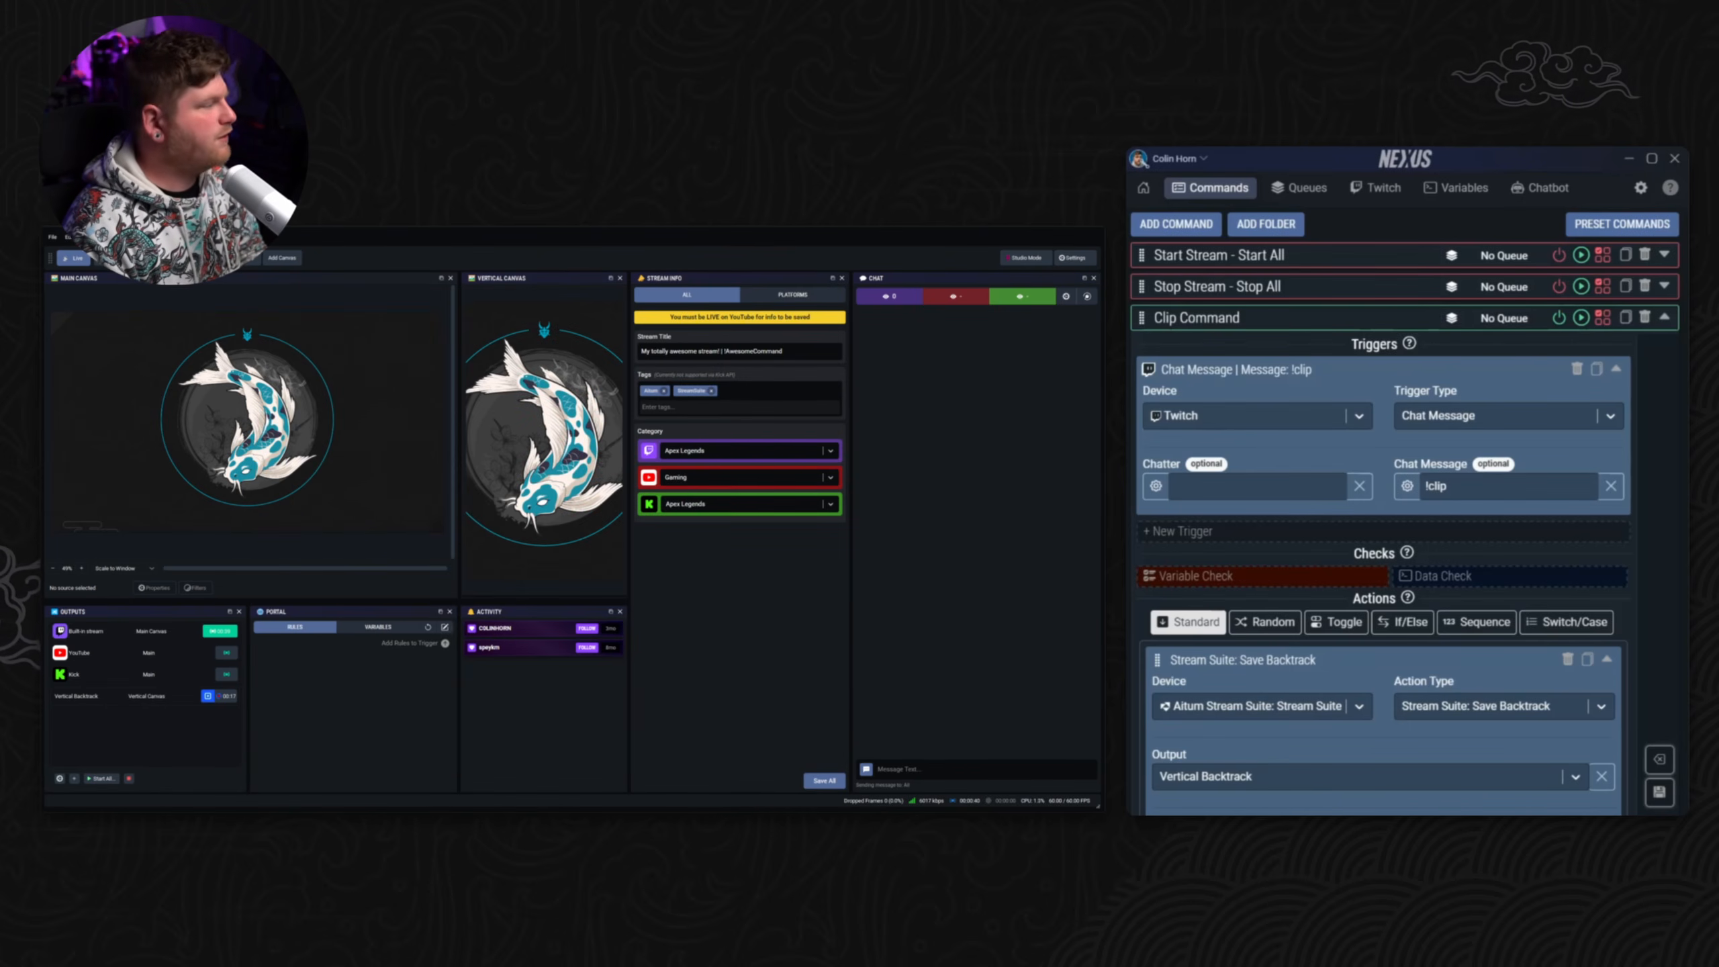
Step: Collapse the Save Backtrack action inside Clip Command
{"action": "left_click", "coordinate": [1664, 318]}
{"action": "left_click", "coordinate": [1664, 324]}
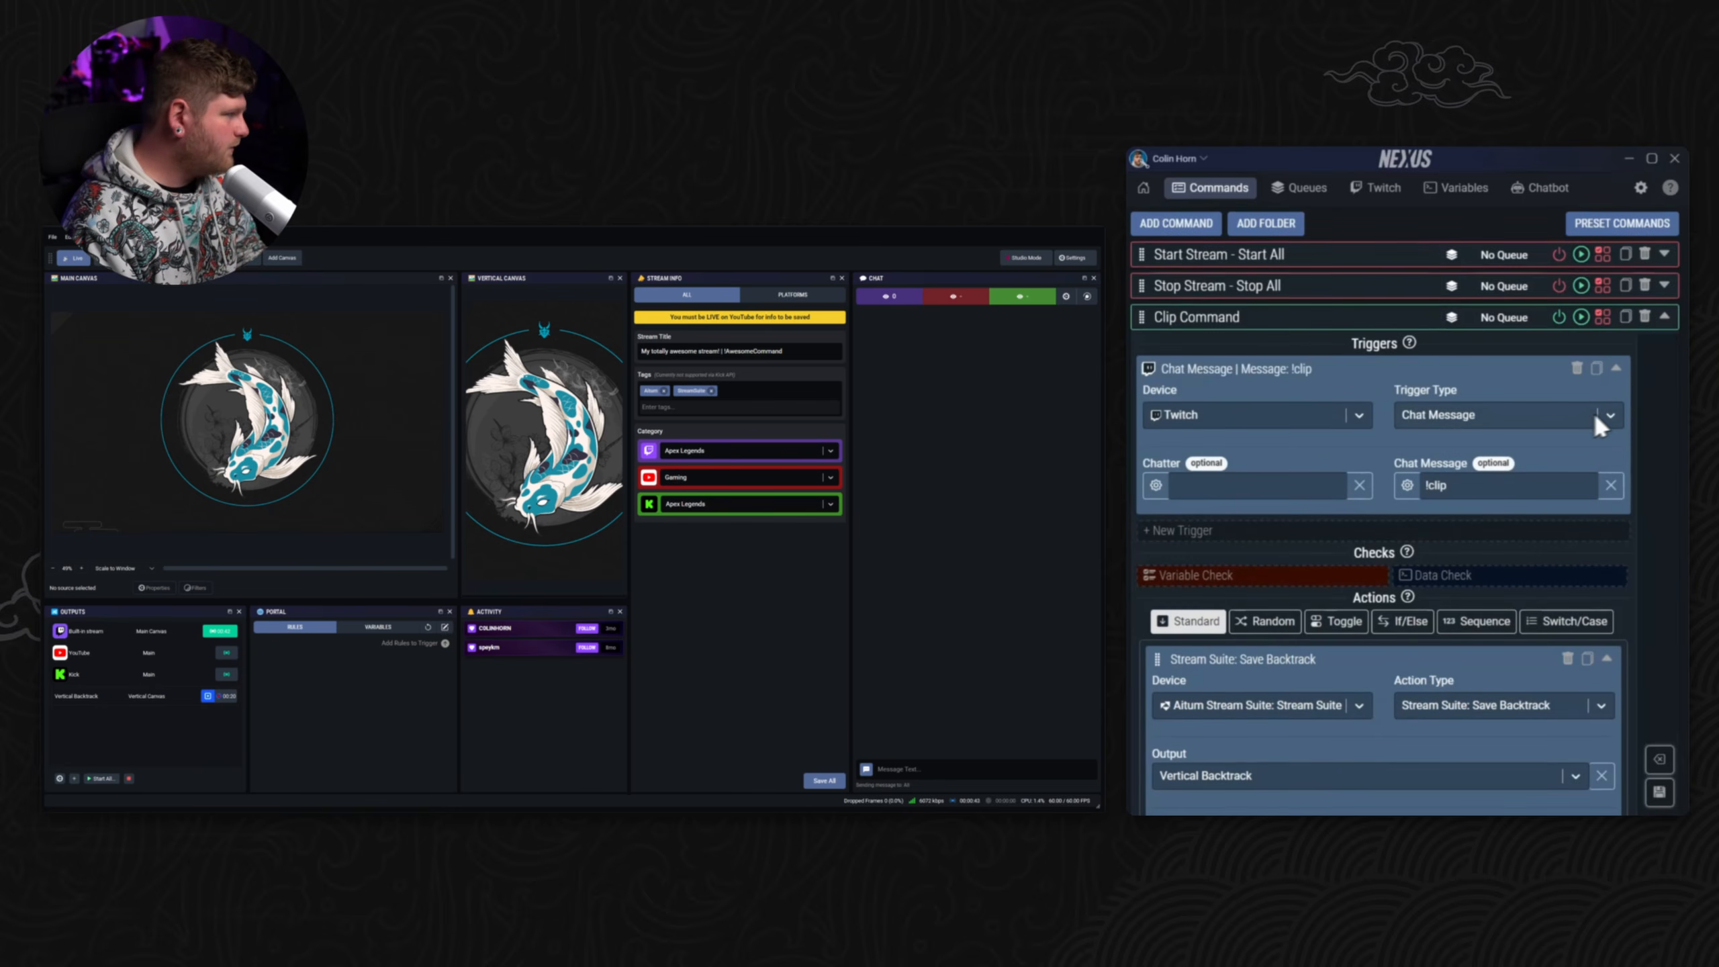
{"action": "scroll", "coordinate": [1591, 433], "scroll_direction": "down", "scroll_amount": 2}
{"action": "left_click", "coordinate": [1608, 563]}
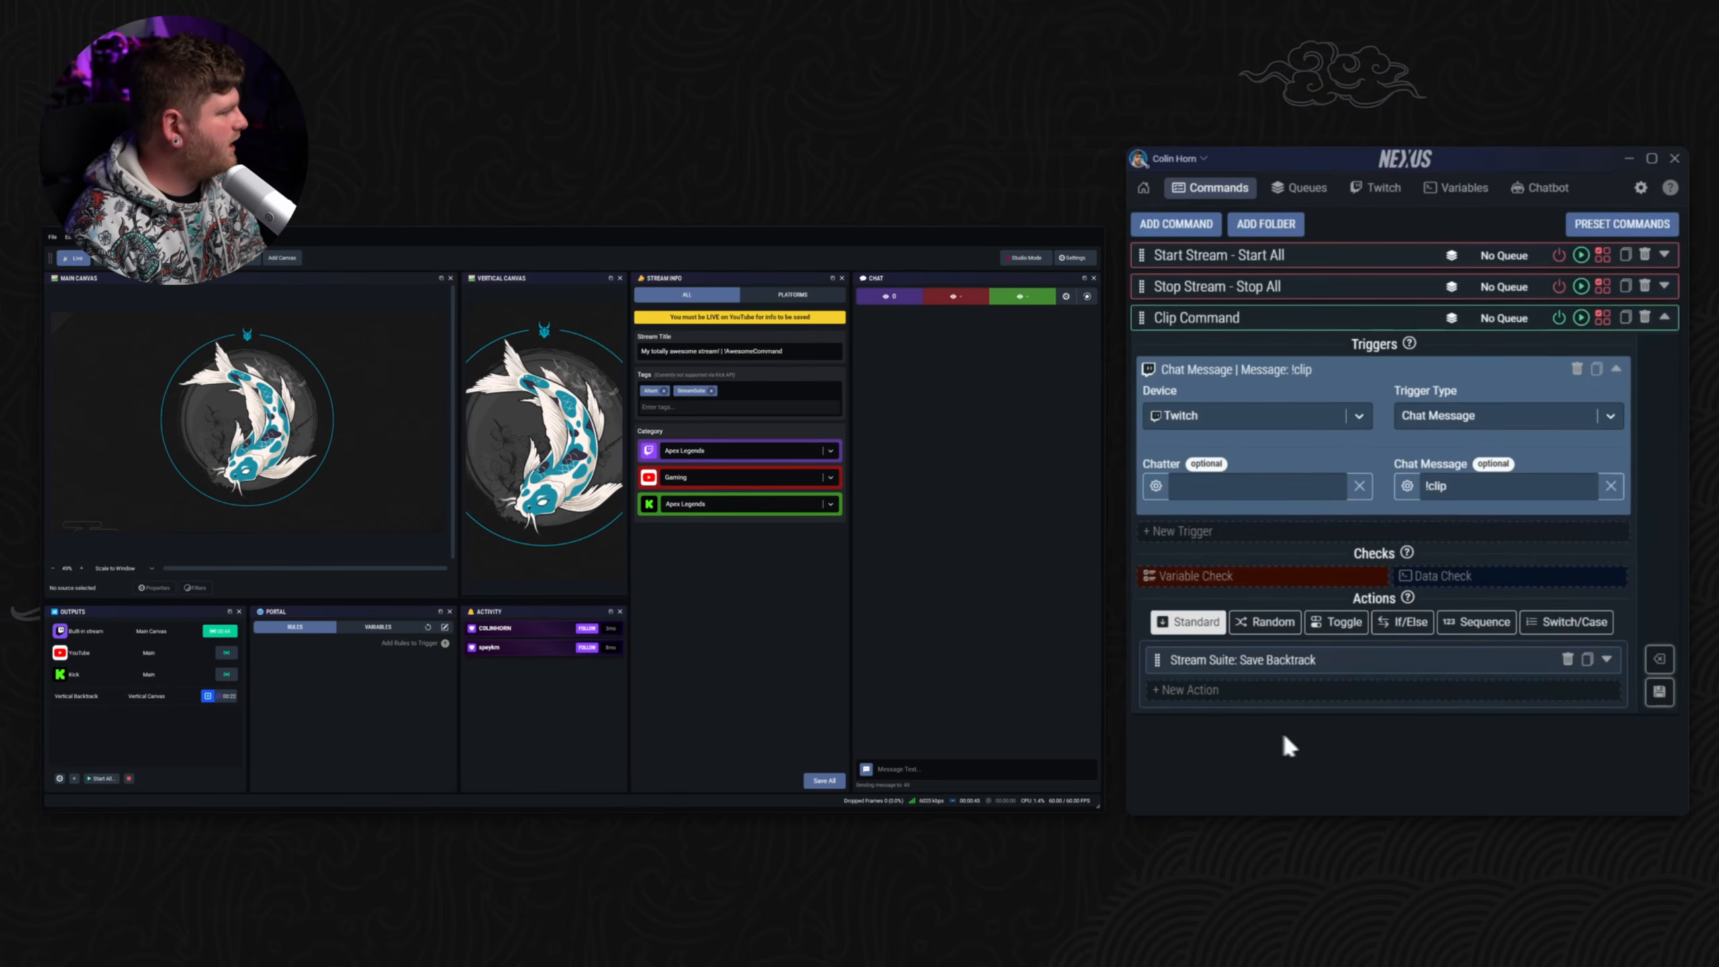
Step: Add a Twitch Create Clip action to Clip Command with Delay clip creation set to True, and collapse it
{"action": "left_click", "coordinate": [1283, 695]}
{"action": "left_click", "coordinate": [1377, 653]}
{"action": "scroll", "coordinate": [1370, 542], "scroll_direction": "down", "scroll_amount": 4}
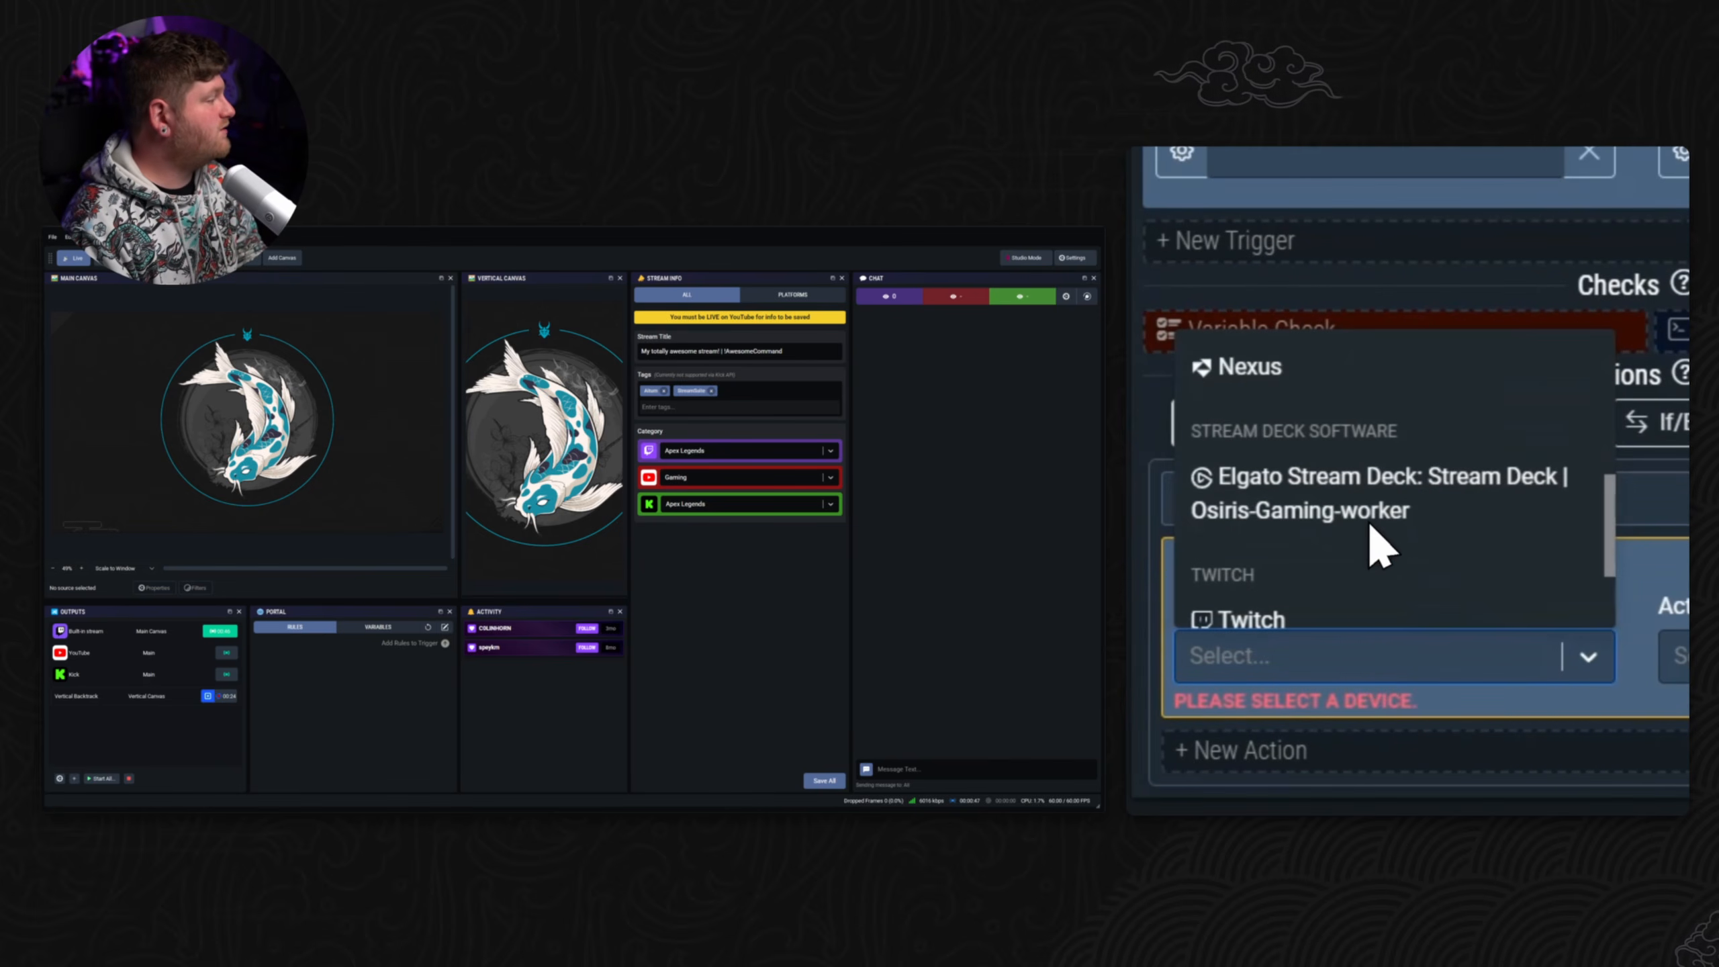
{"action": "left_click", "coordinate": [1343, 508]}
{"action": "left_click", "coordinate": [1415, 667]}
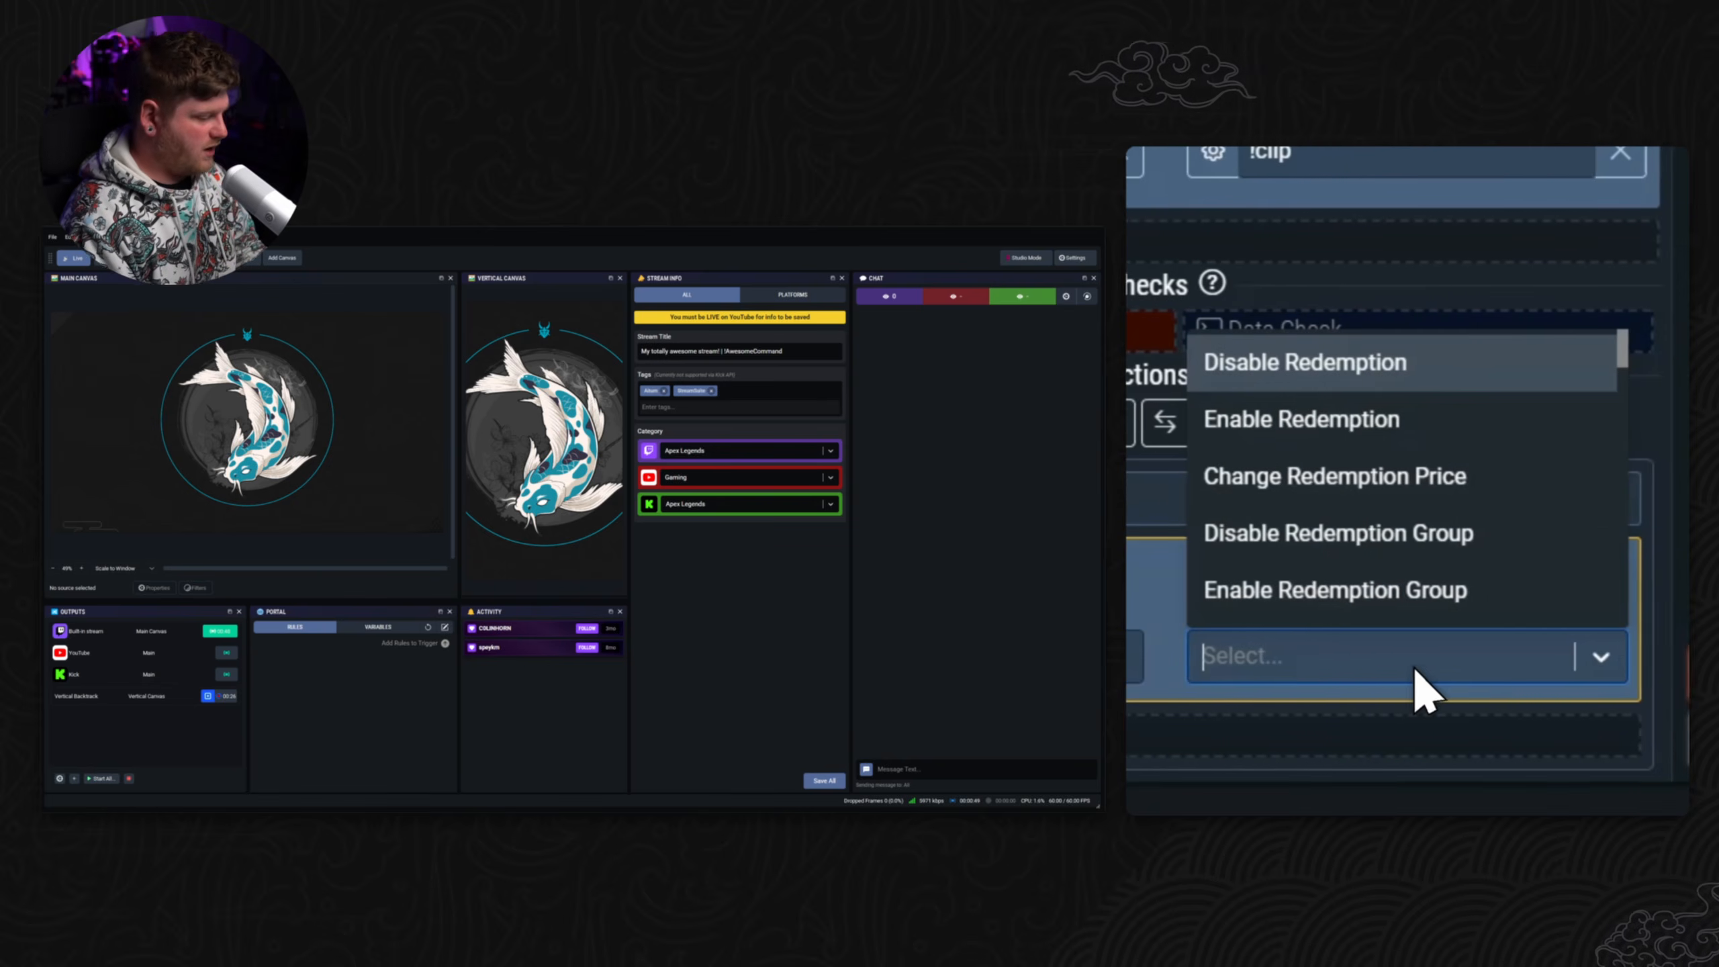
{"action": "type", "text": "clip"}
{"action": "left_click", "coordinate": [1425, 589]}
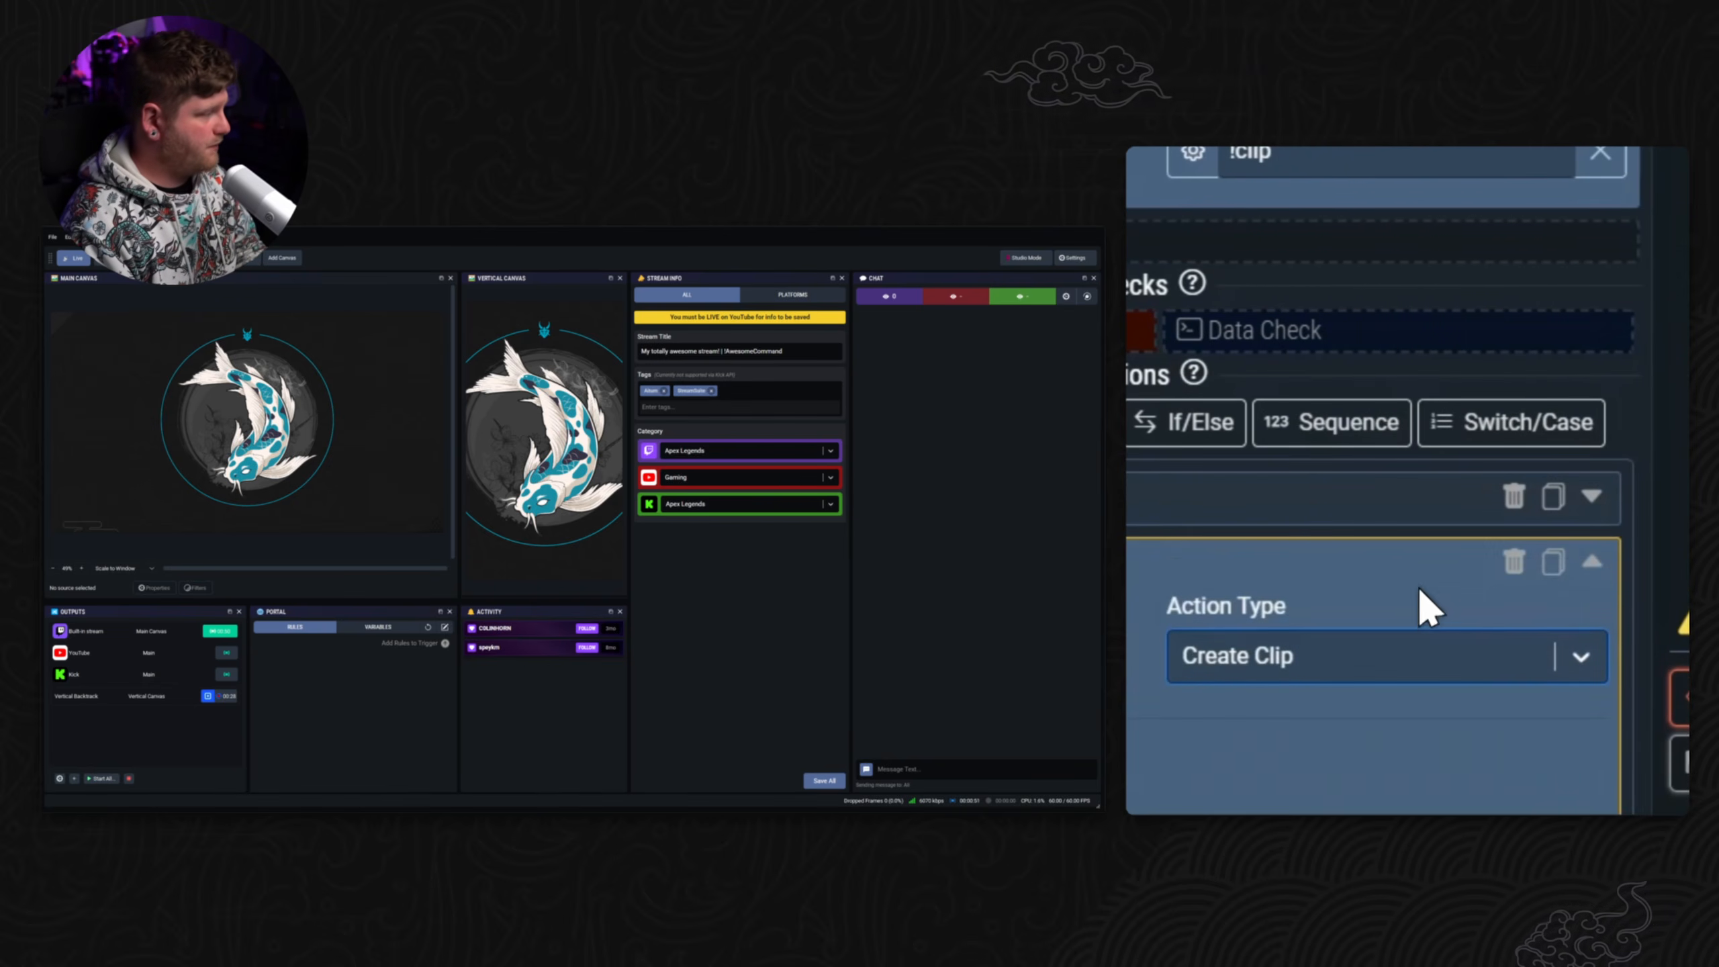
{"action": "left_click", "coordinate": [1211, 519]}
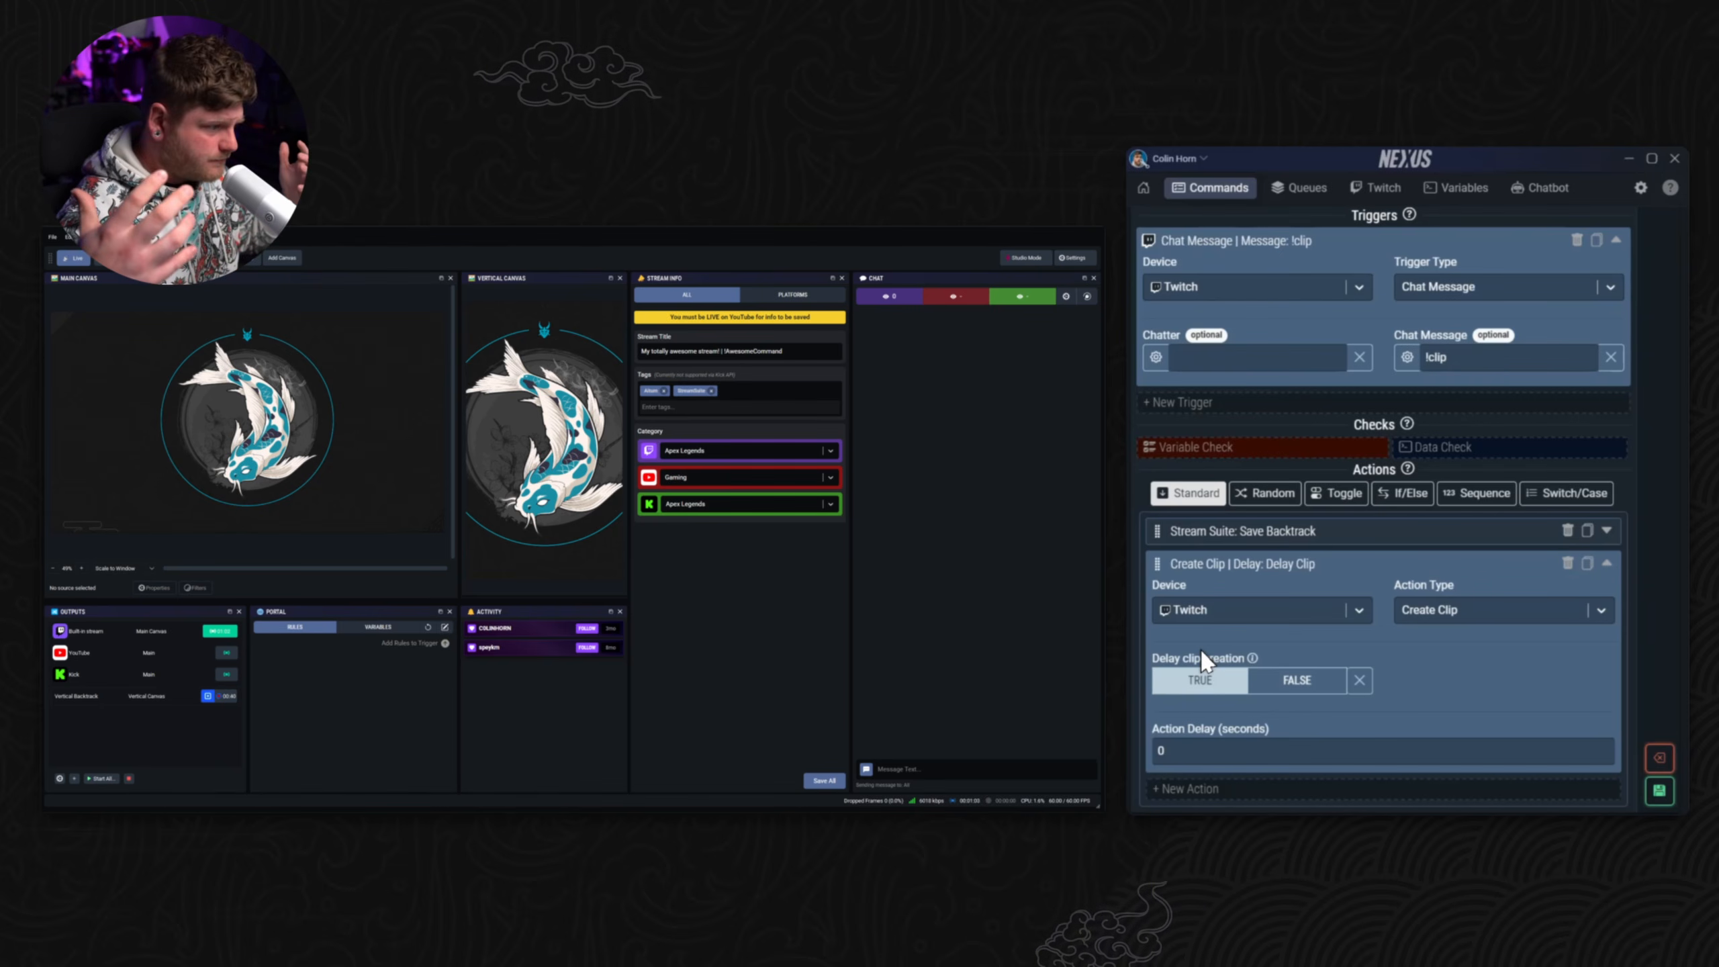
{"action": "left_click", "coordinate": [1607, 563]}
Step: Add a Twitch action of type Send Chat Message as Broadcaster to Clip Command
{"action": "left_click", "coordinate": [1512, 722]}
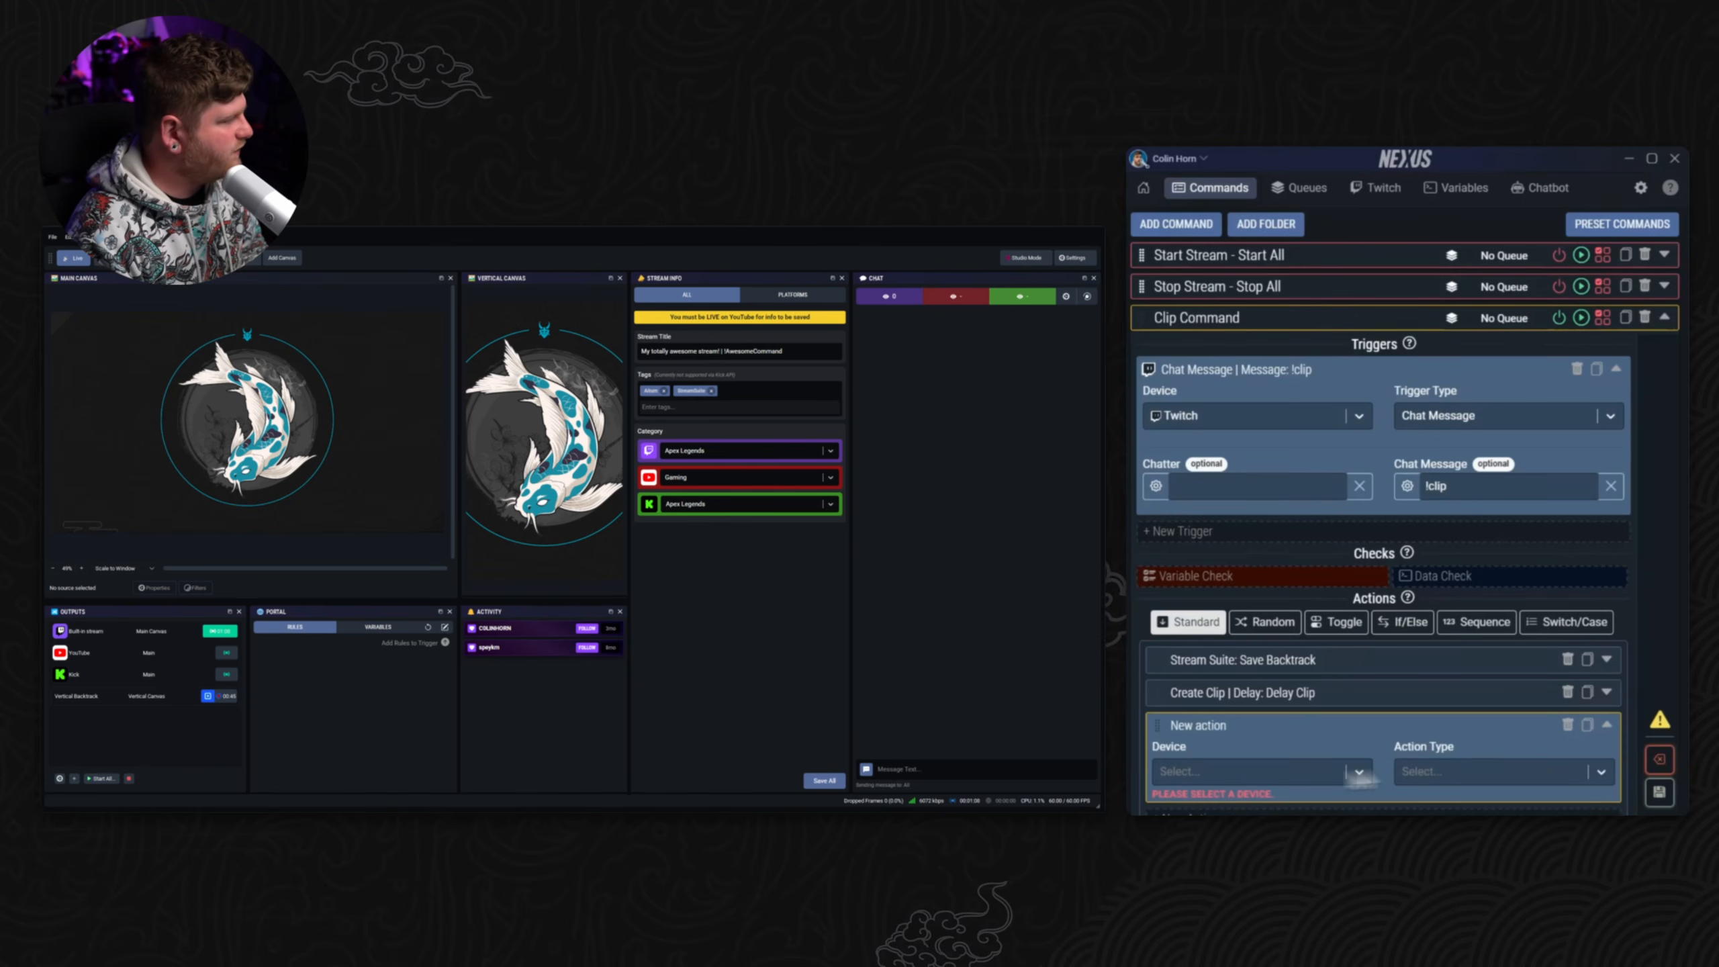
{"action": "left_click", "coordinate": [1269, 770]}
{"action": "scroll", "coordinate": [1398, 617], "scroll_direction": "down", "scroll_amount": 5}
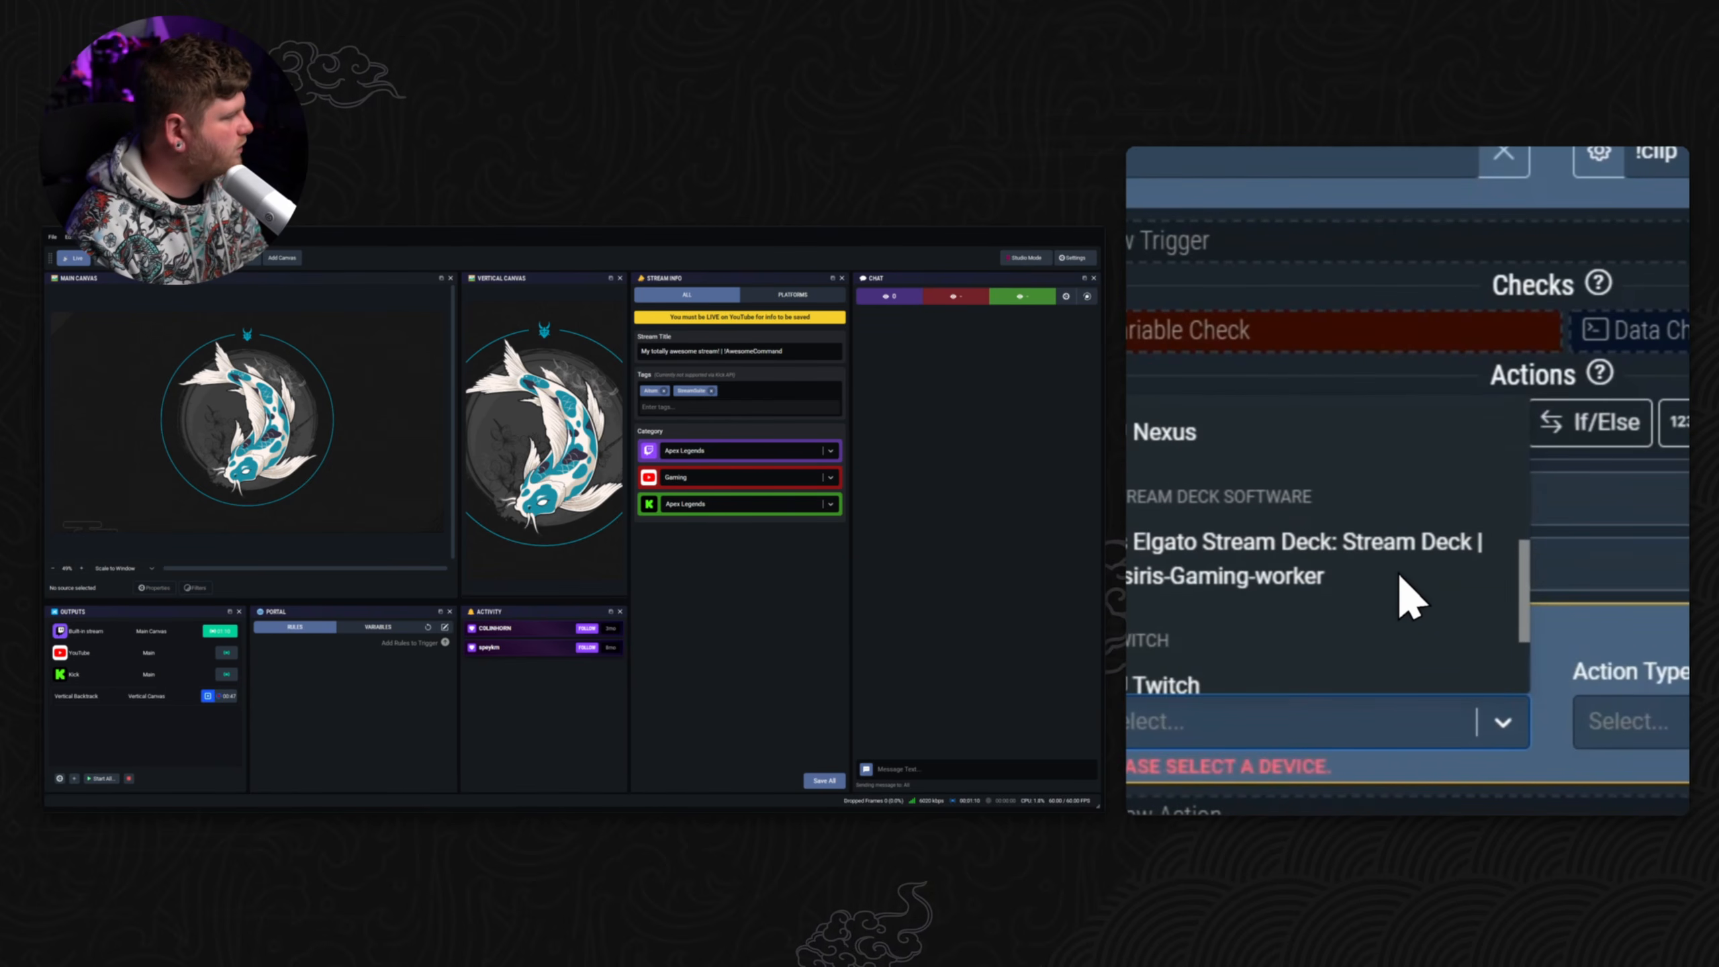
{"action": "left_click", "coordinate": [1371, 542]}
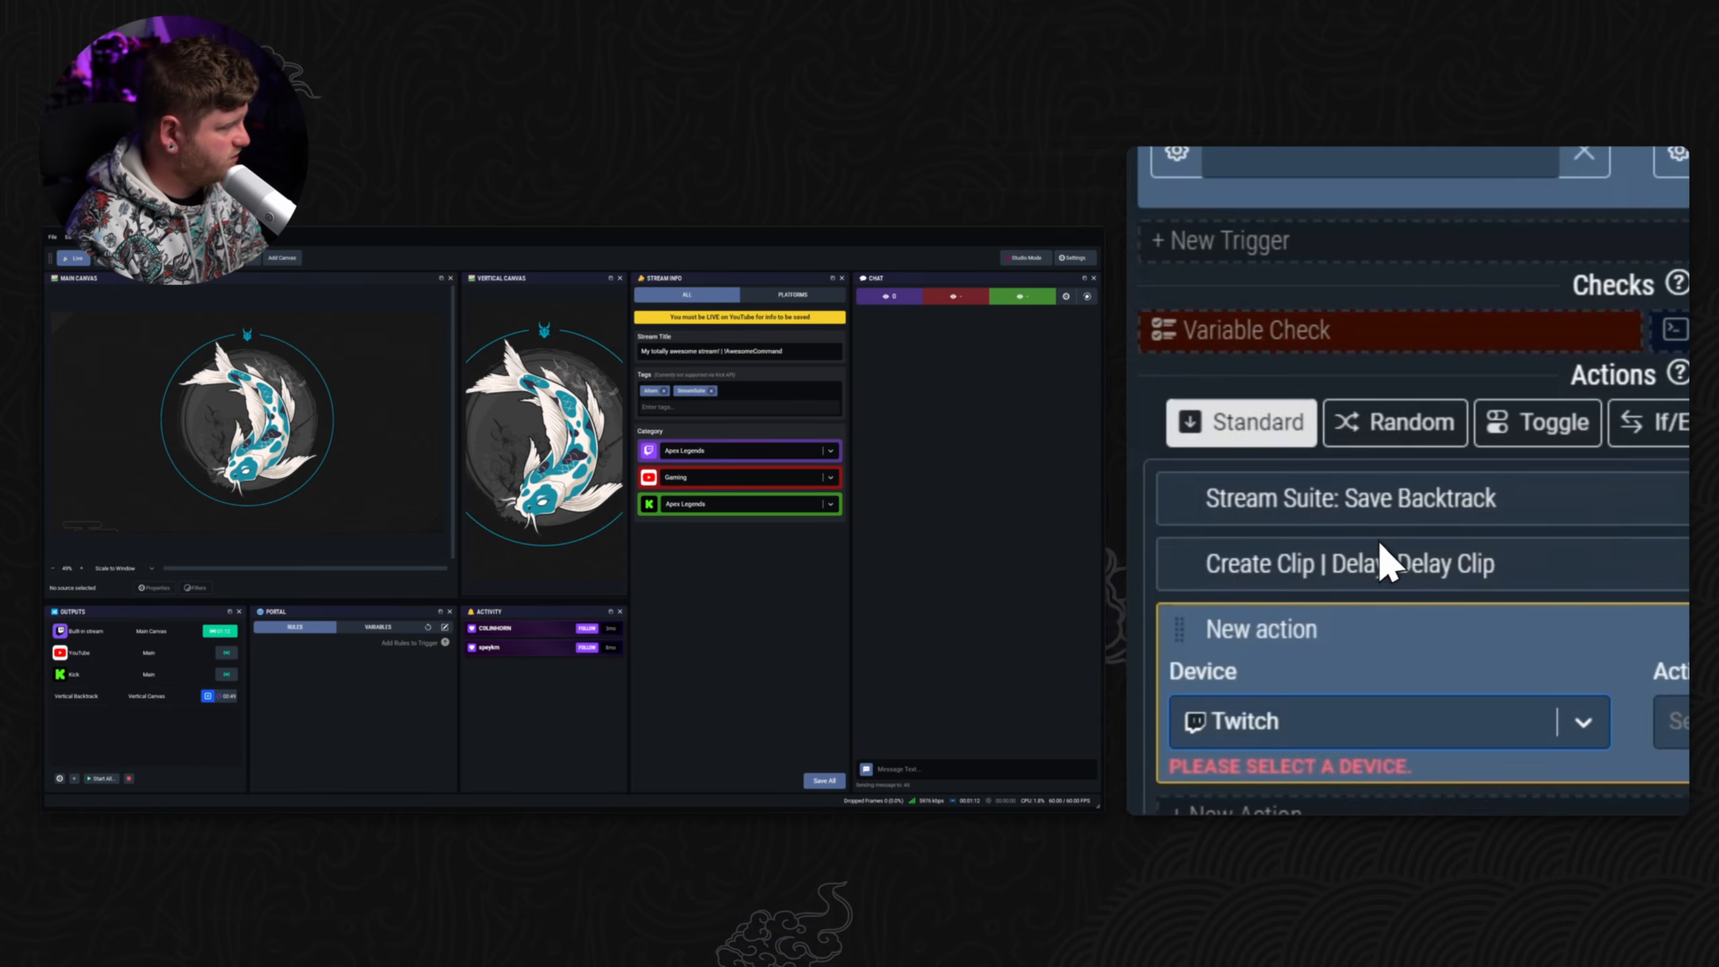
{"action": "left_click", "coordinate": [1668, 722]}
{"action": "type", "text": "chat"}
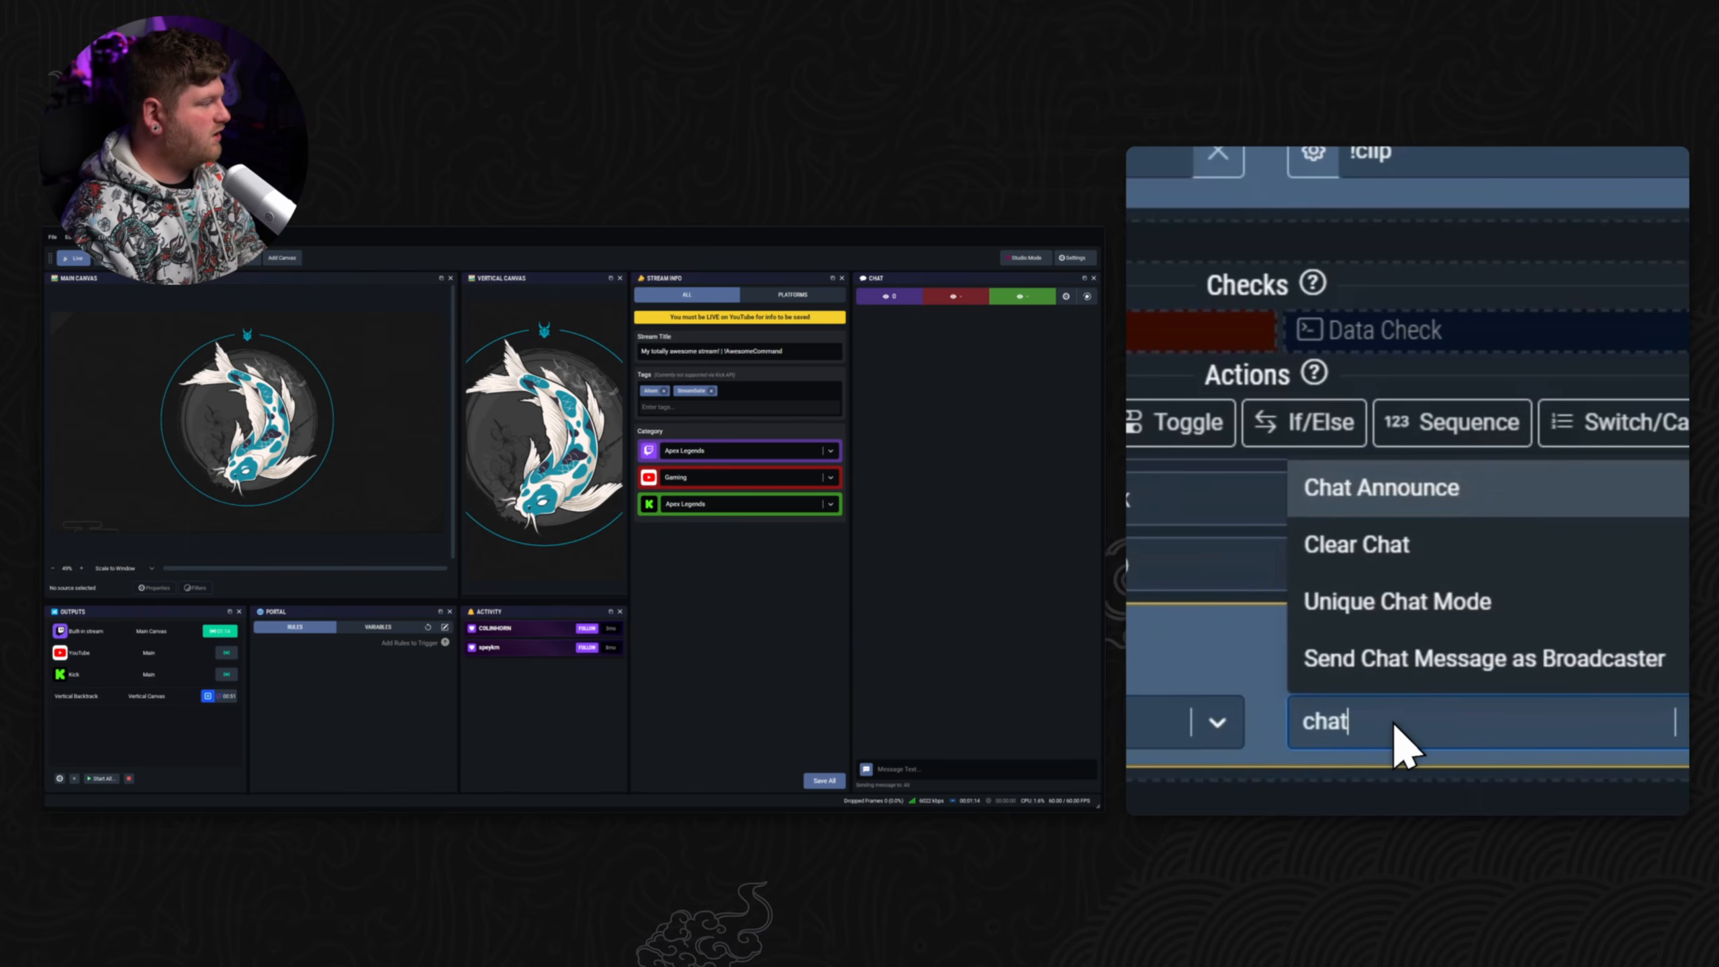
{"action": "left_click", "coordinate": [1323, 660]}
Step: Set the chat message to "Thanks for the clip @{TWITCH:username}!" using the username variable, and save Clip Command
{"action": "scroll", "coordinate": [1453, 657], "scroll_direction": "down", "scroll_amount": 3}
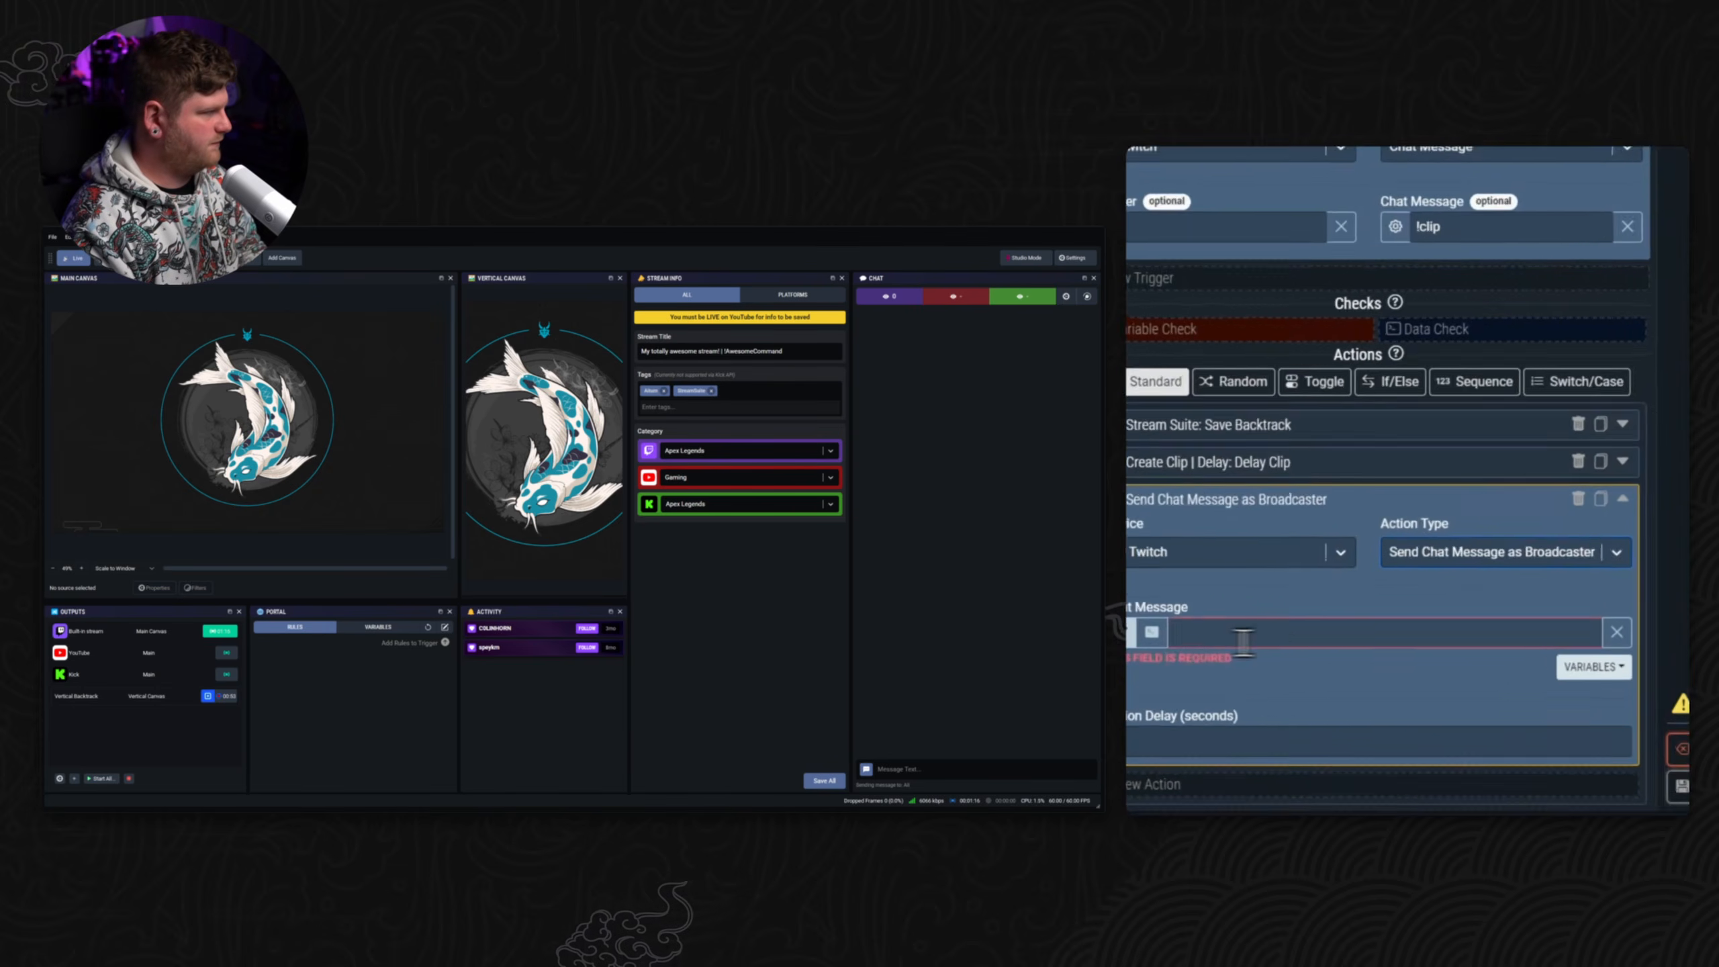
{"action": "left_click", "coordinate": [1259, 654]}
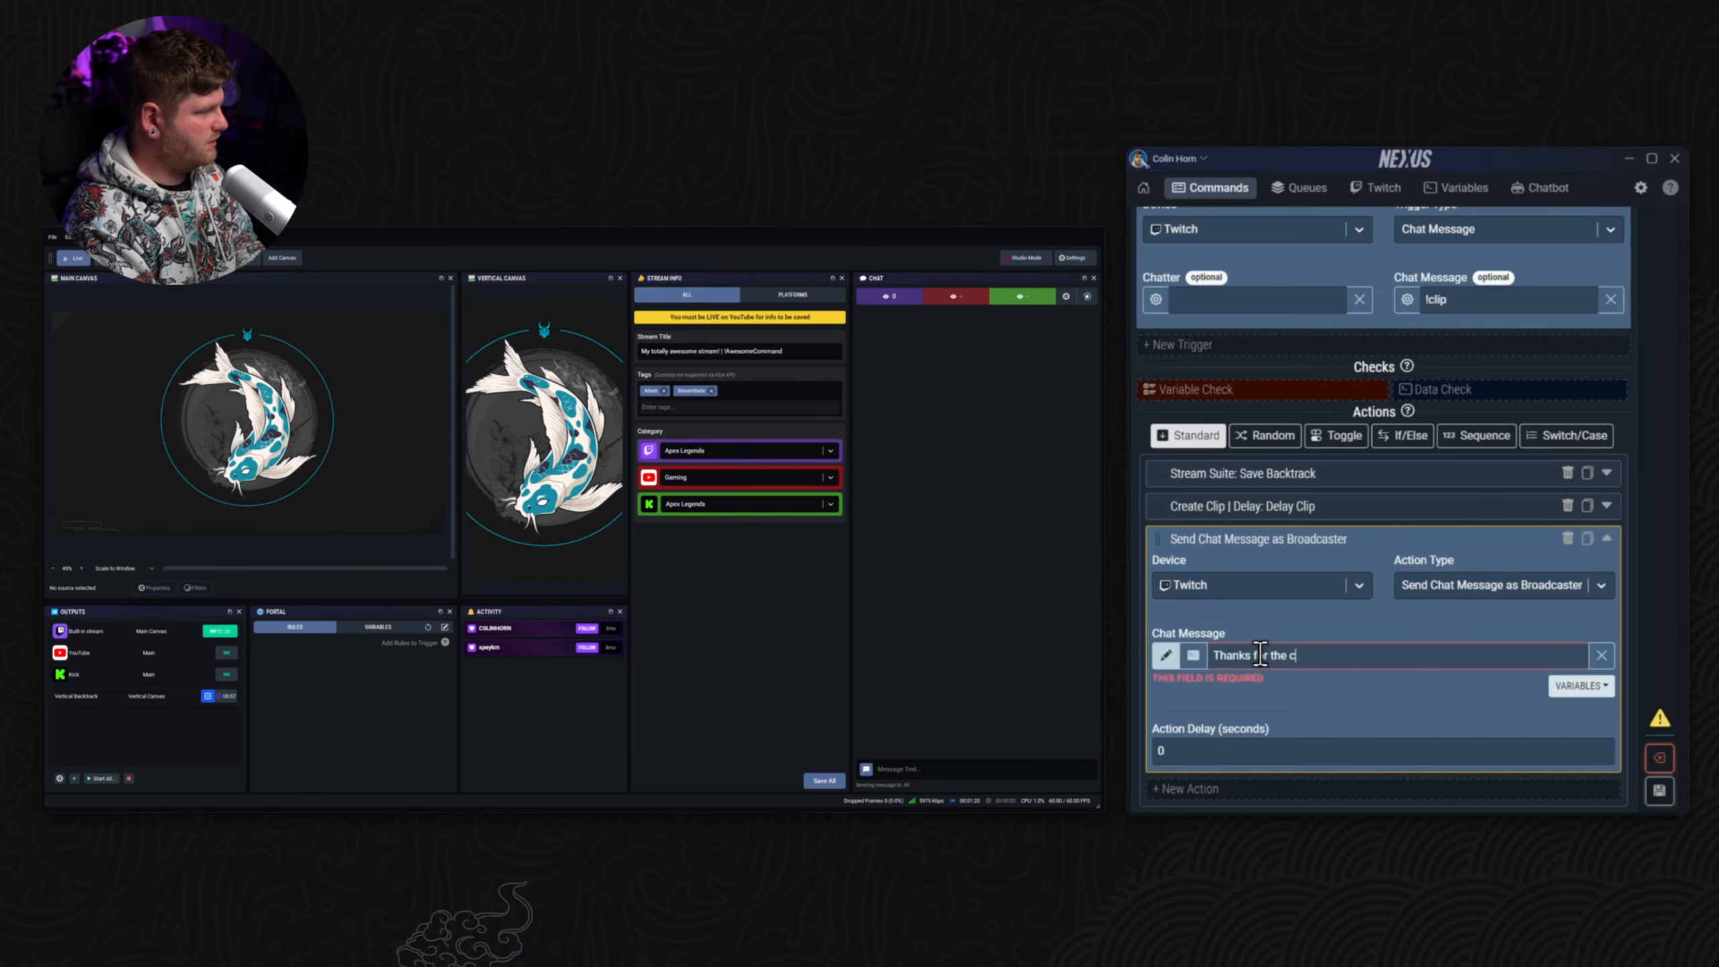
{"action": "type", "text": "Thanks for the clip @"}
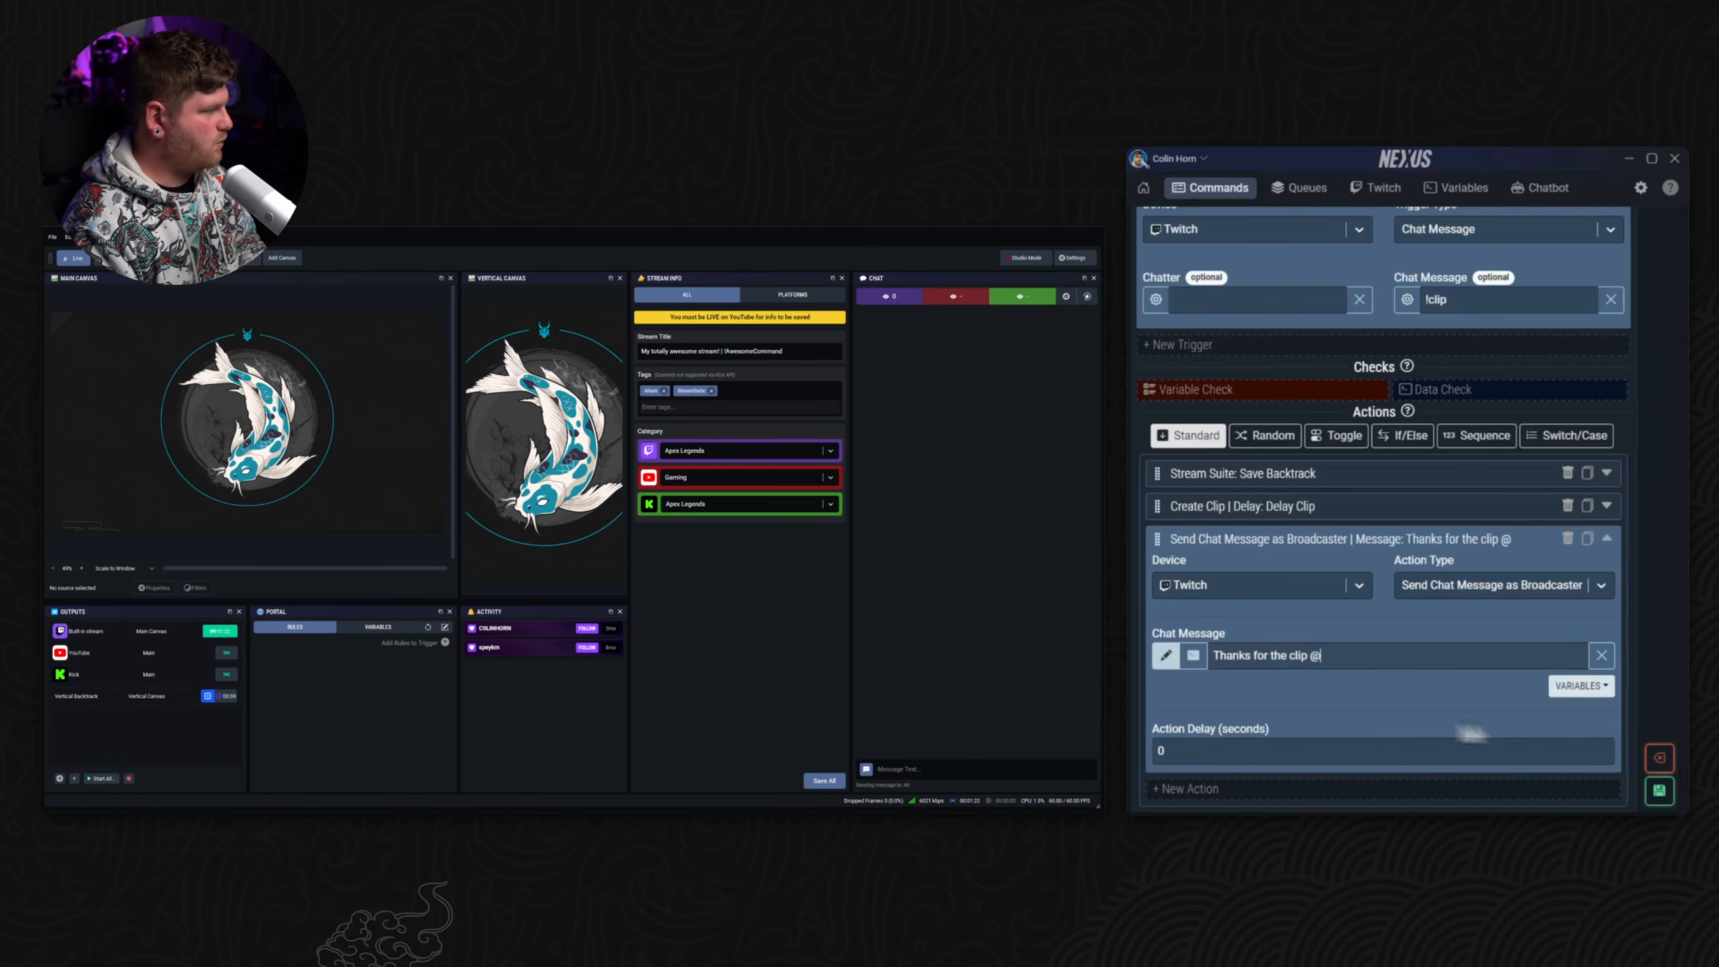
{"action": "left_click", "coordinate": [1591, 687]}
{"action": "left_click", "coordinate": [1571, 742]}
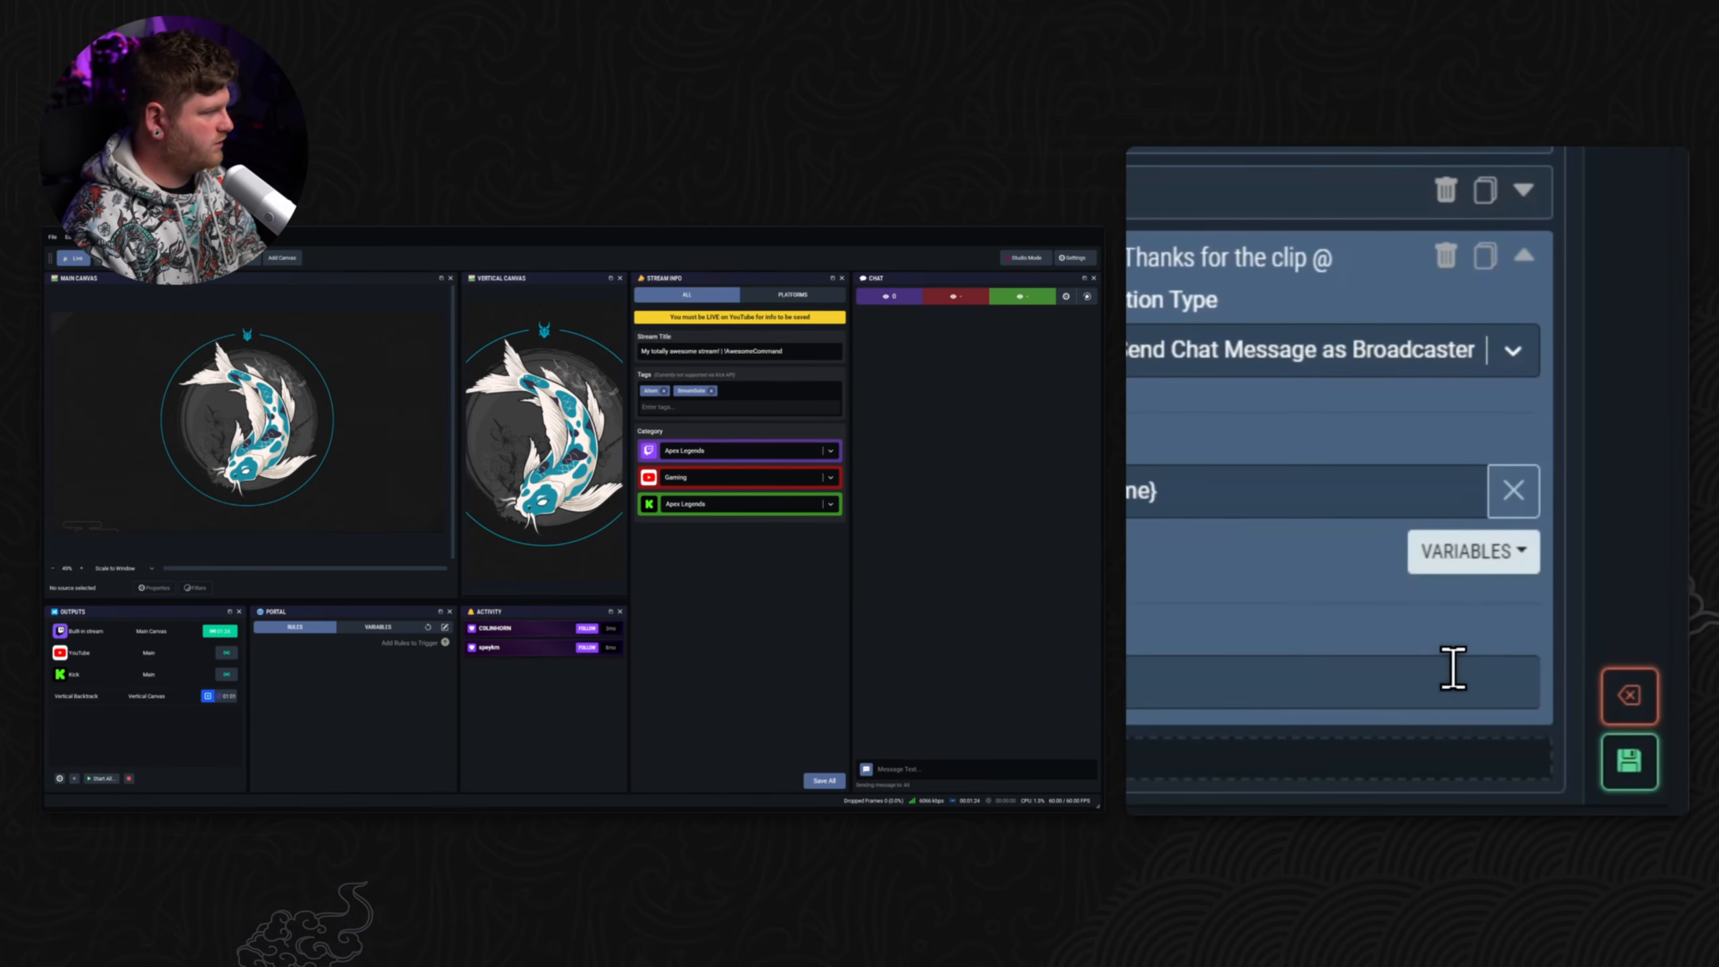
{"action": "type", "text": "!"}
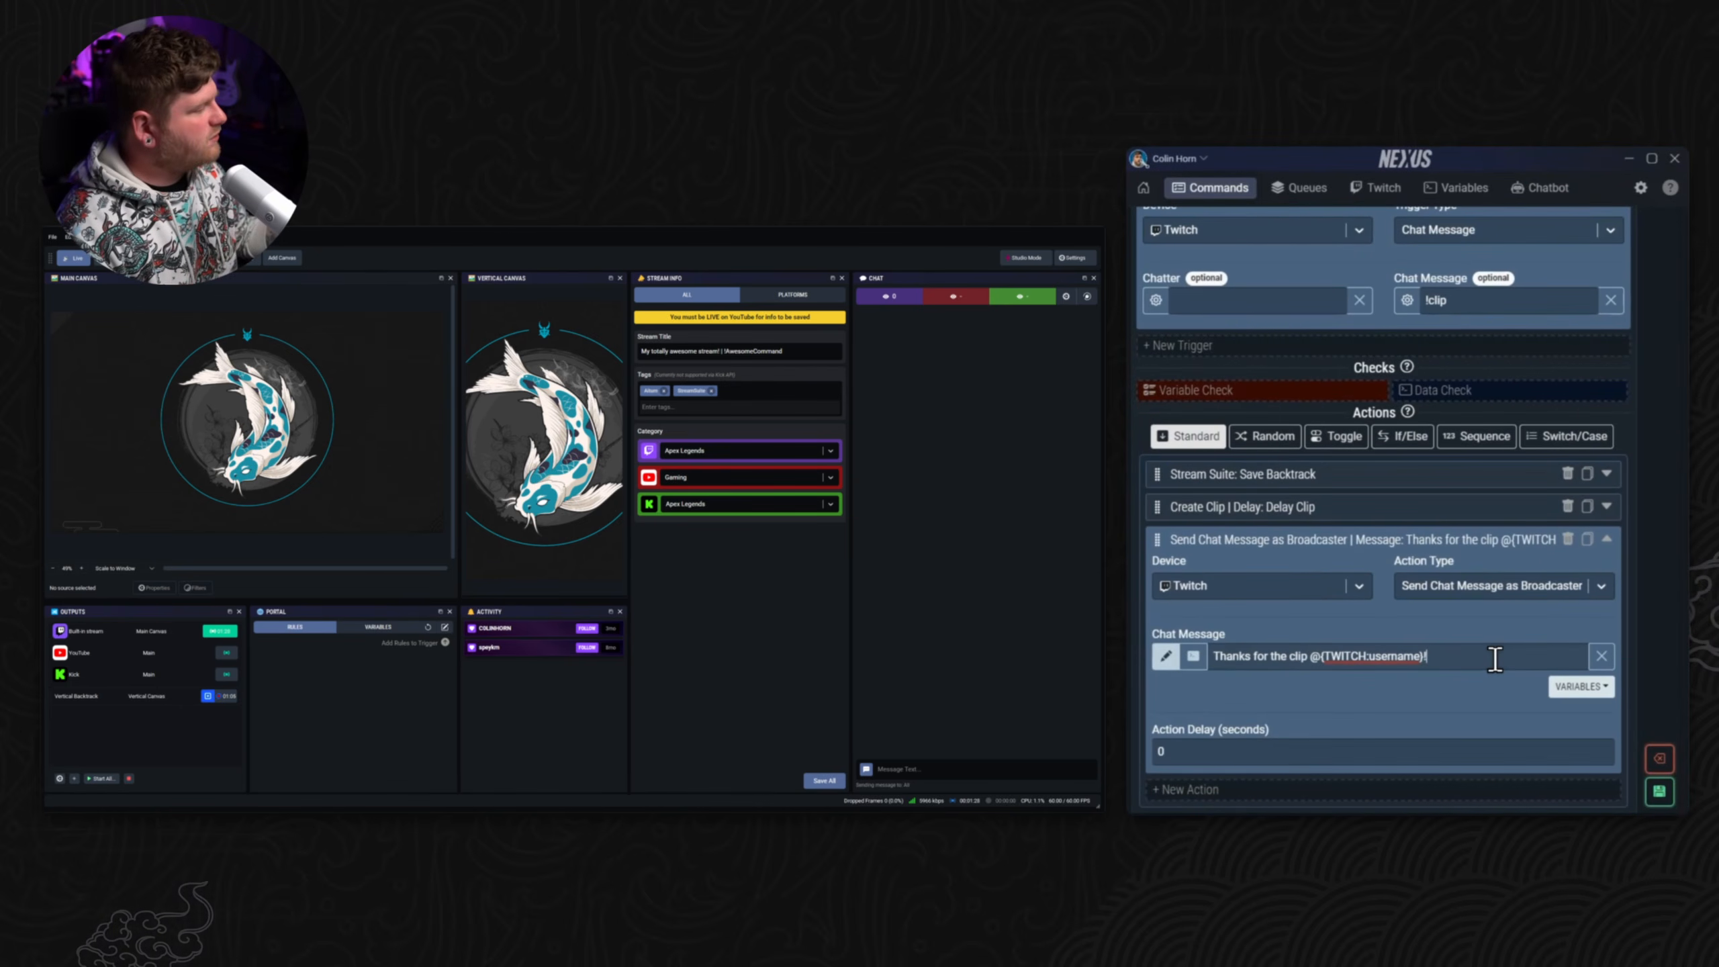
{"action": "left_click", "coordinate": [1662, 793]}
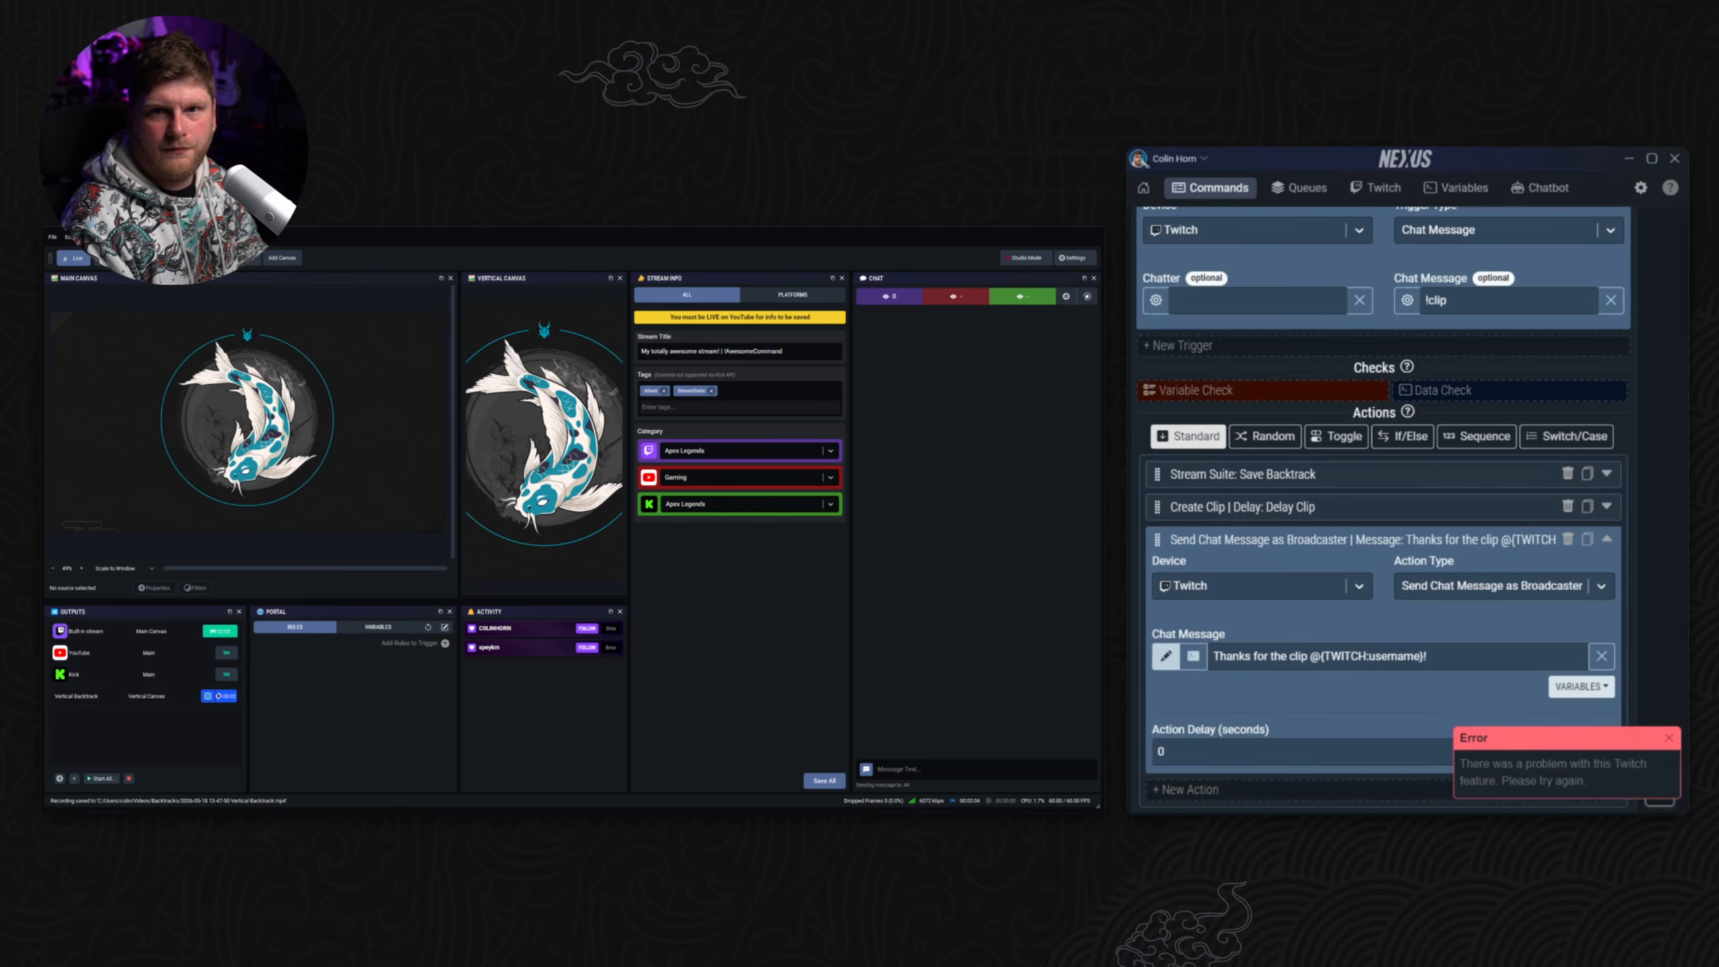
Step: Bring the Twitch browser window into view to check the chat reply, move it away, and dismiss the error notification
{"action": "left_click_drag", "start_coordinate": [1611, 602], "coordinate": [620, 278]}
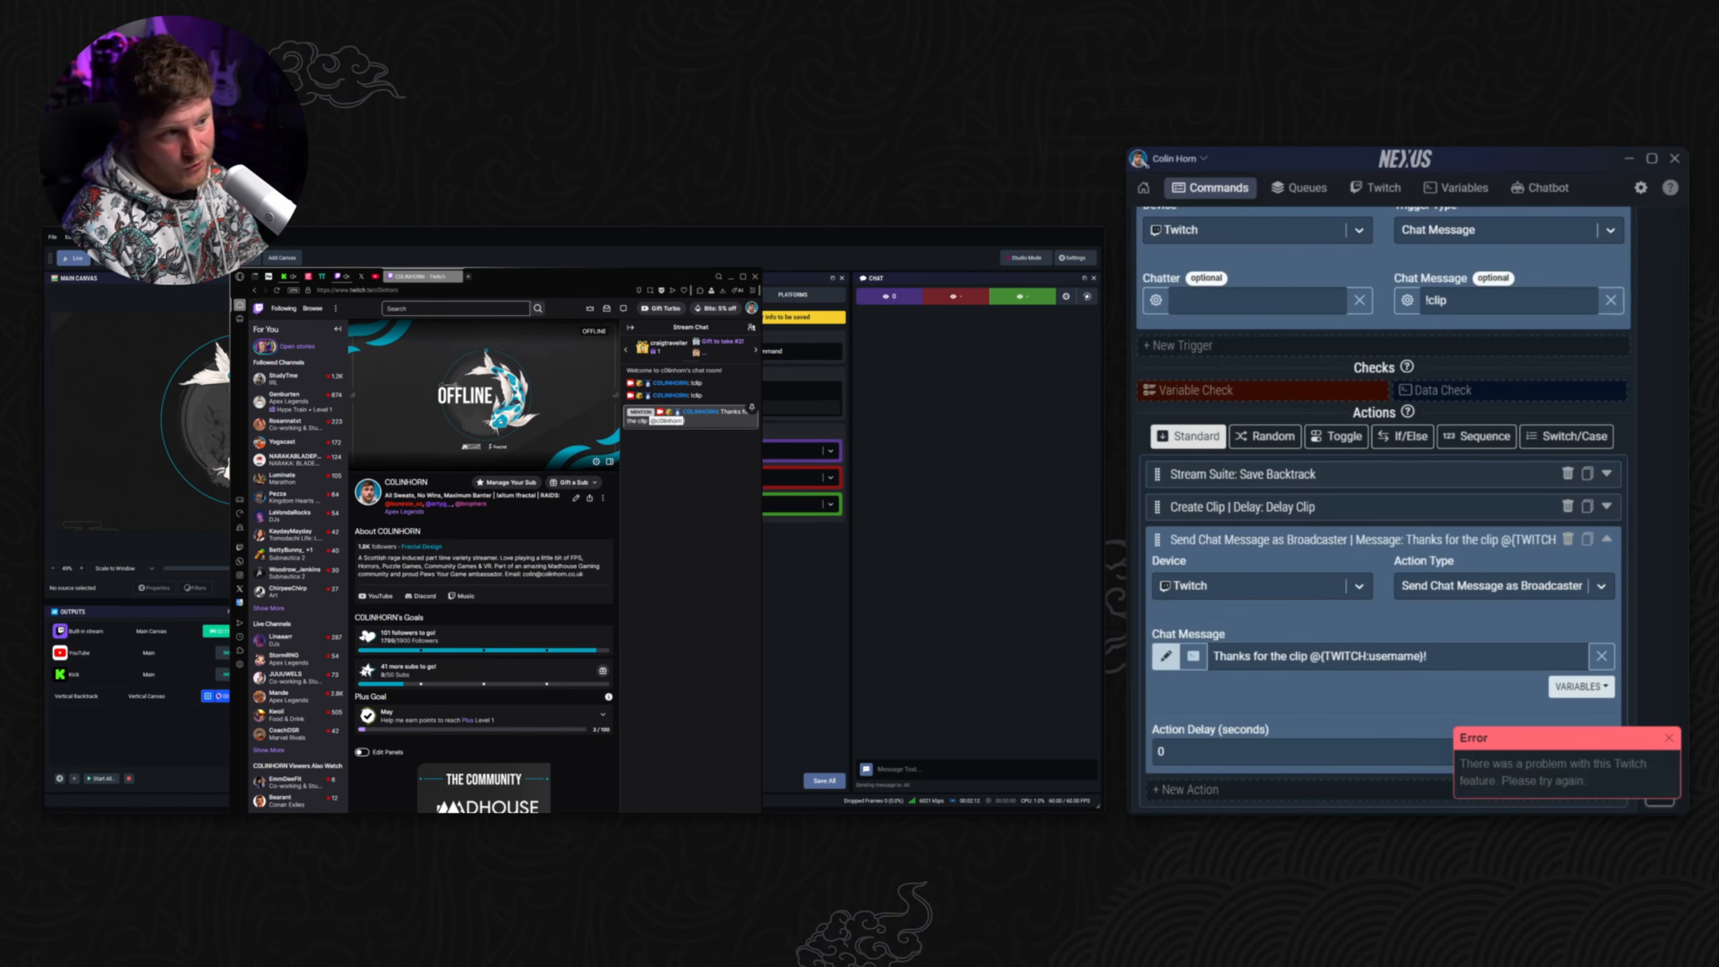
{"action": "left_click_drag", "start_coordinate": [620, 277], "coordinate": [1102, 332]}
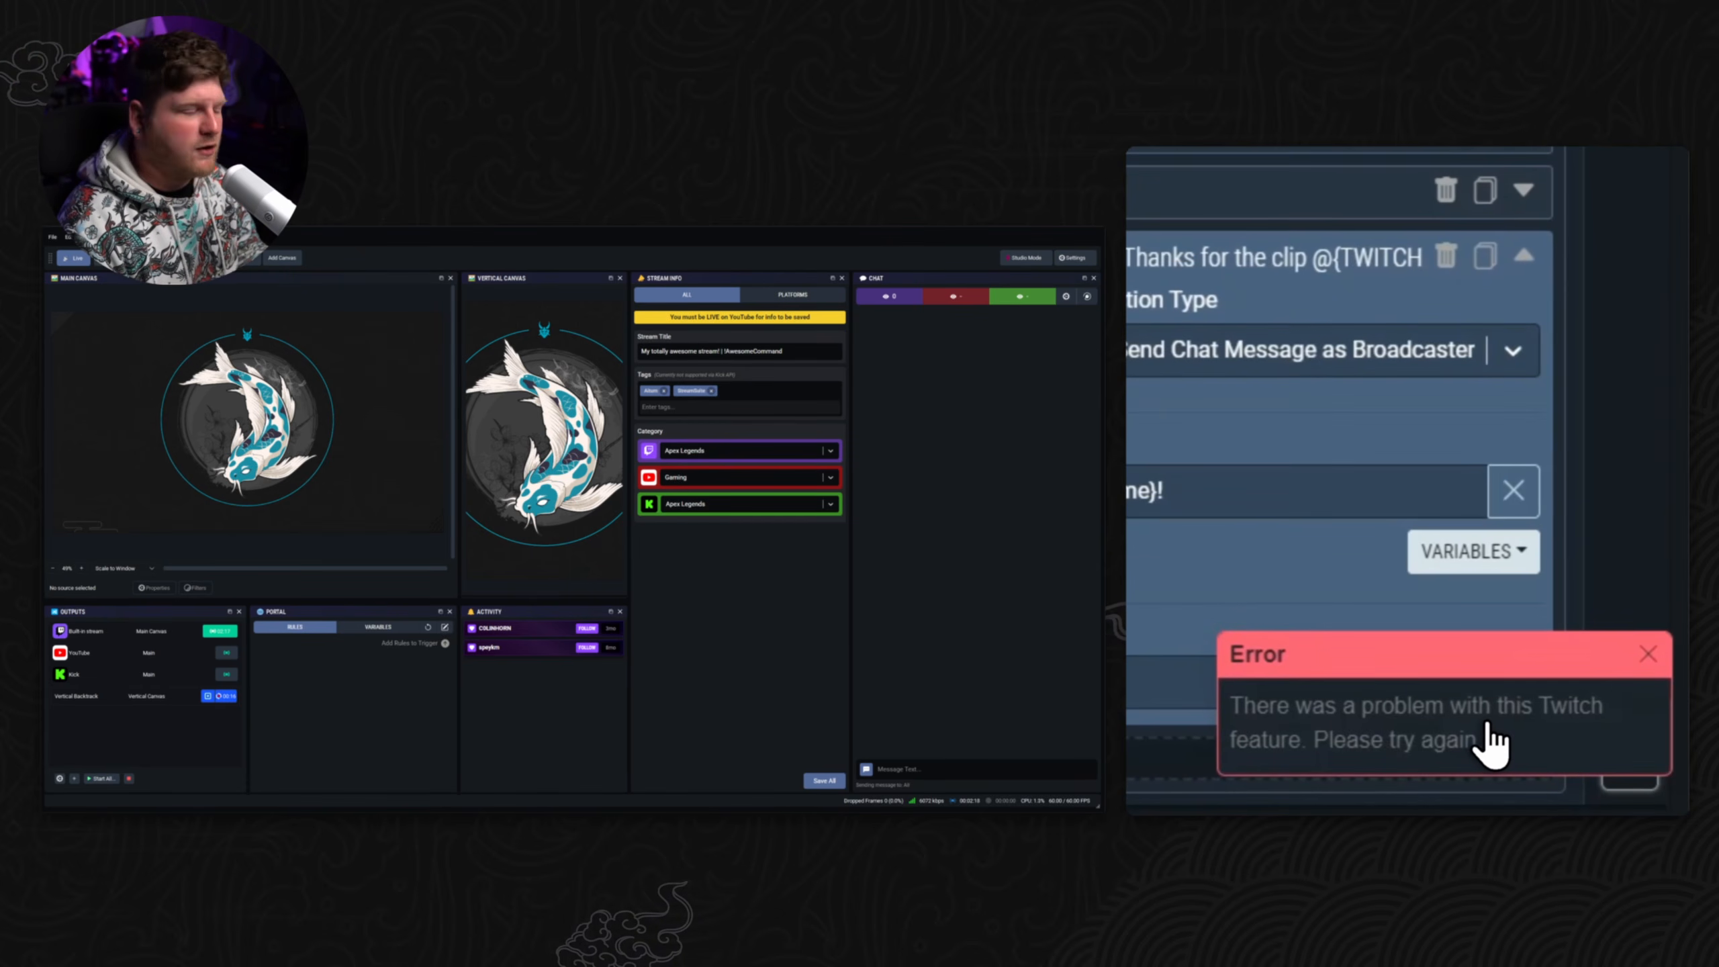
{"action": "left_click", "coordinate": [1646, 654]}
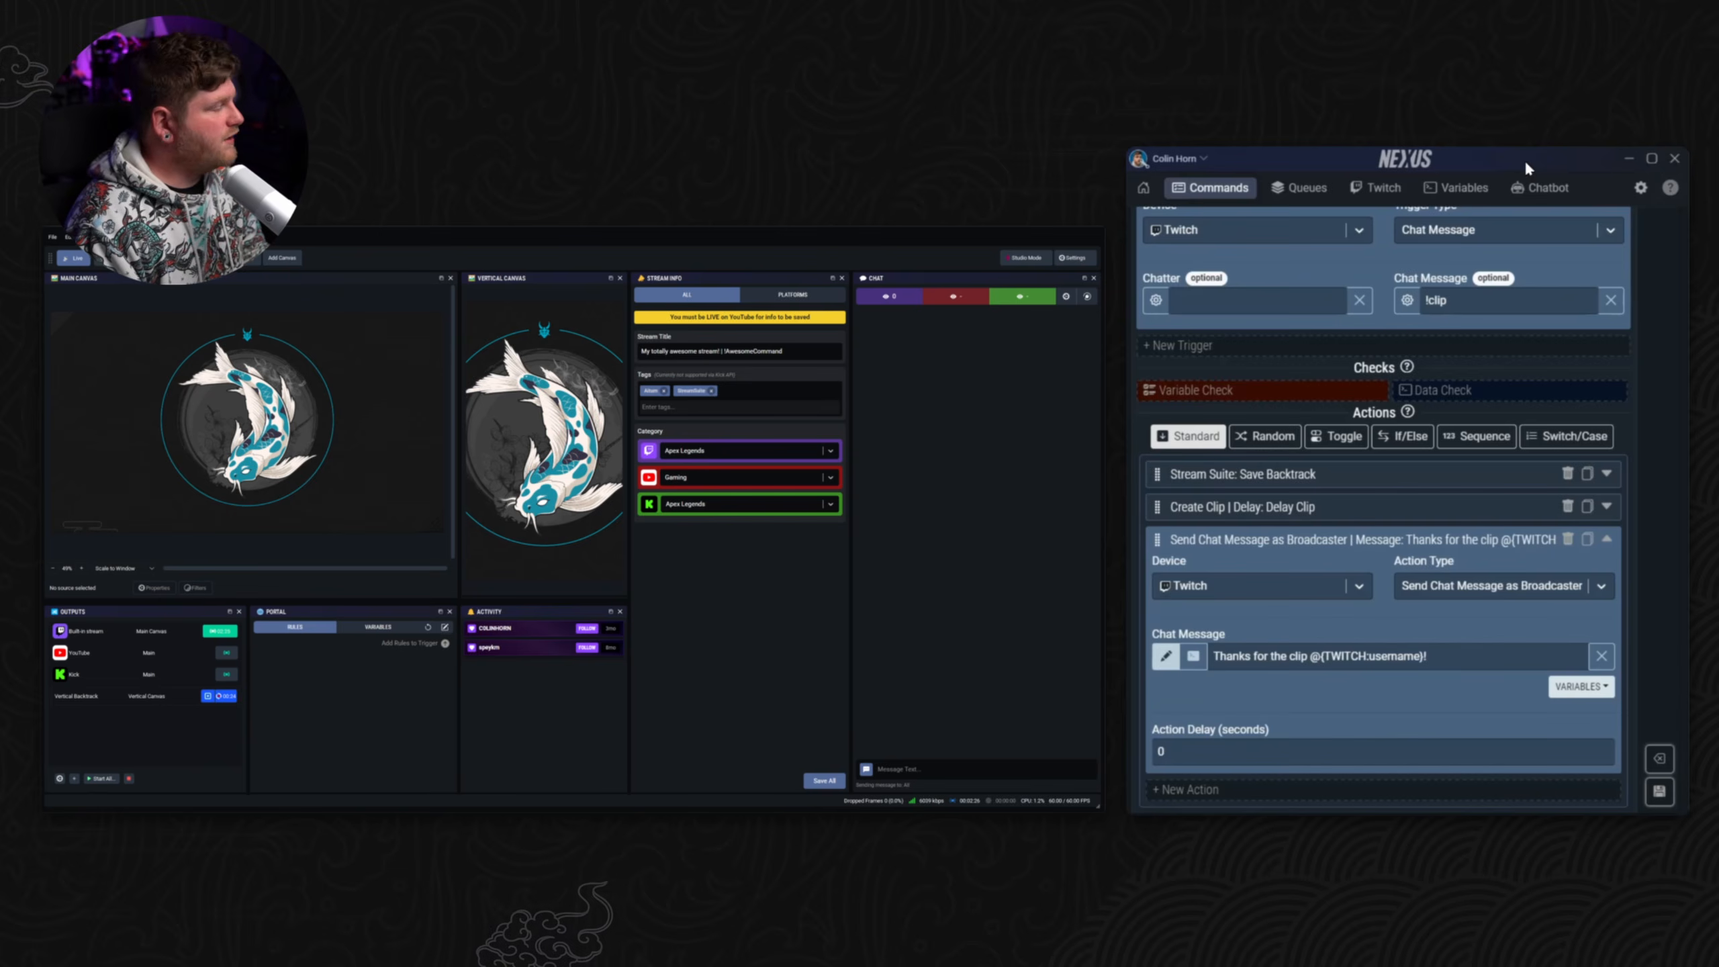
{"action": "scroll", "coordinate": [1599, 360], "scroll_direction": "up", "scroll_amount": 3}
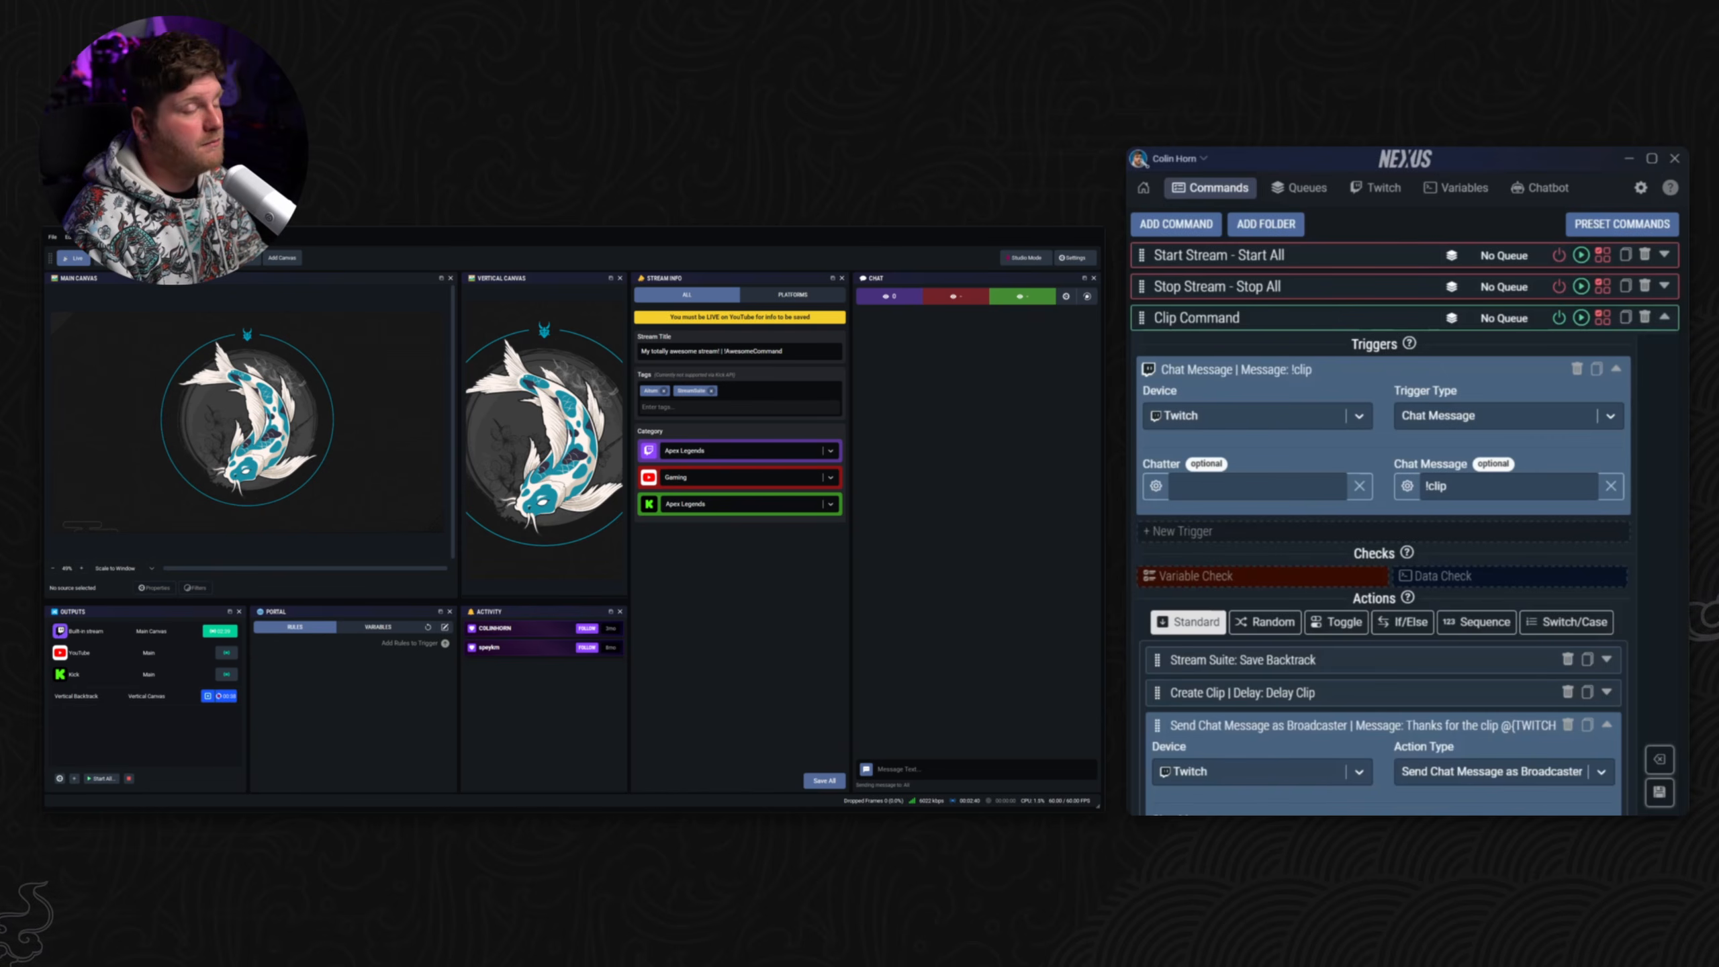
Step: Switch to Stream Deck, assign a Trigger Rule action to the empty top-row key, and set its rule to Clip Command
{"action": "left_click_drag", "start_coordinate": [1103, 451], "coordinate": [599, 356]}
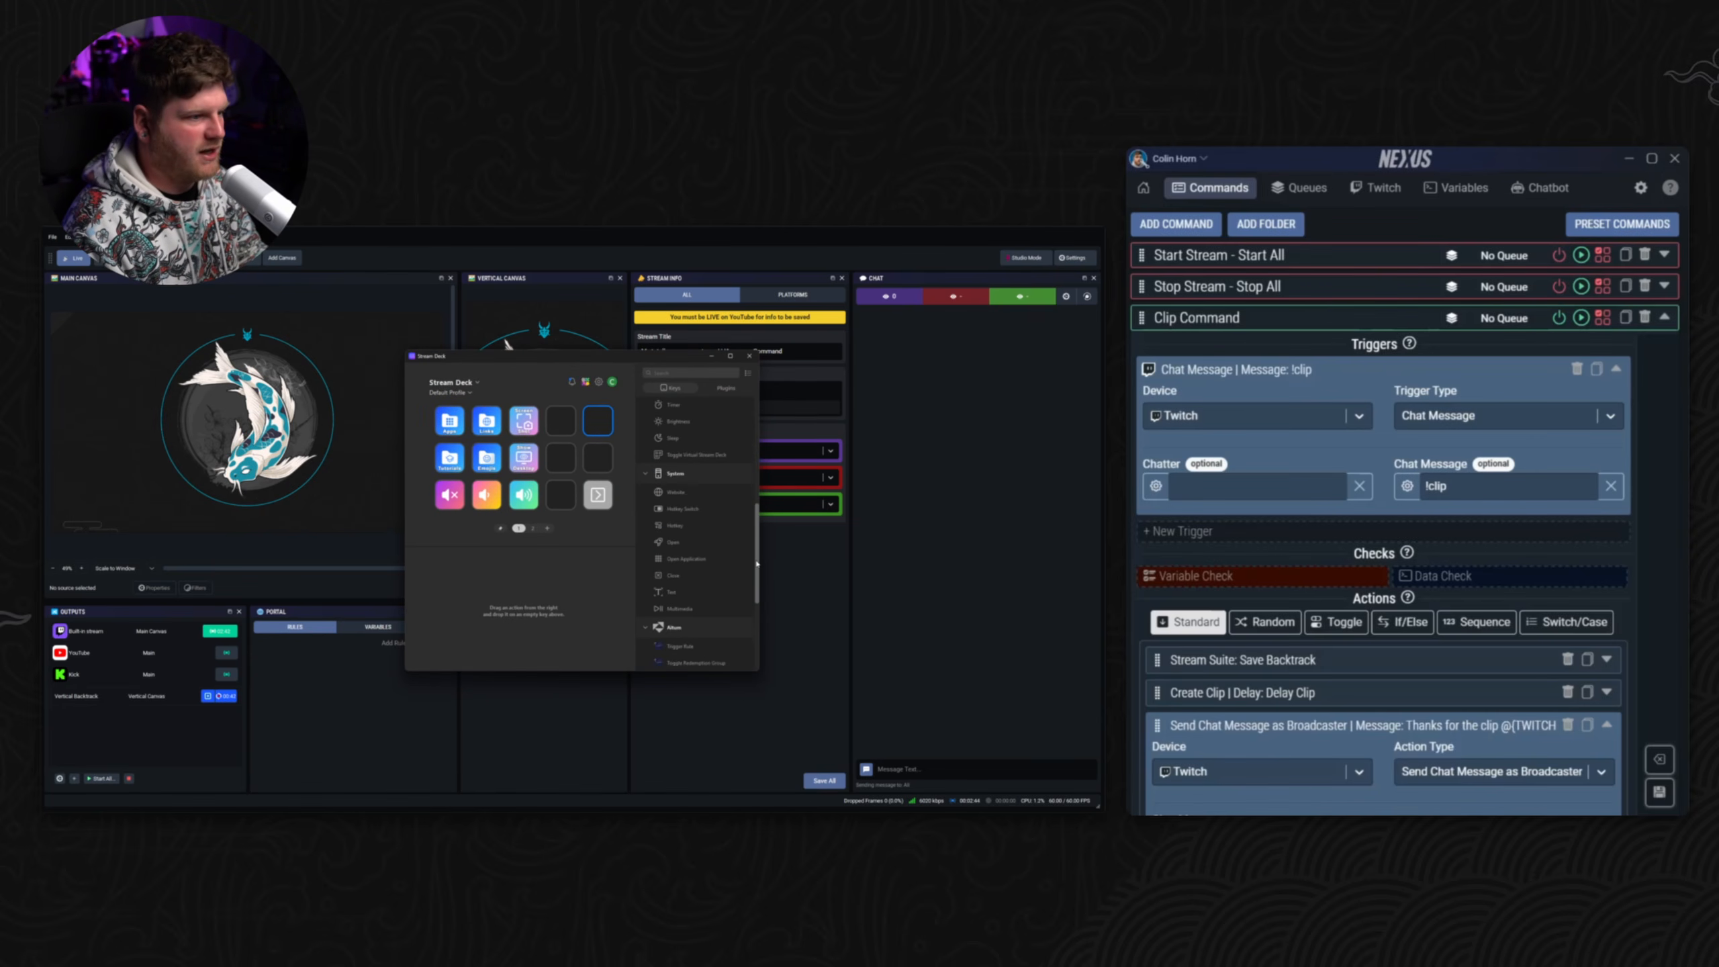
{"action": "scroll", "coordinate": [678, 568], "scroll_direction": "down", "scroll_amount": 1}
{"action": "left_click_drag", "start_coordinate": [682, 561], "coordinate": [599, 421]}
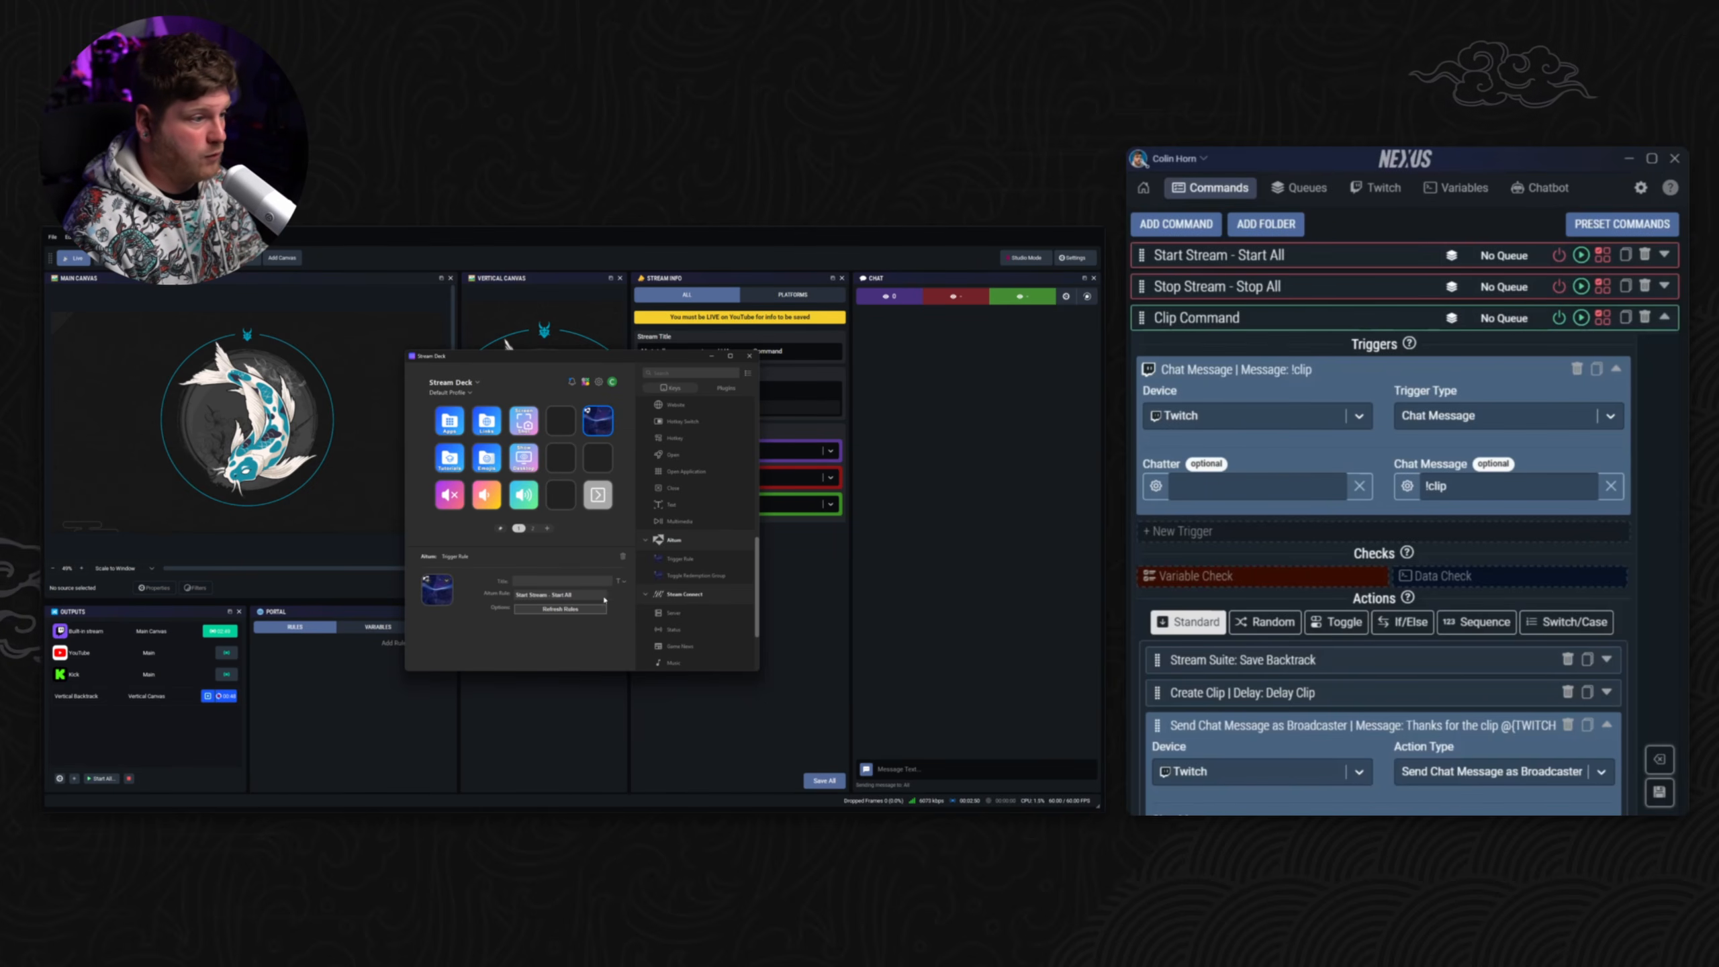
{"action": "left_click", "coordinate": [543, 595]}
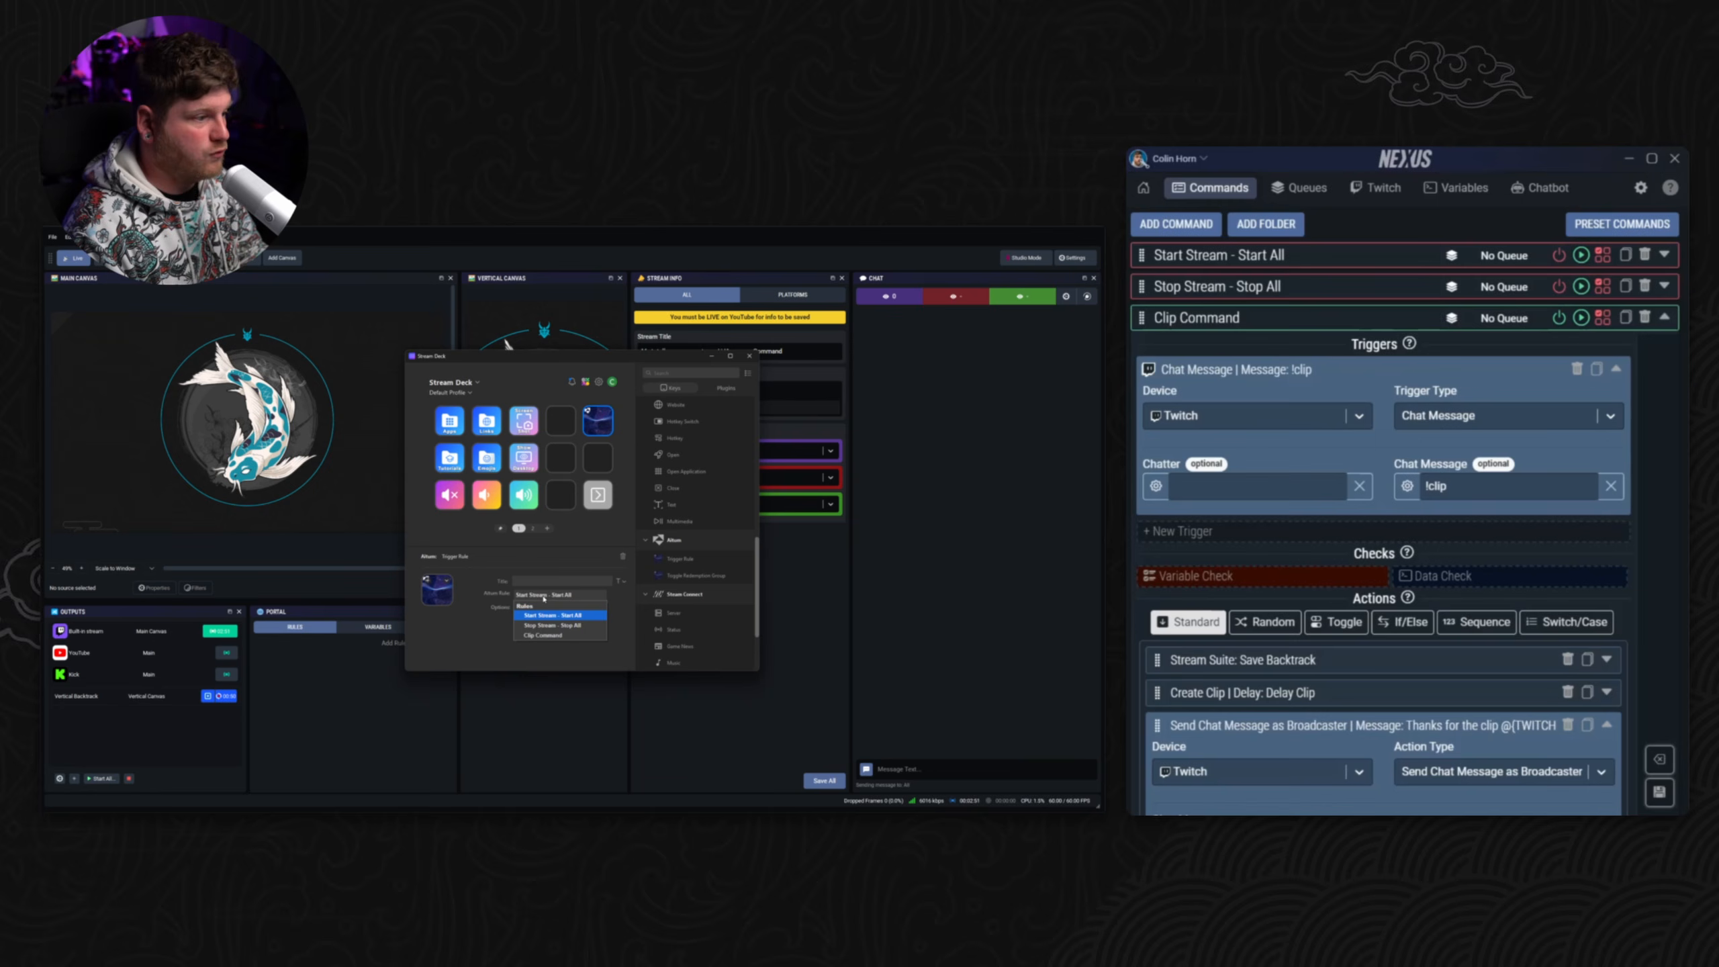
{"action": "left_click", "coordinate": [554, 635]}
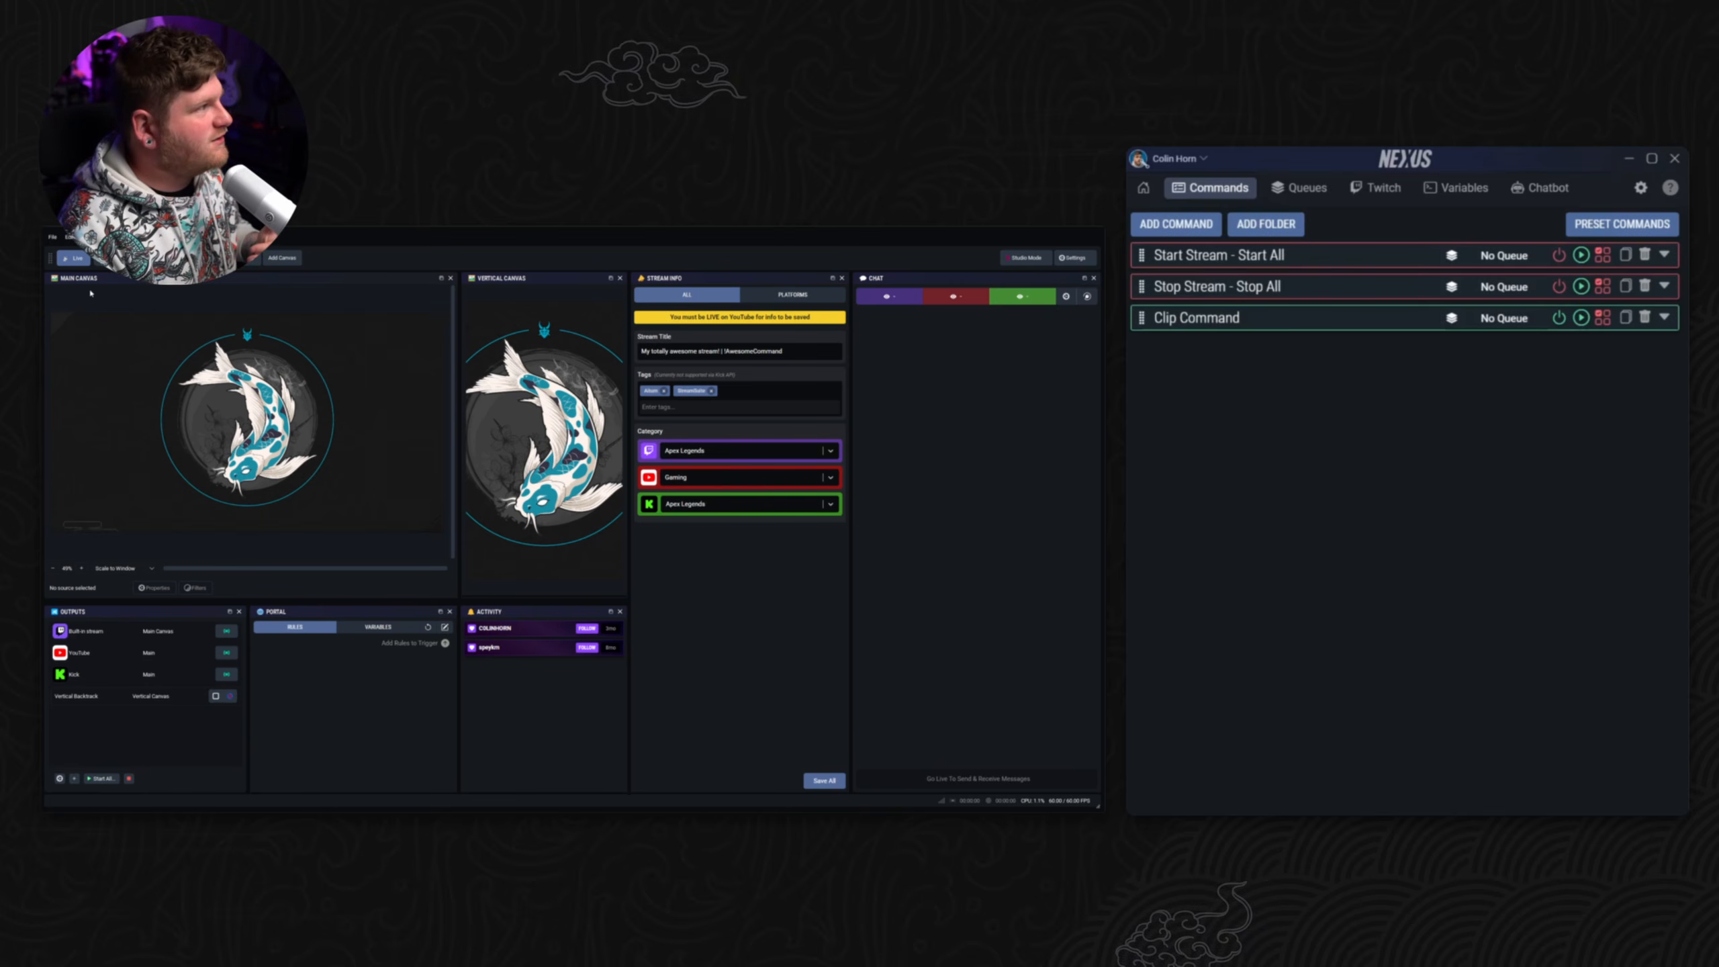
Step: Switch Stream Suite to another dock layout to examine its docks, and return to the Live layout
{"action": "left_click", "coordinate": [86, 259]}
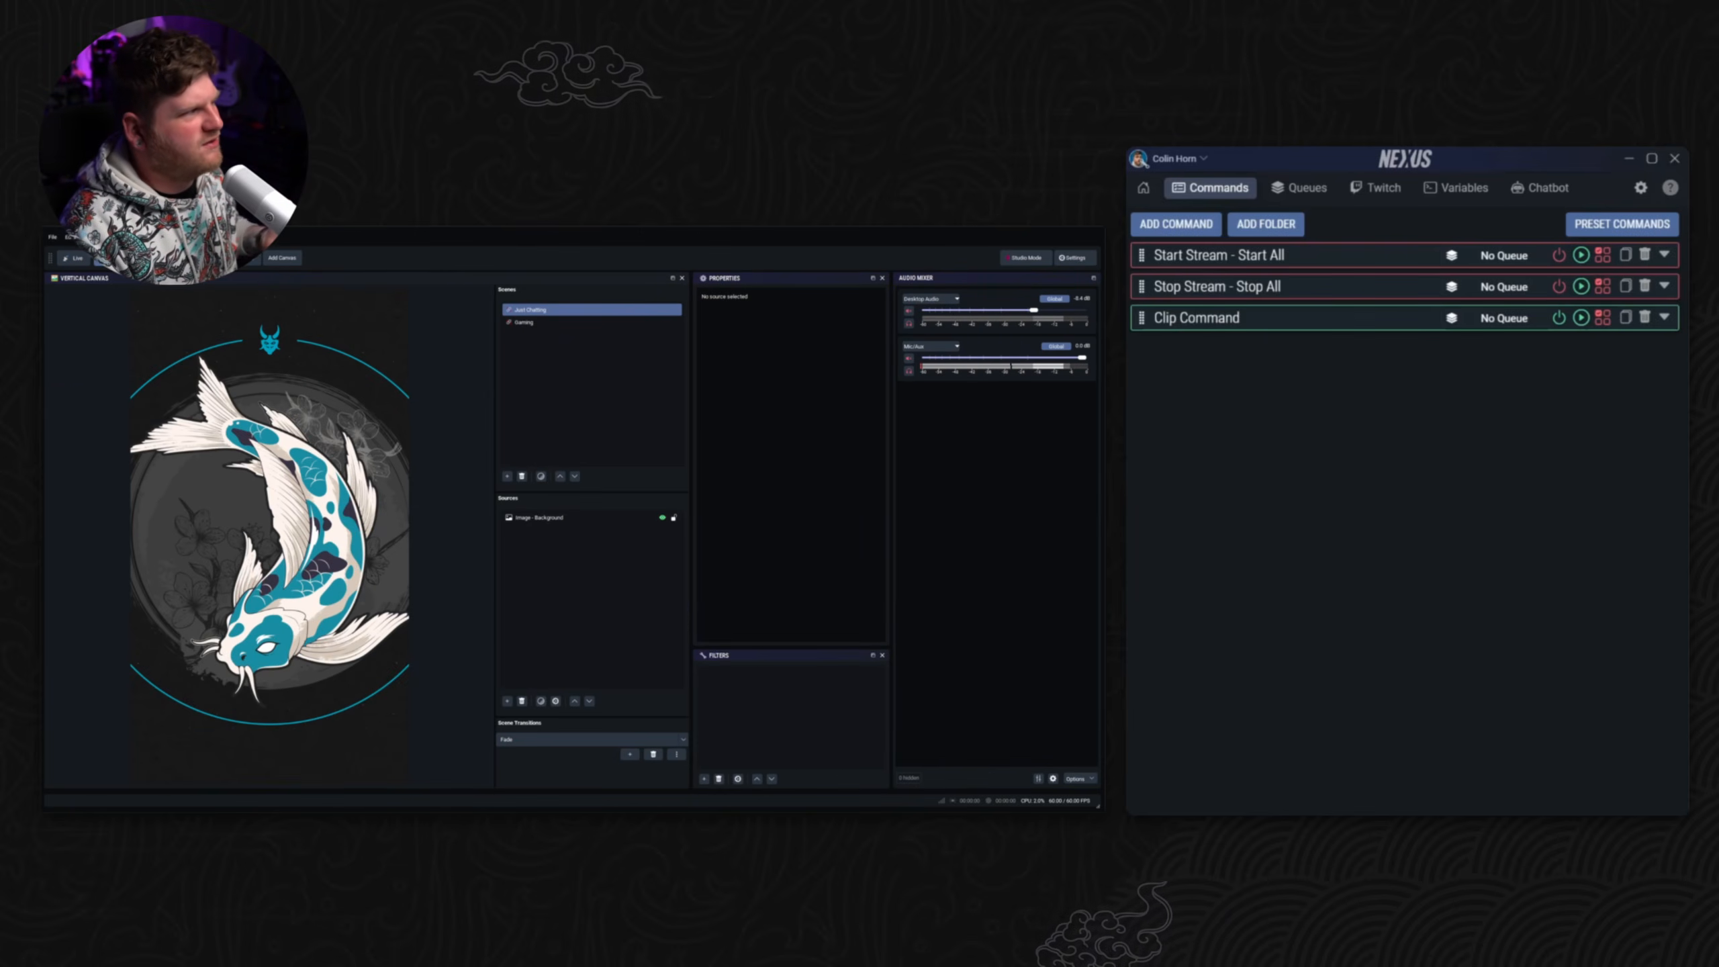
{"action": "left_click", "coordinate": [87, 258]}
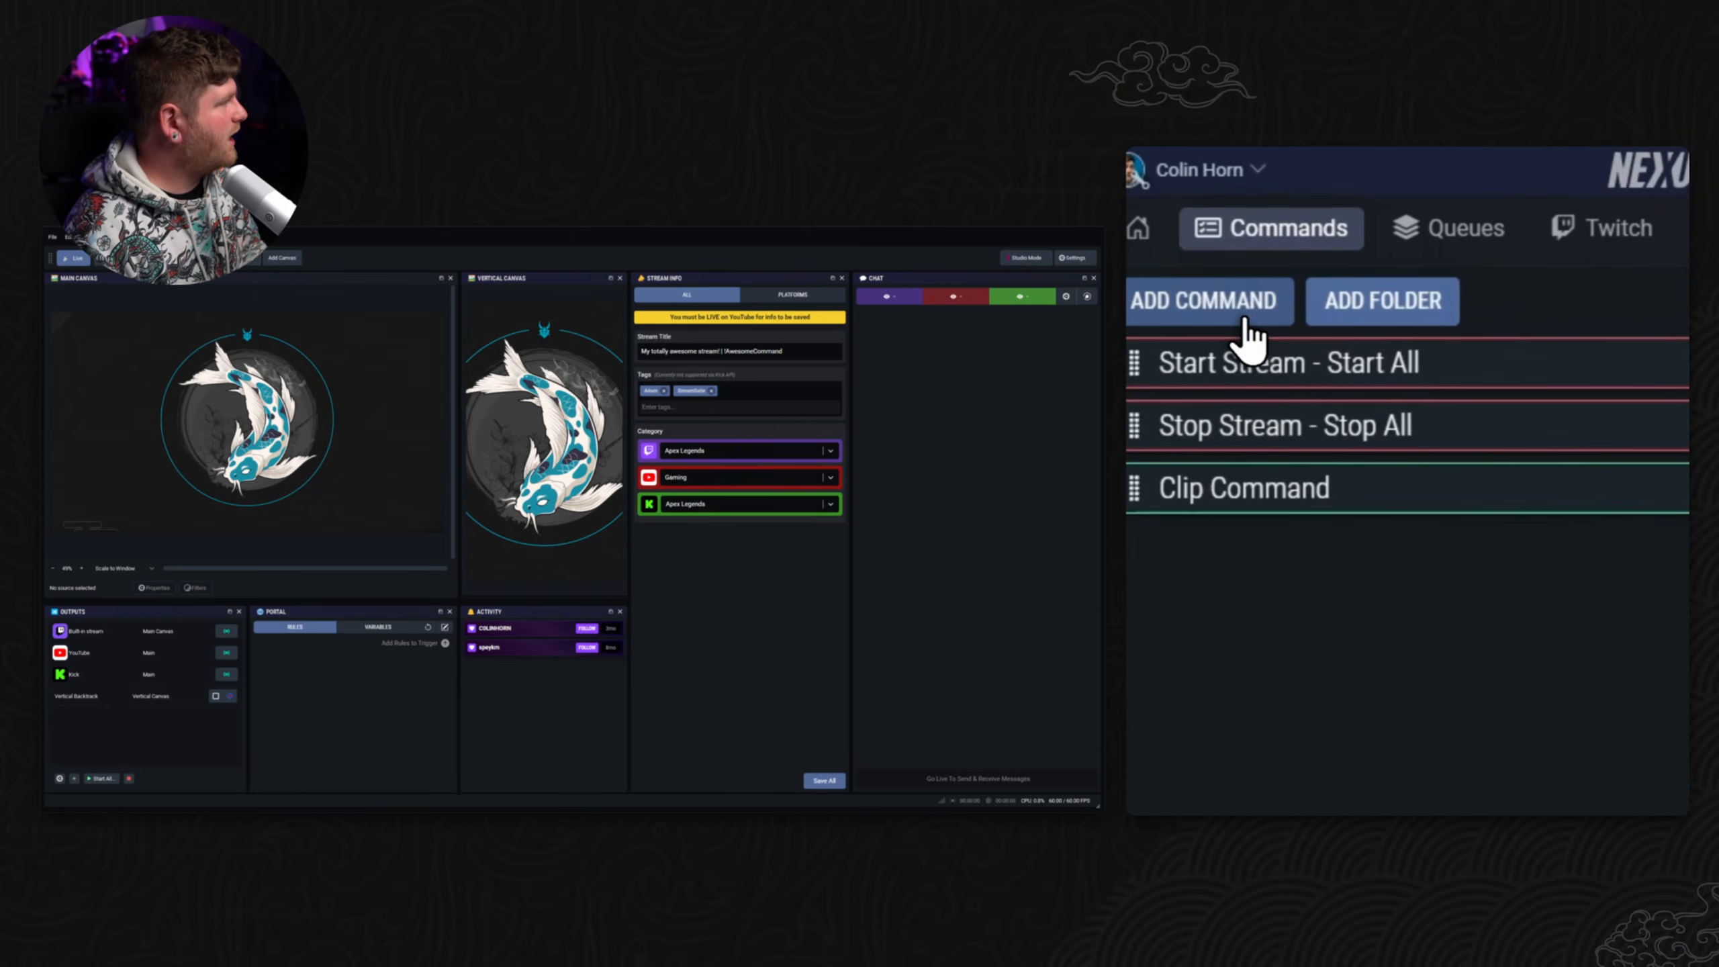
Step: Add a new command named "Command - Dock 1"
{"action": "left_click", "coordinate": [1176, 223]}
{"action": "double_click", "coordinate": [1348, 453]}
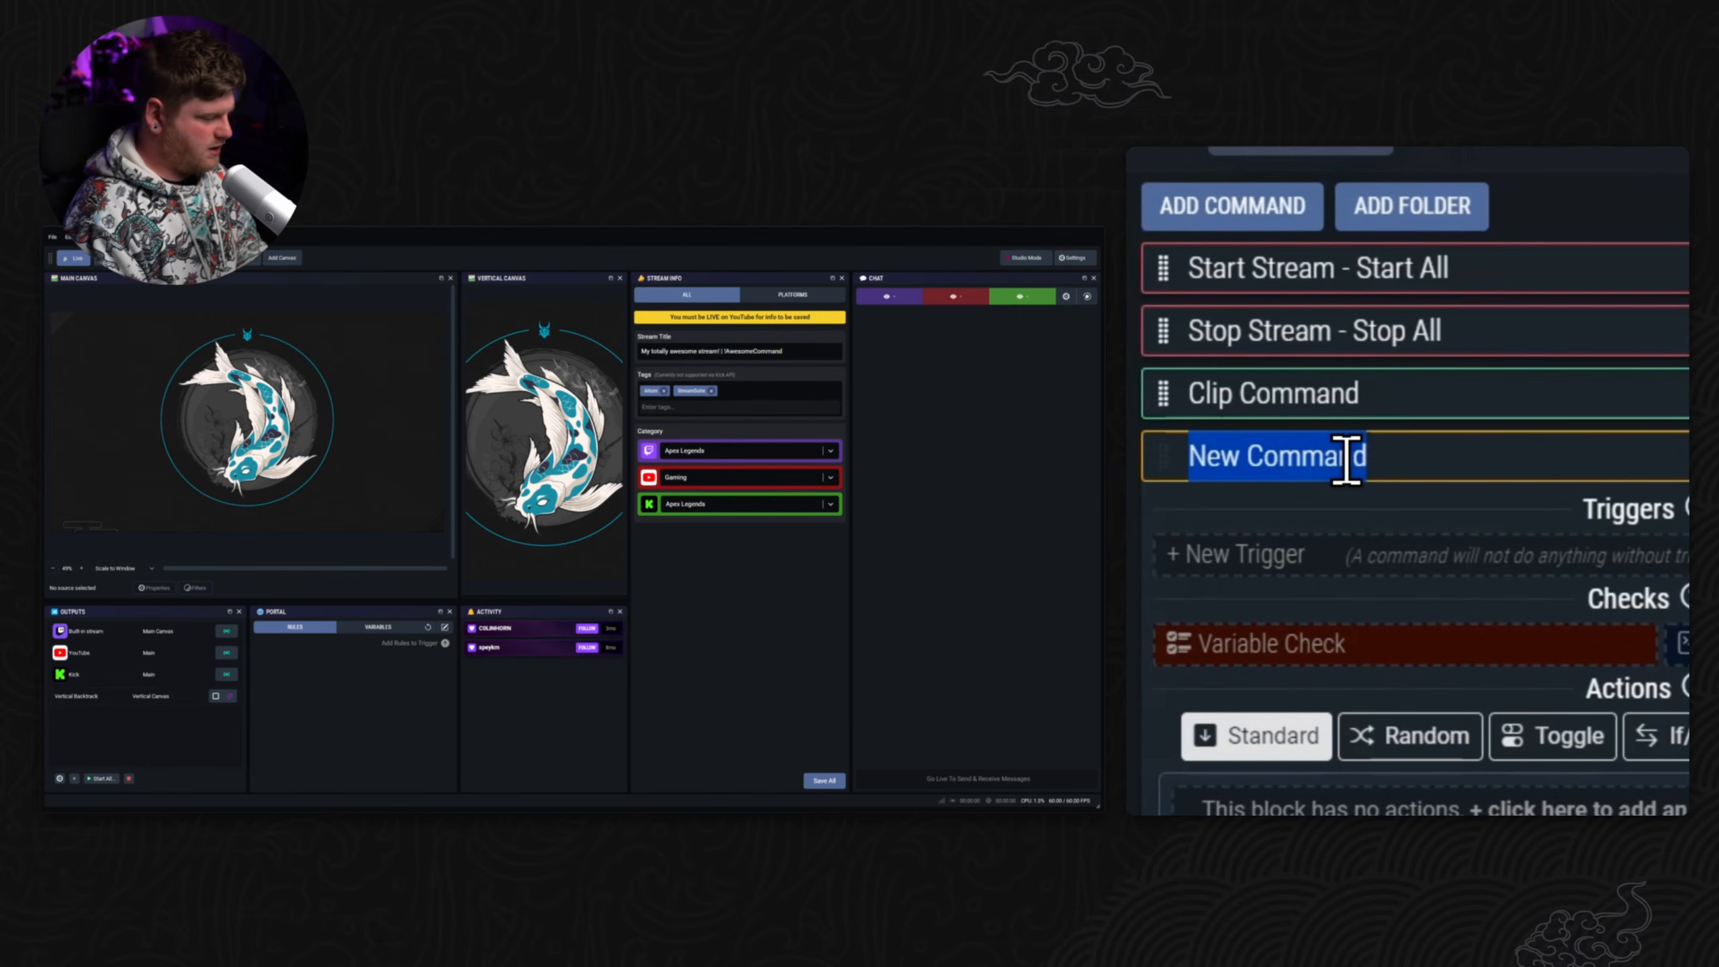
{"action": "type", "text": "Command -"}
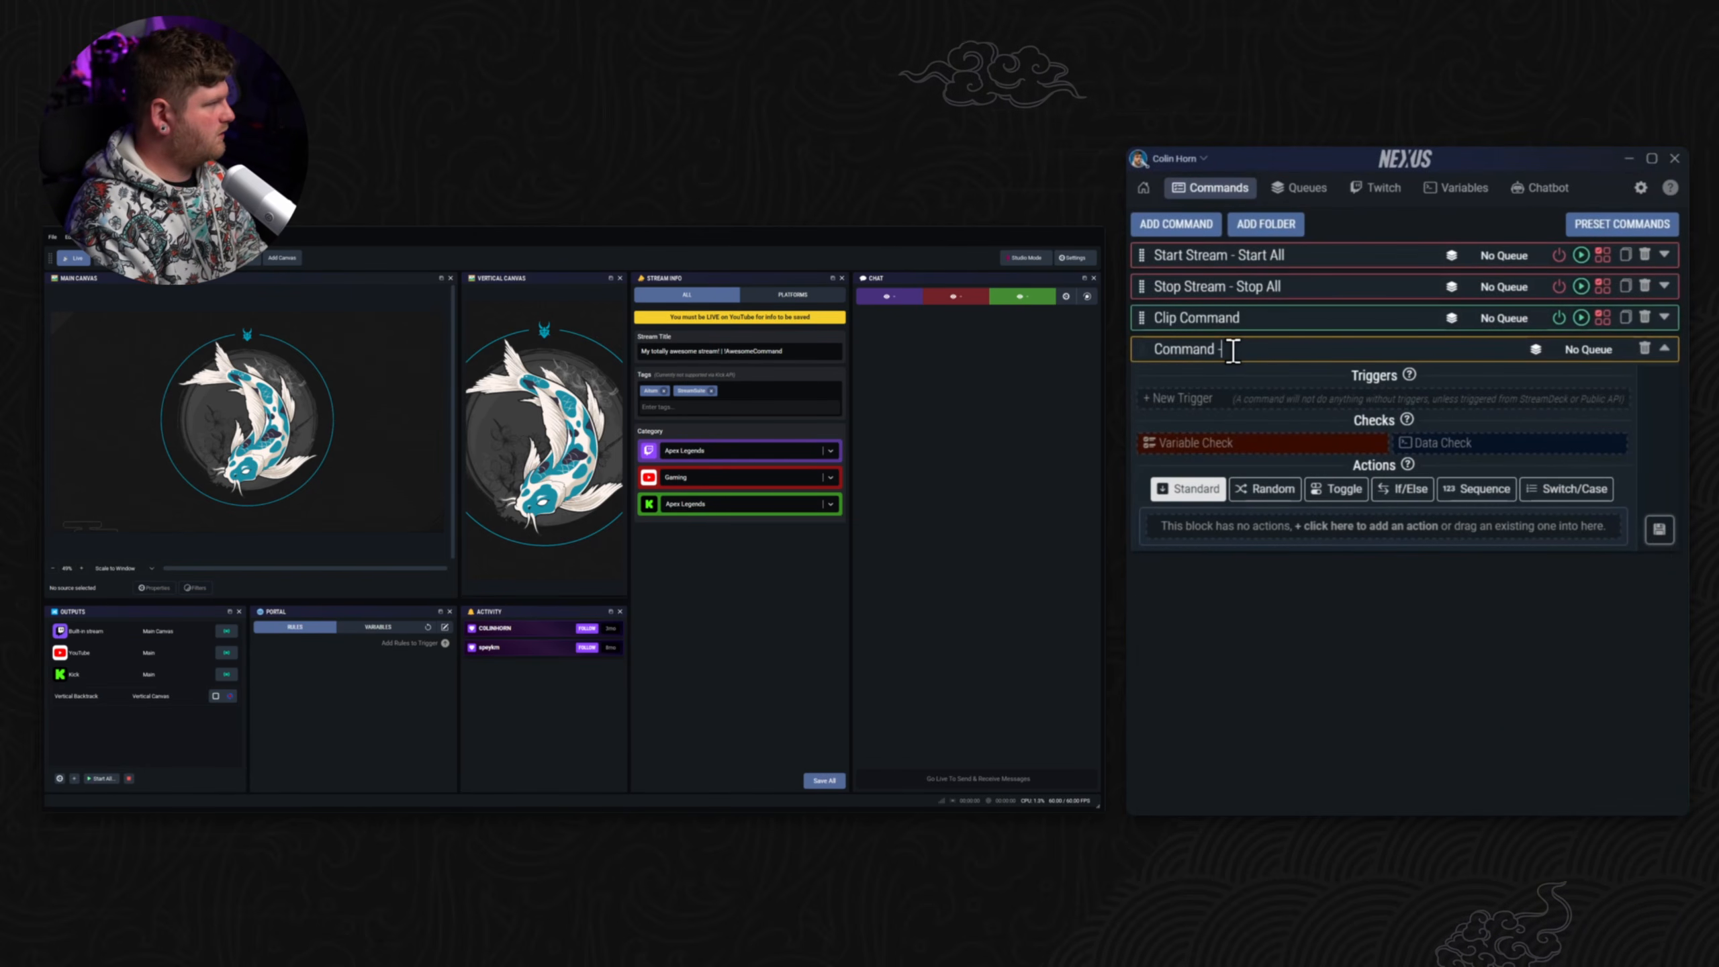
{"action": "type", "text": " Clock 1"}
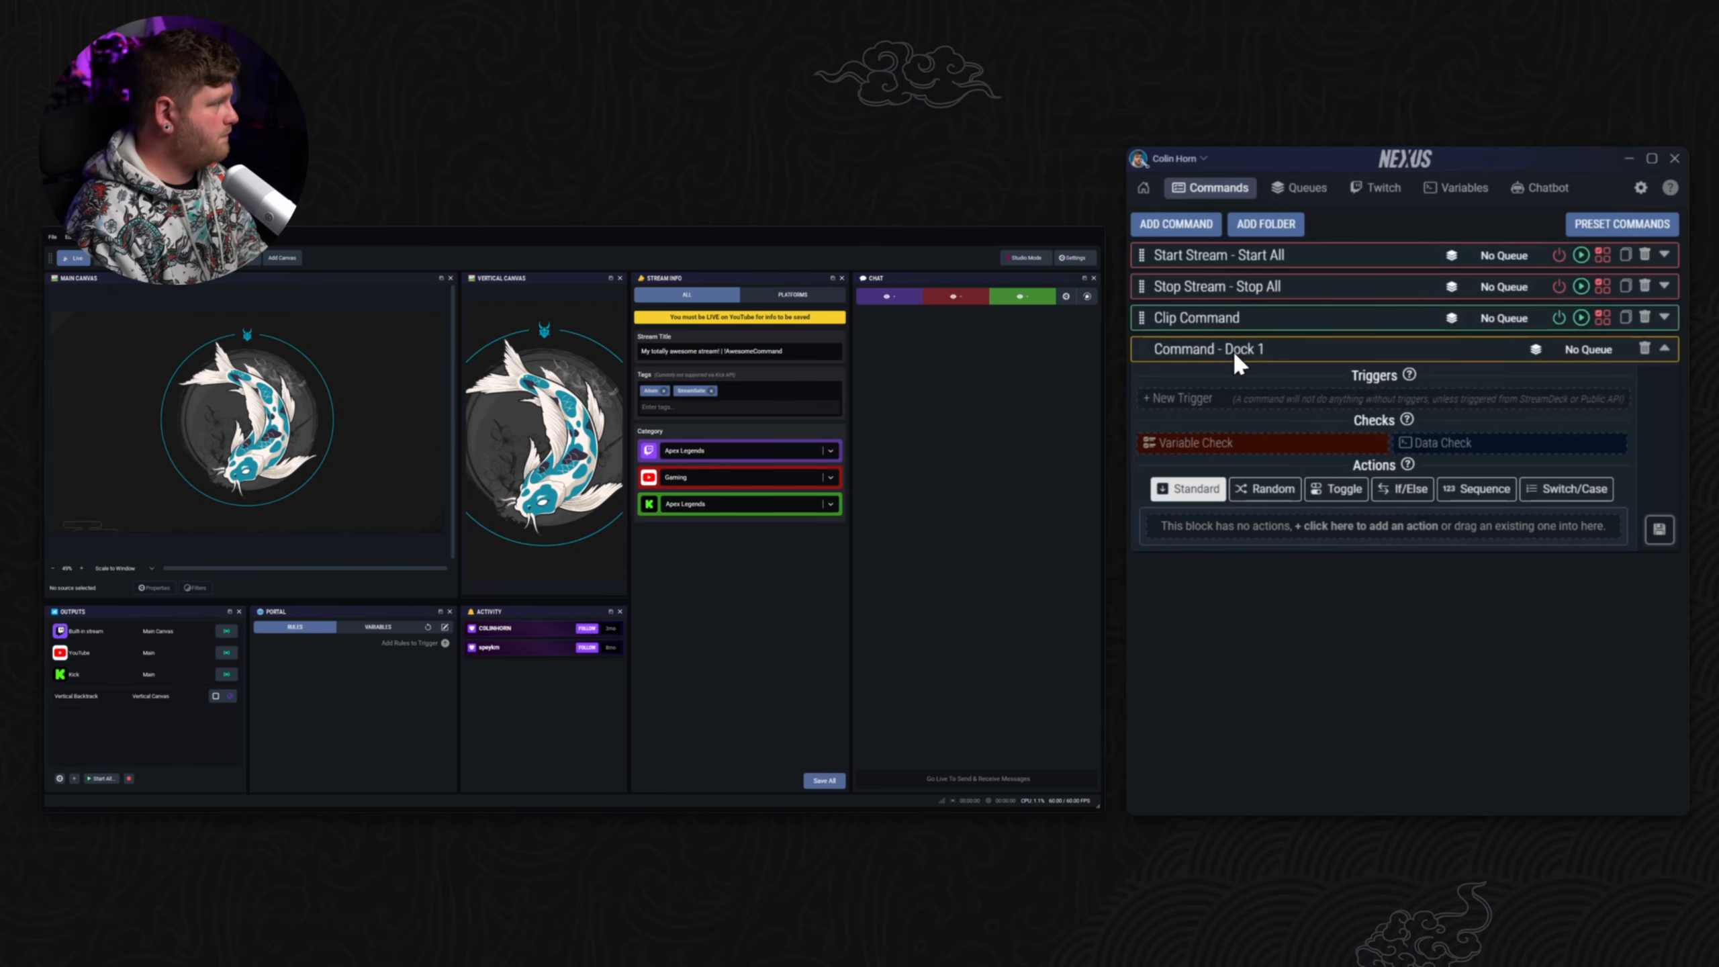
Step: Add a Twitch Chat Message trigger to Command - Dock 1 with the chat message !dock1
{"action": "left_click", "coordinate": [1357, 478]}
{"action": "left_click", "coordinate": [1347, 557]}
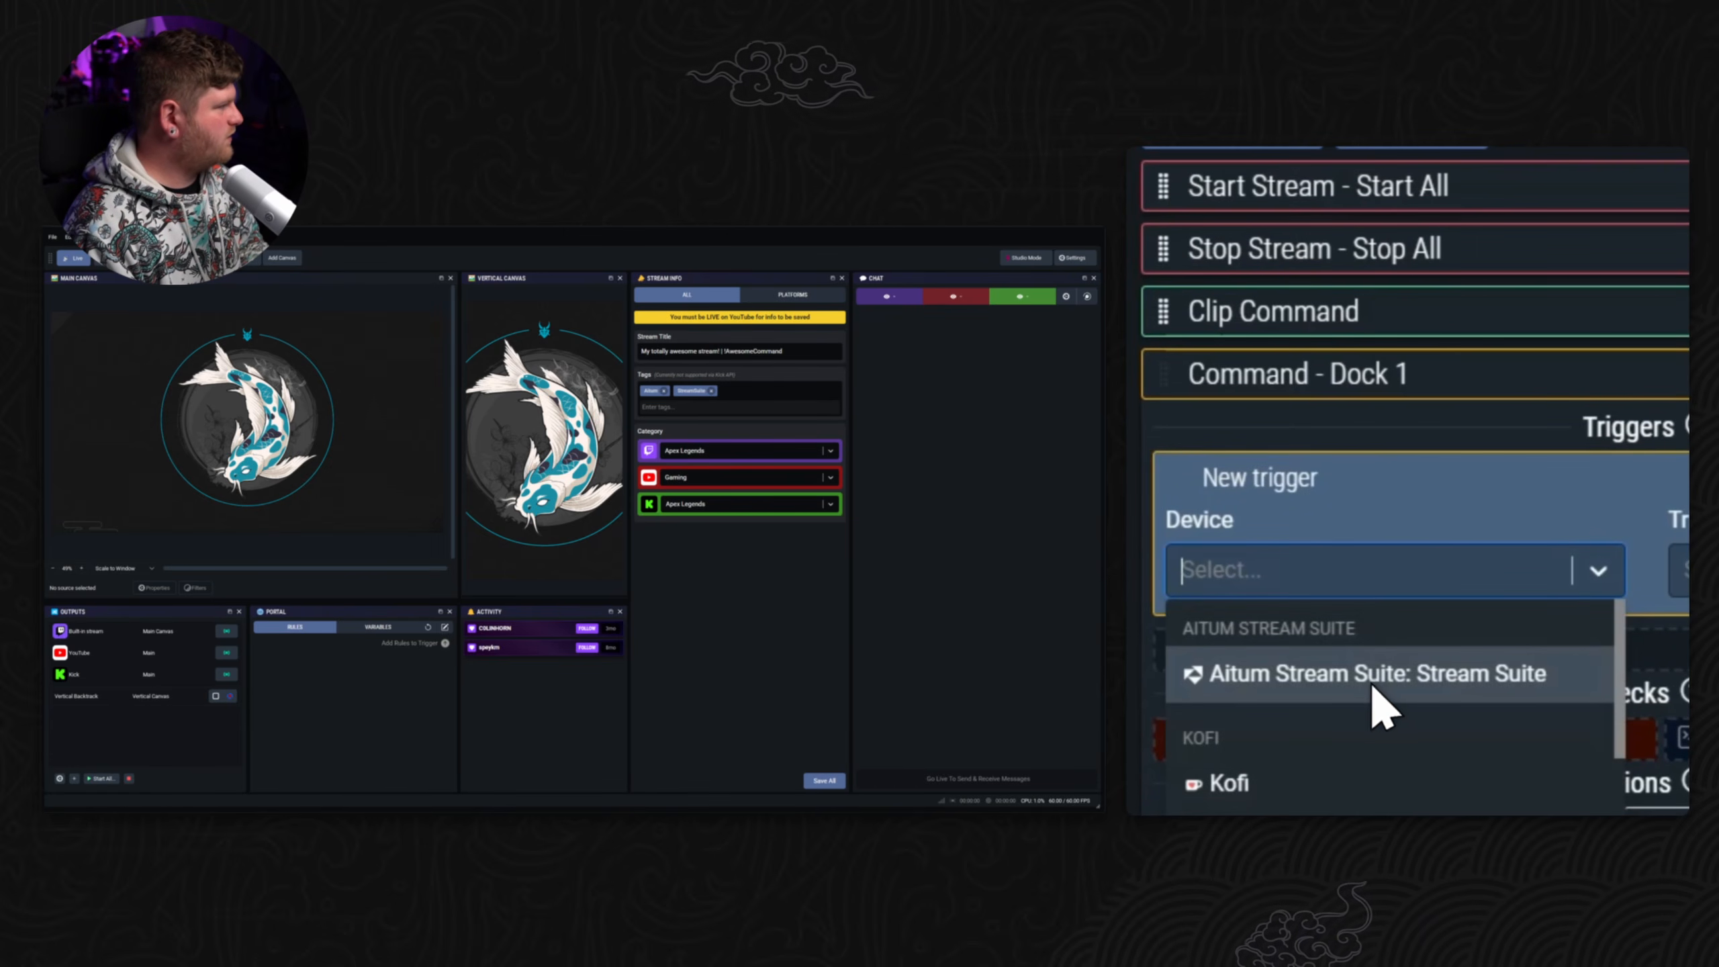
{"action": "scroll", "coordinate": [1372, 687], "scroll_direction": "down", "scroll_amount": 3}
{"action": "left_click", "coordinate": [1352, 673]}
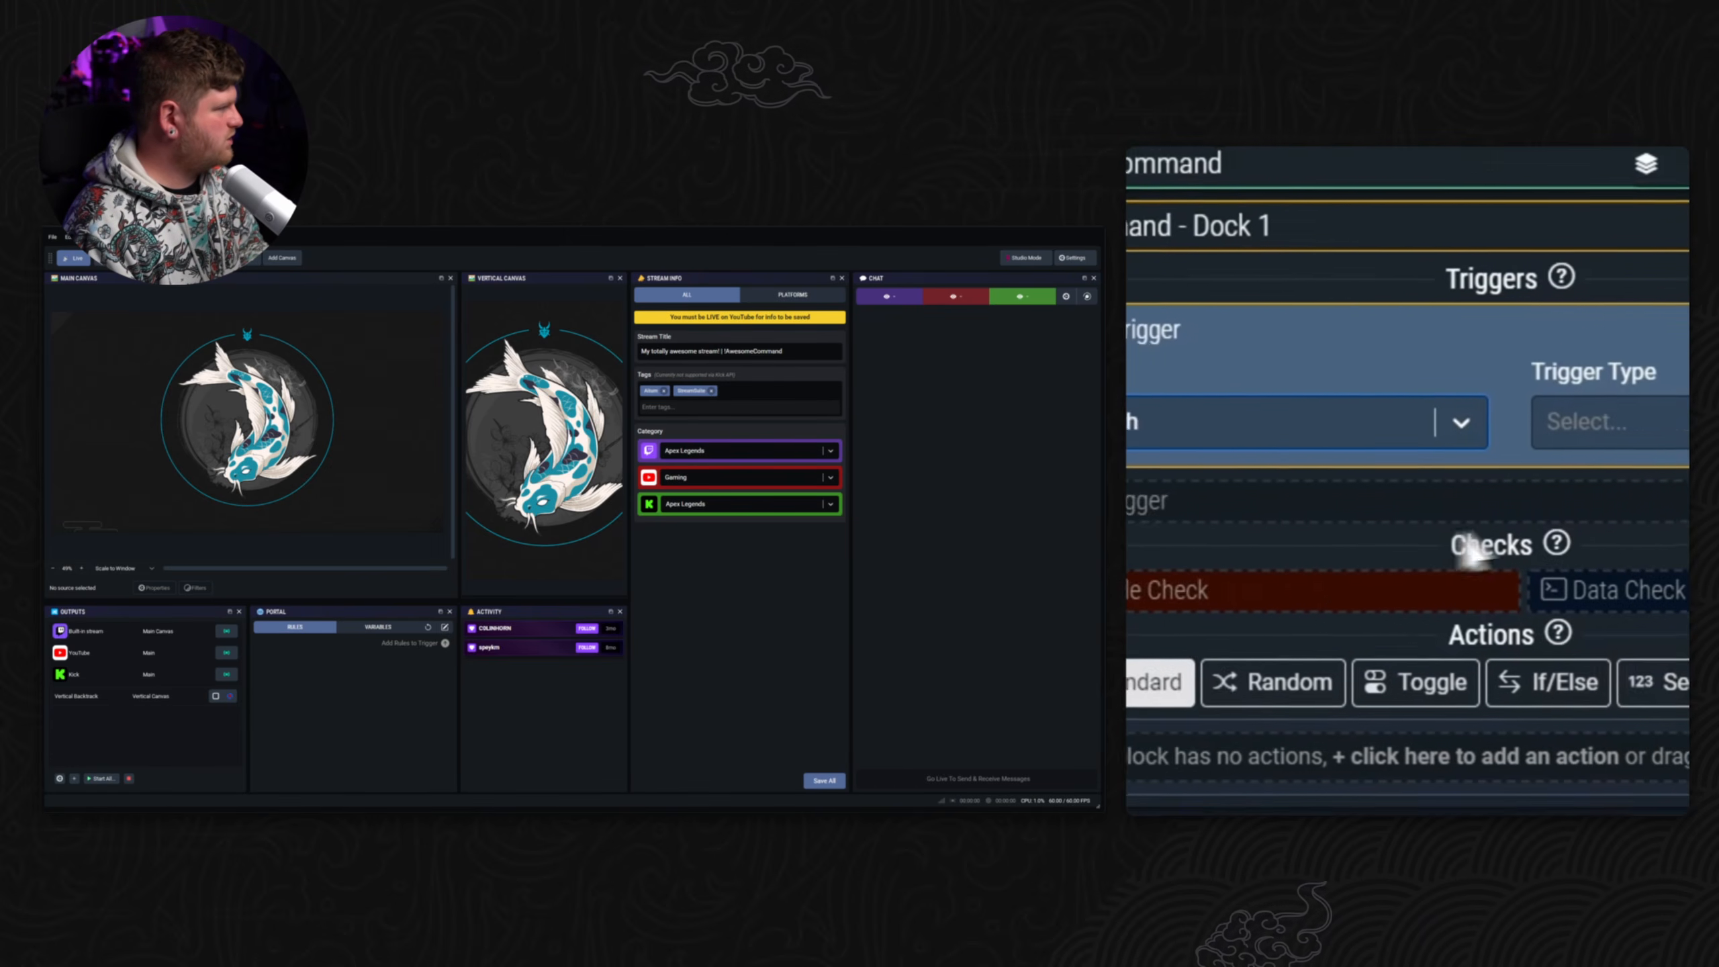
{"action": "left_click", "coordinate": [1430, 467]}
{"action": "type", "text": "chat"}
{"action": "left_click", "coordinate": [1397, 529]}
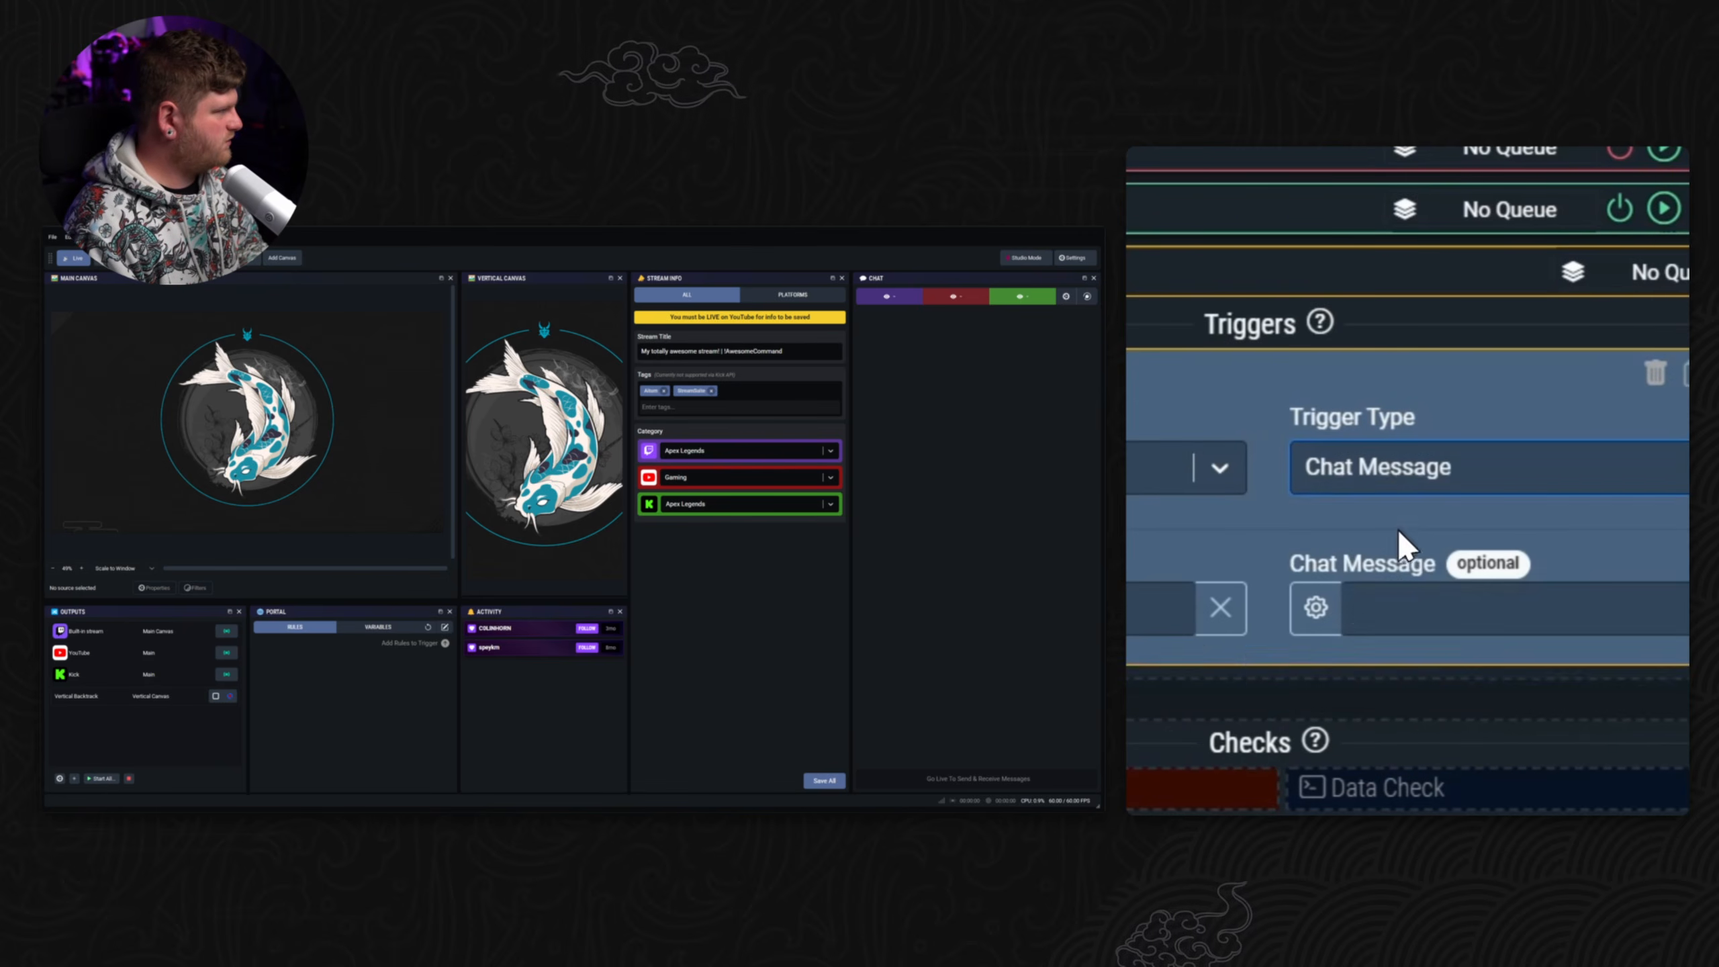
{"action": "left_click", "coordinate": [1420, 599]}
{"action": "type", "text": "!dock1"}
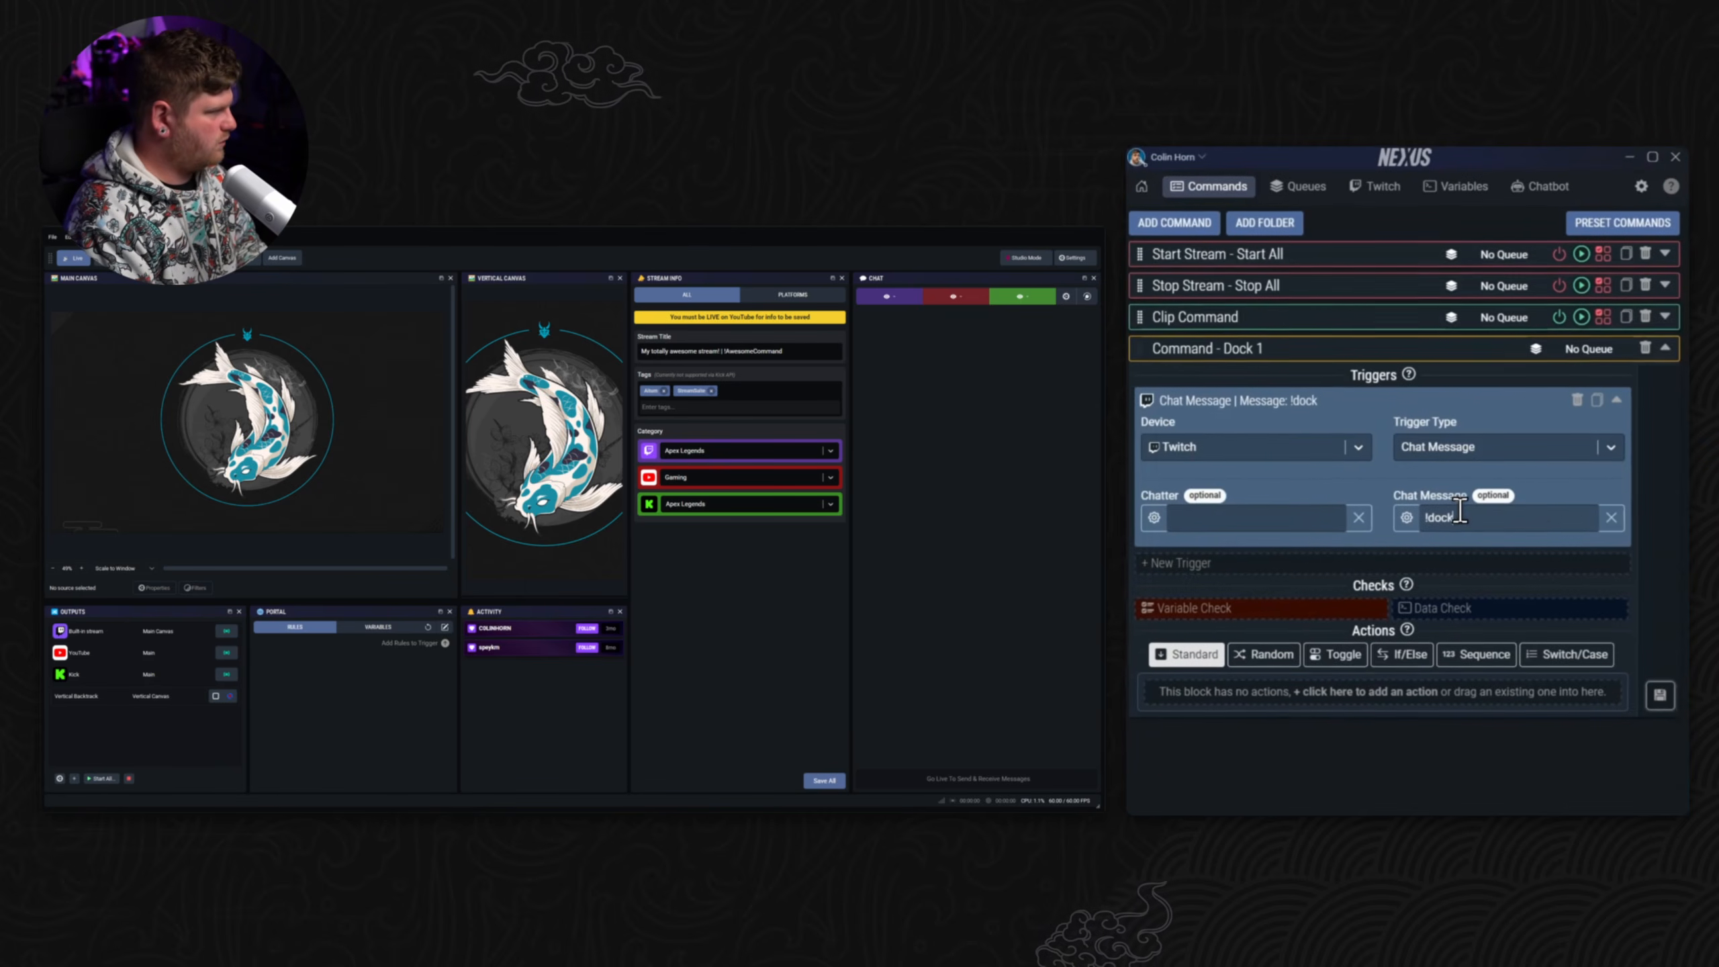
Step: Add an Aitum Stream Suite action of type Switch Dock Layout to Command - Dock 1
{"action": "left_click", "coordinate": [1476, 691]}
{"action": "left_click", "coordinate": [1273, 736]}
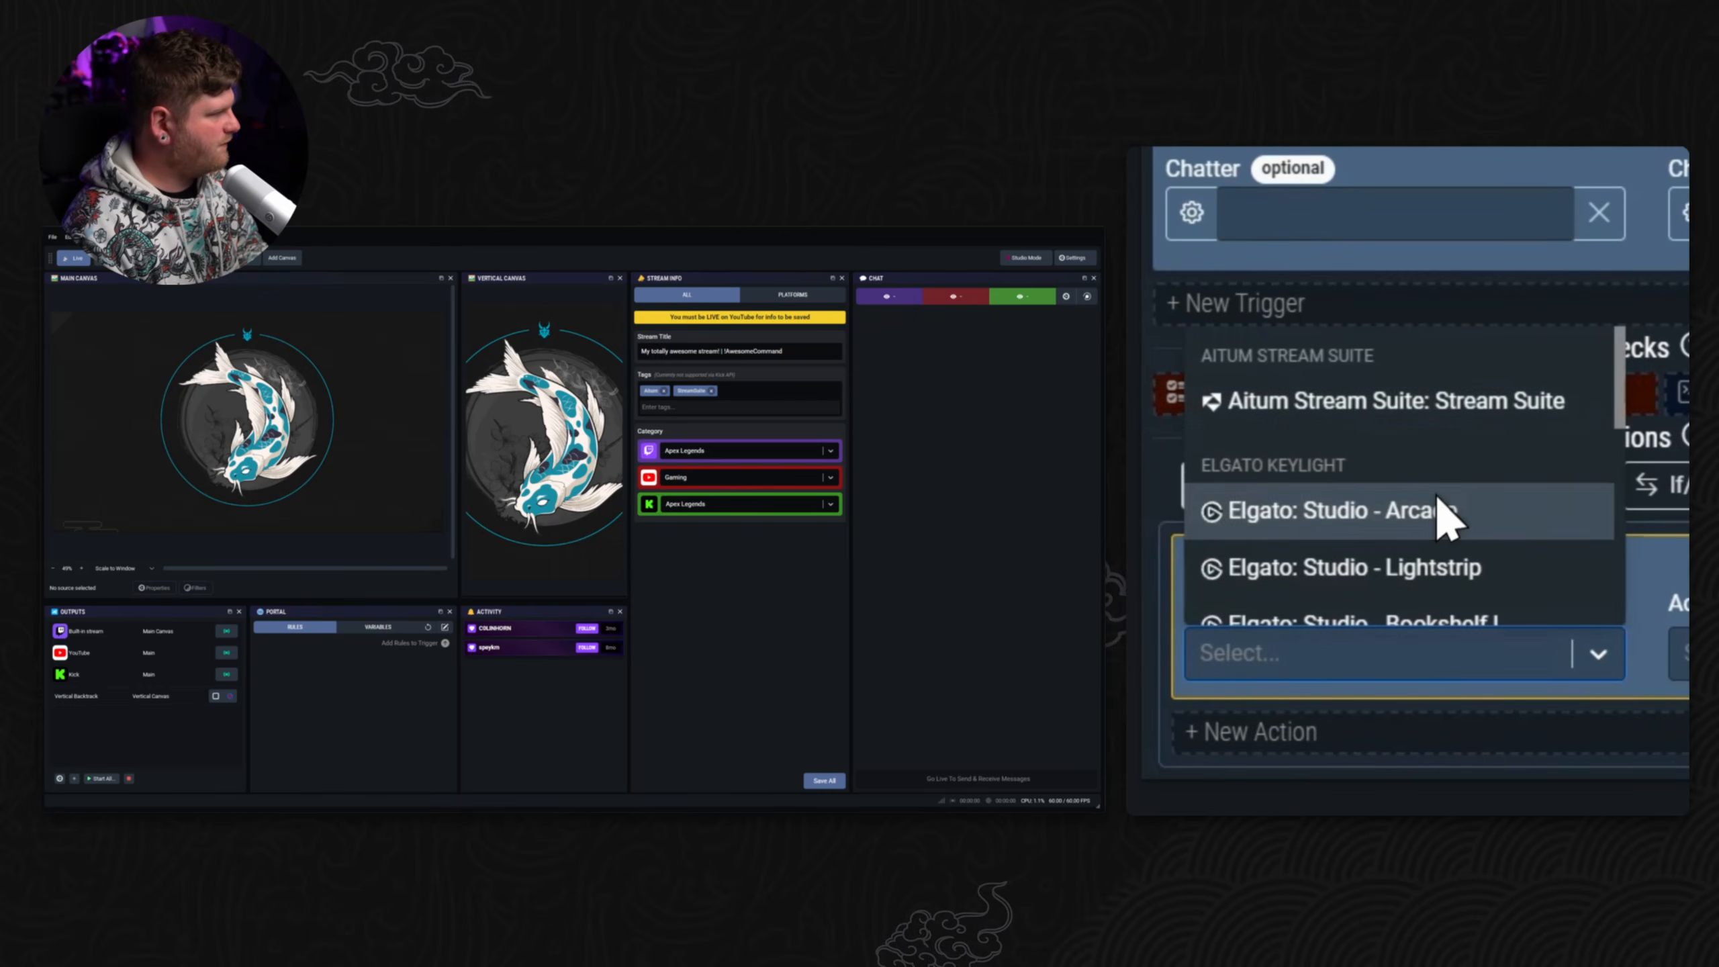
{"action": "left_click", "coordinate": [1286, 610]}
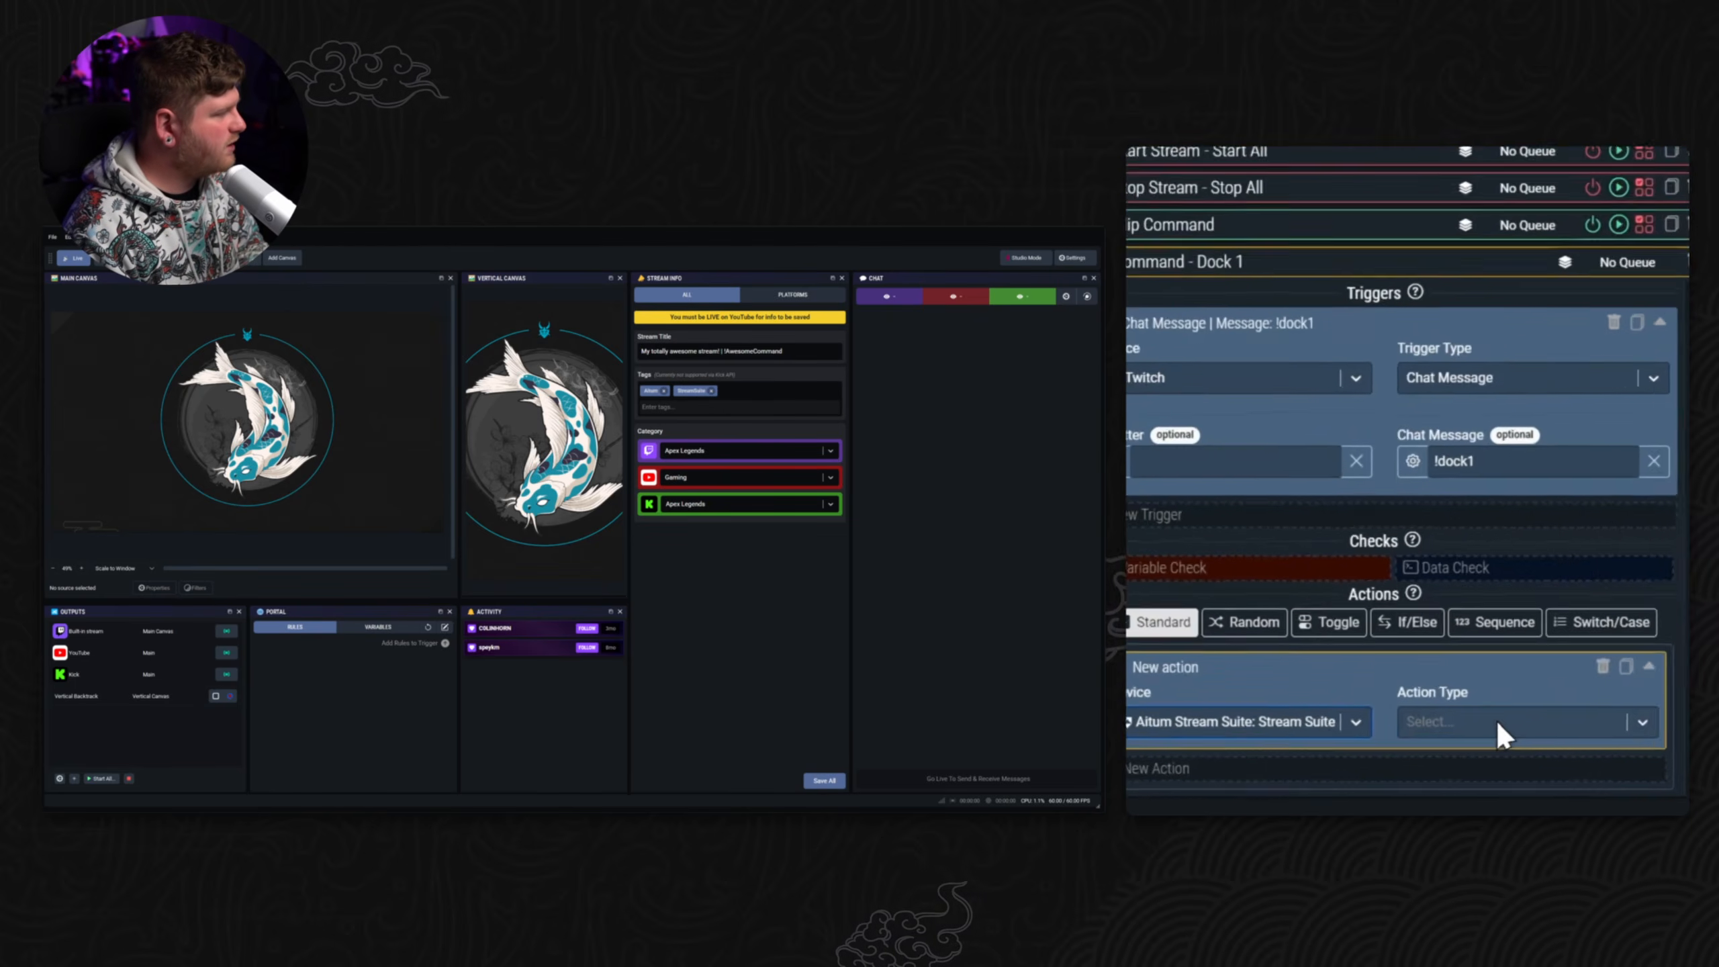
{"action": "left_click", "coordinate": [1496, 719]}
{"action": "scroll", "coordinate": [1530, 656], "scroll_direction": "down", "scroll_amount": 5}
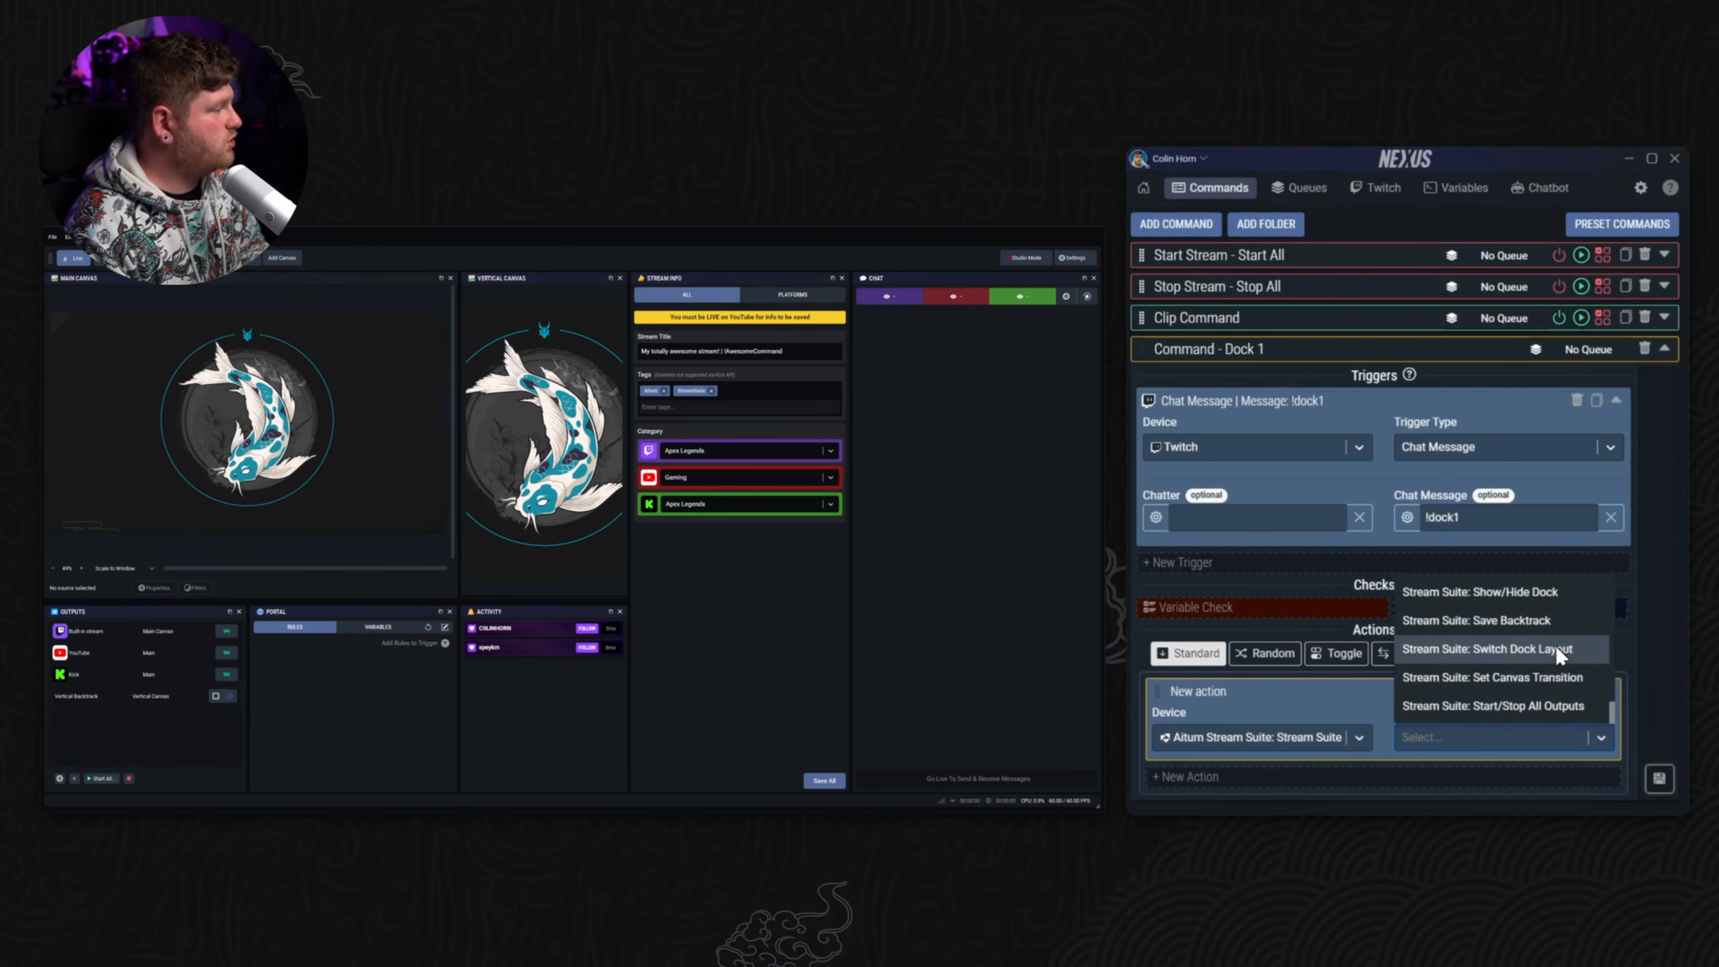
{"action": "left_click", "coordinate": [1556, 645]}
Step: Set the Switch Dock Layout action in Command - Dock 1 to the Live layout, save the command and collapse it
{"action": "scroll", "coordinate": [1628, 634], "scroll_direction": "down", "scroll_amount": 2}
{"action": "left_click", "coordinate": [1268, 674]}
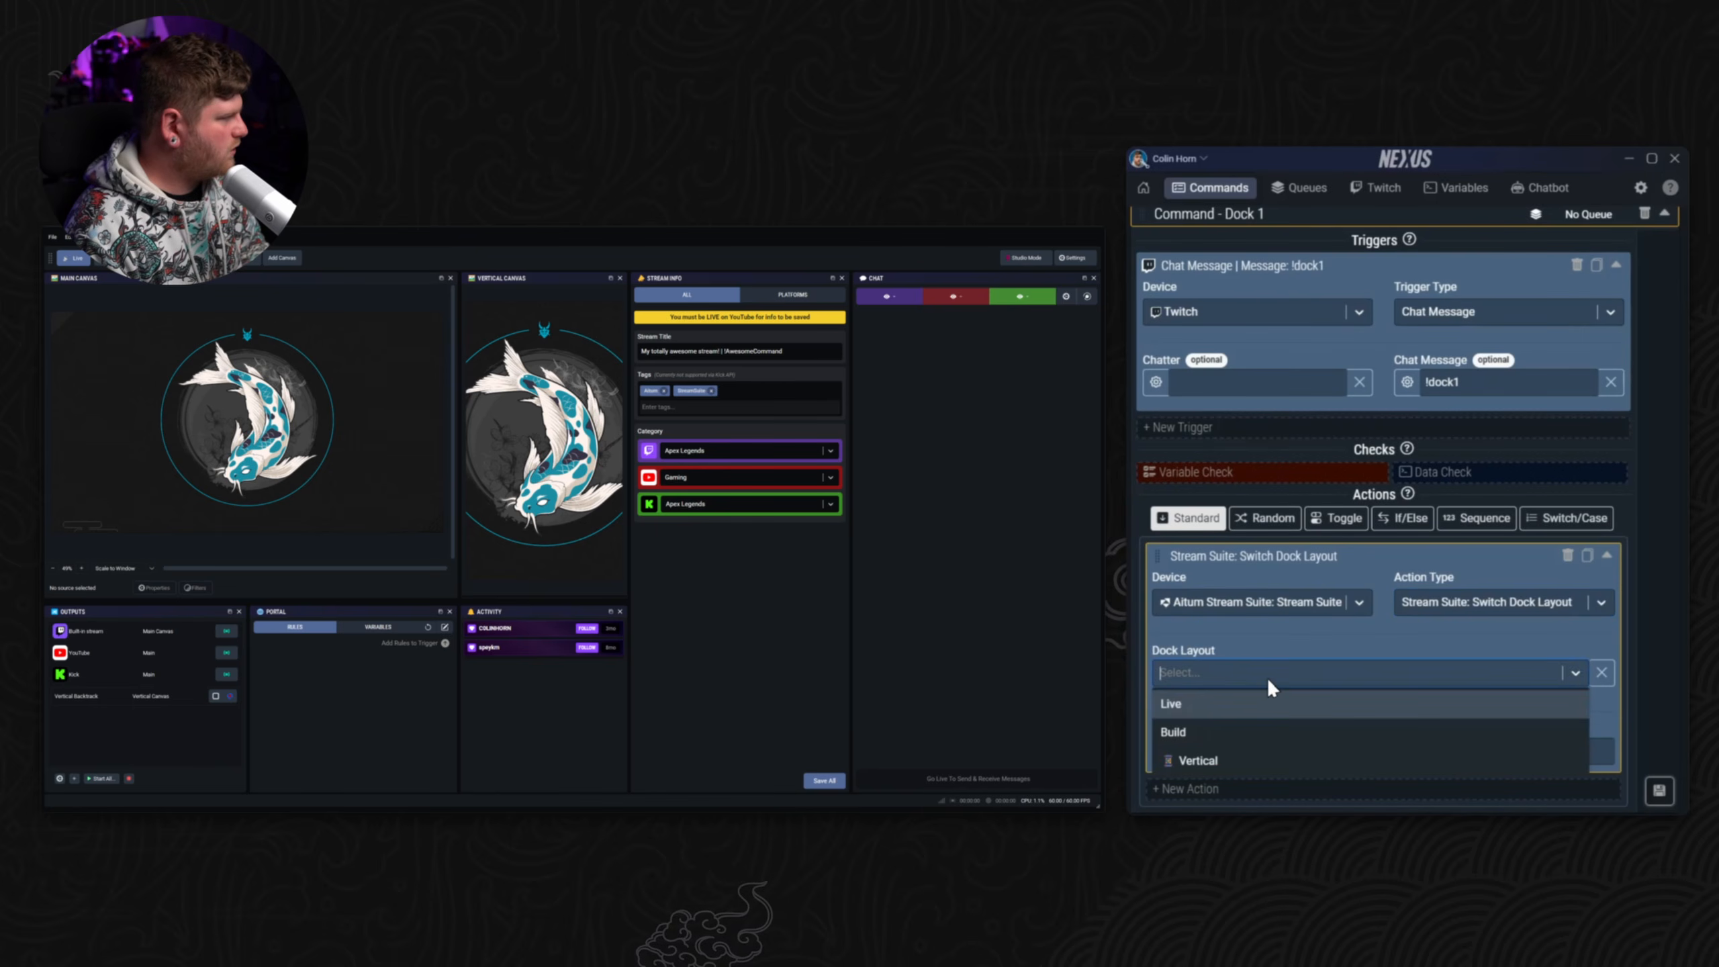
{"action": "left_click", "coordinate": [1247, 708]}
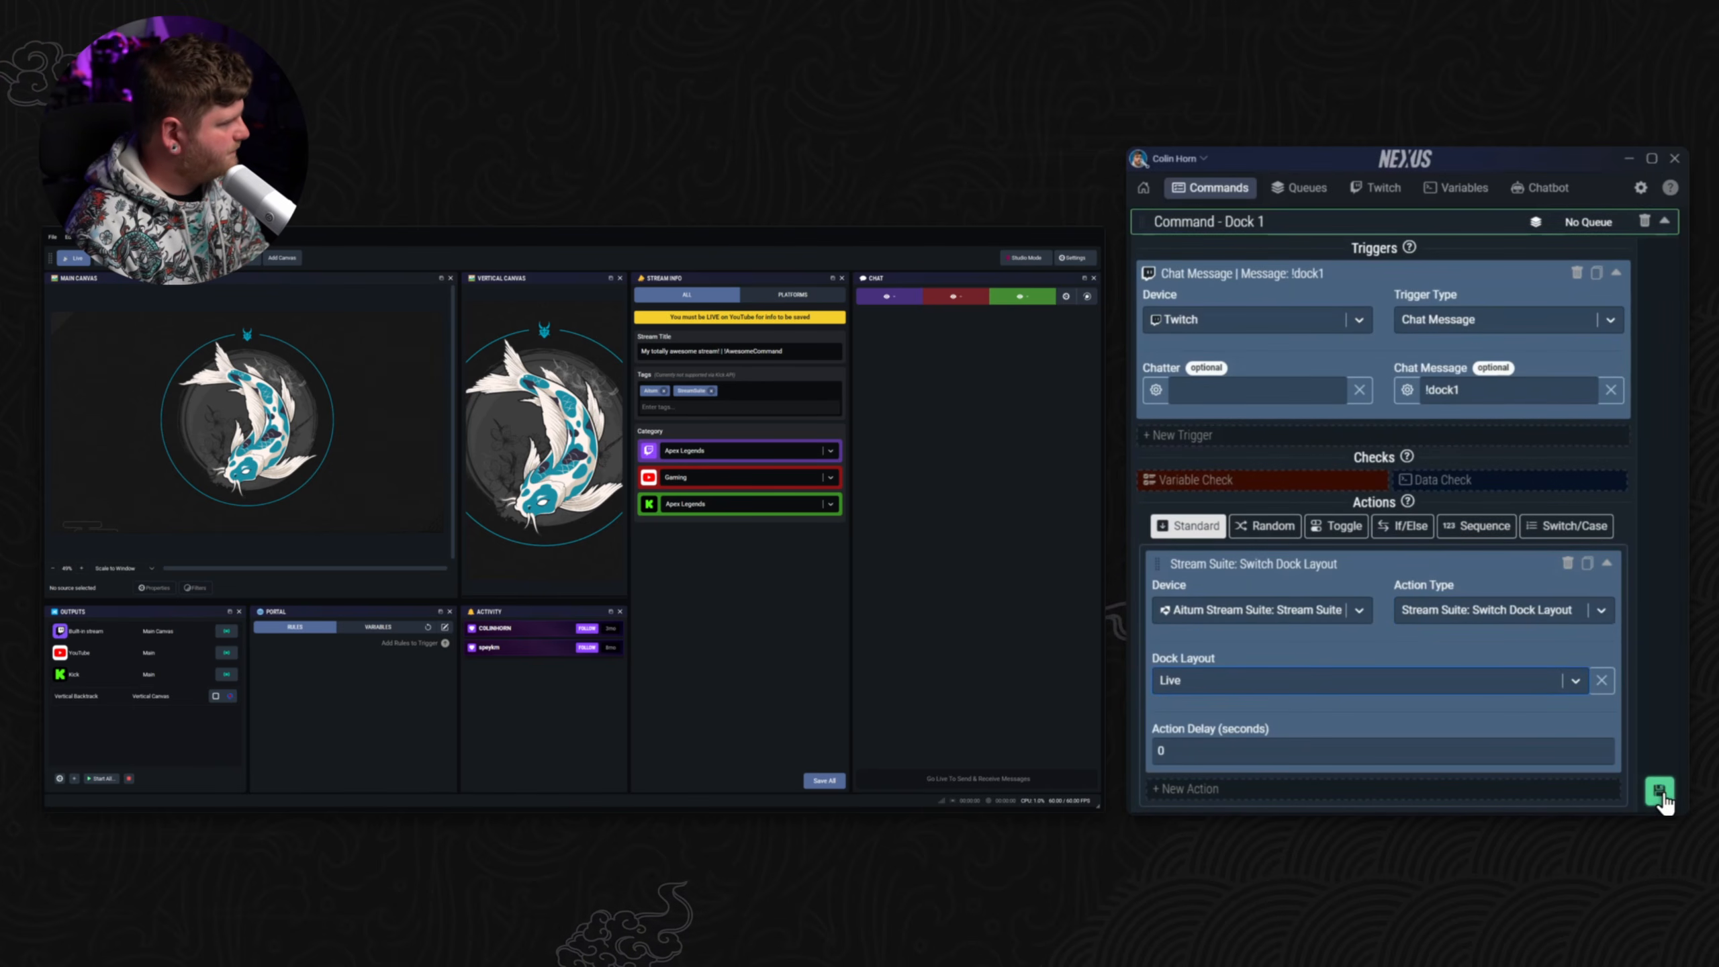
{"action": "scroll", "coordinate": [1656, 505], "scroll_direction": "up", "scroll_amount": 3}
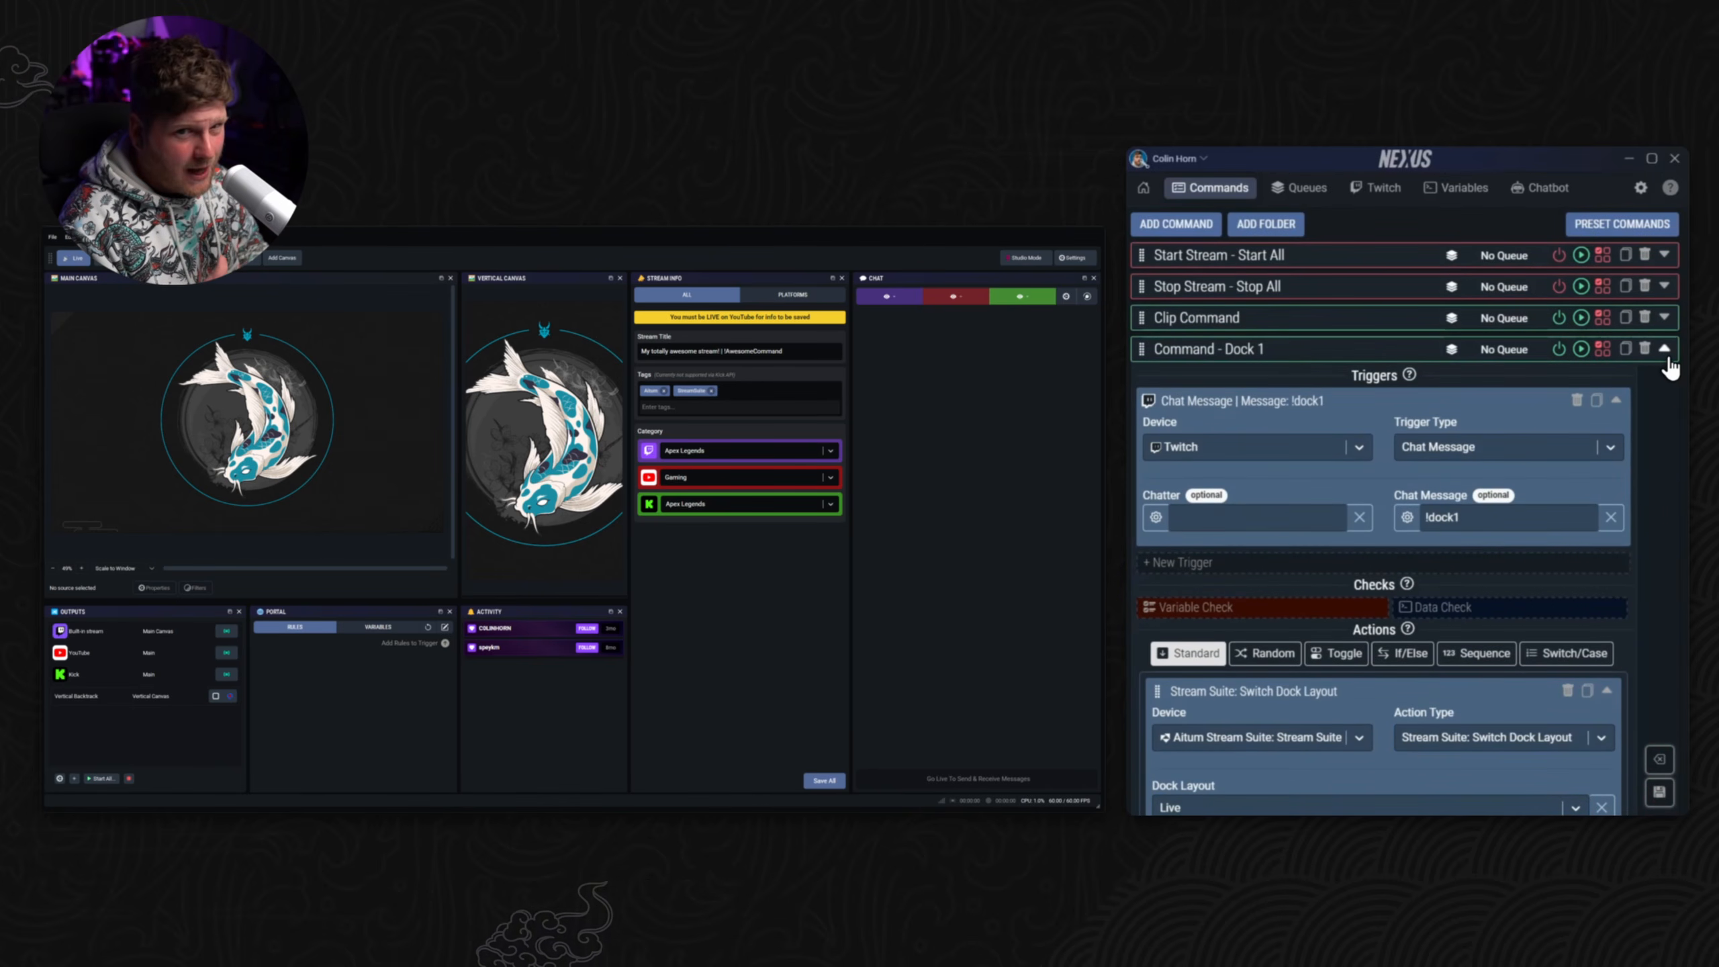
{"action": "left_click", "coordinate": [1666, 358]}
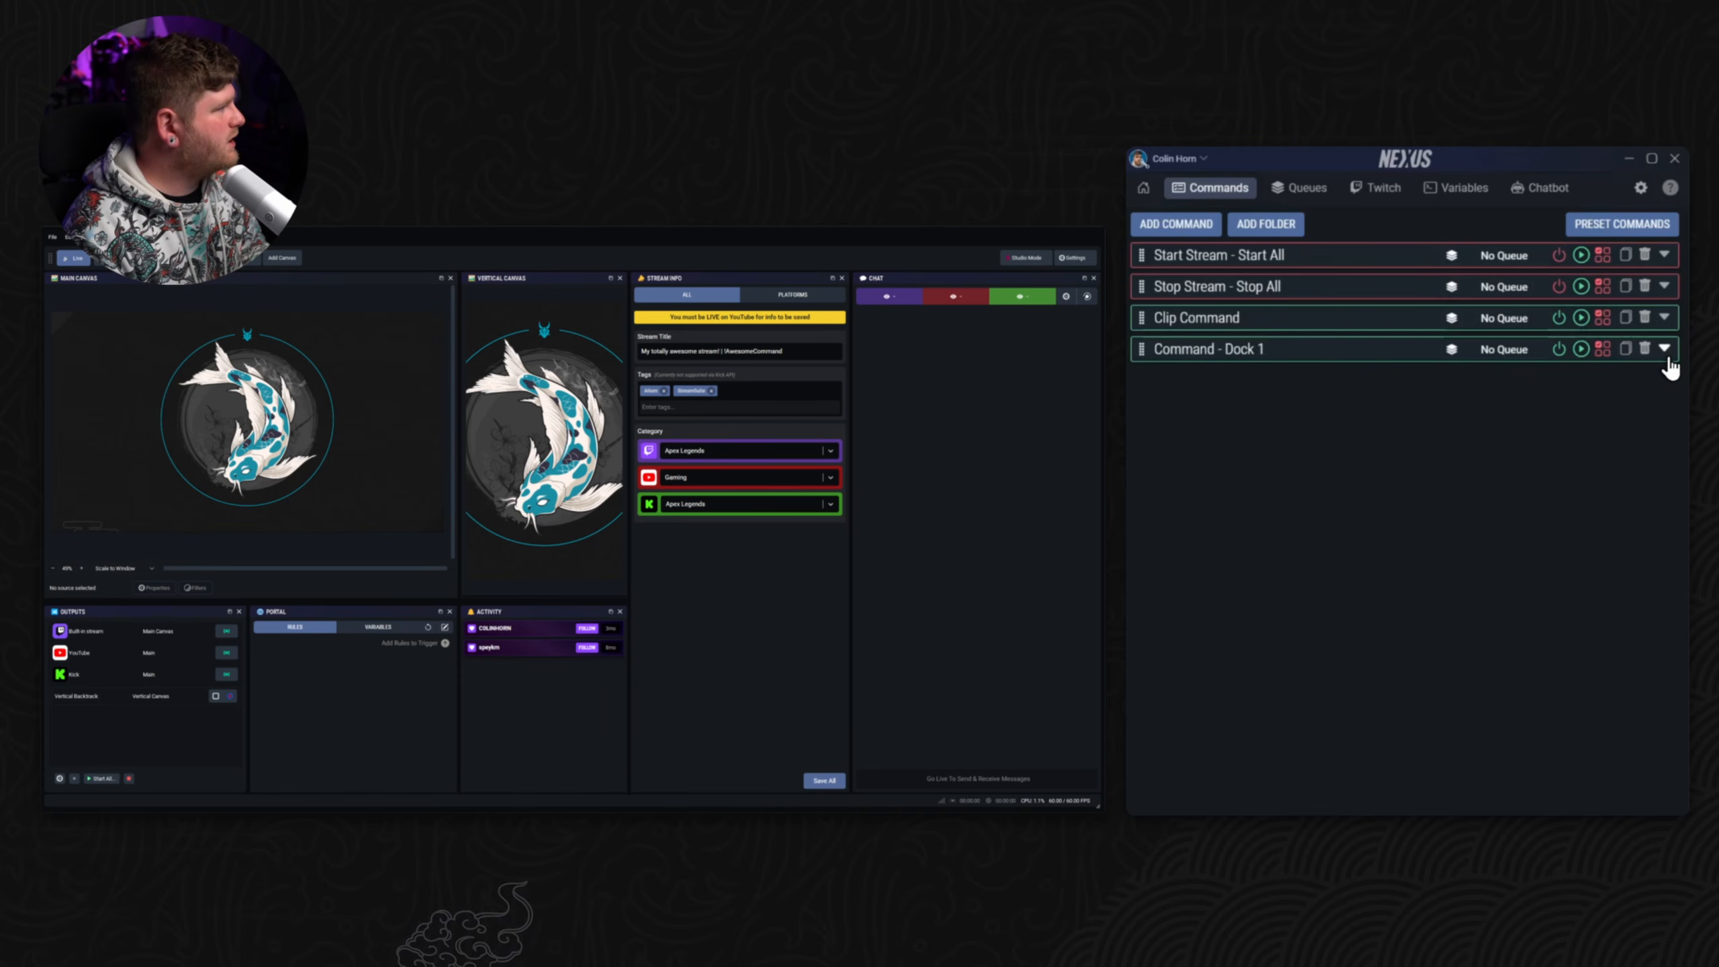
Step: Duplicate Command - Dock 1 as "Command - Dock 2", with chat message !dock2 and dock layout Build
{"action": "left_click", "coordinate": [1625, 349]}
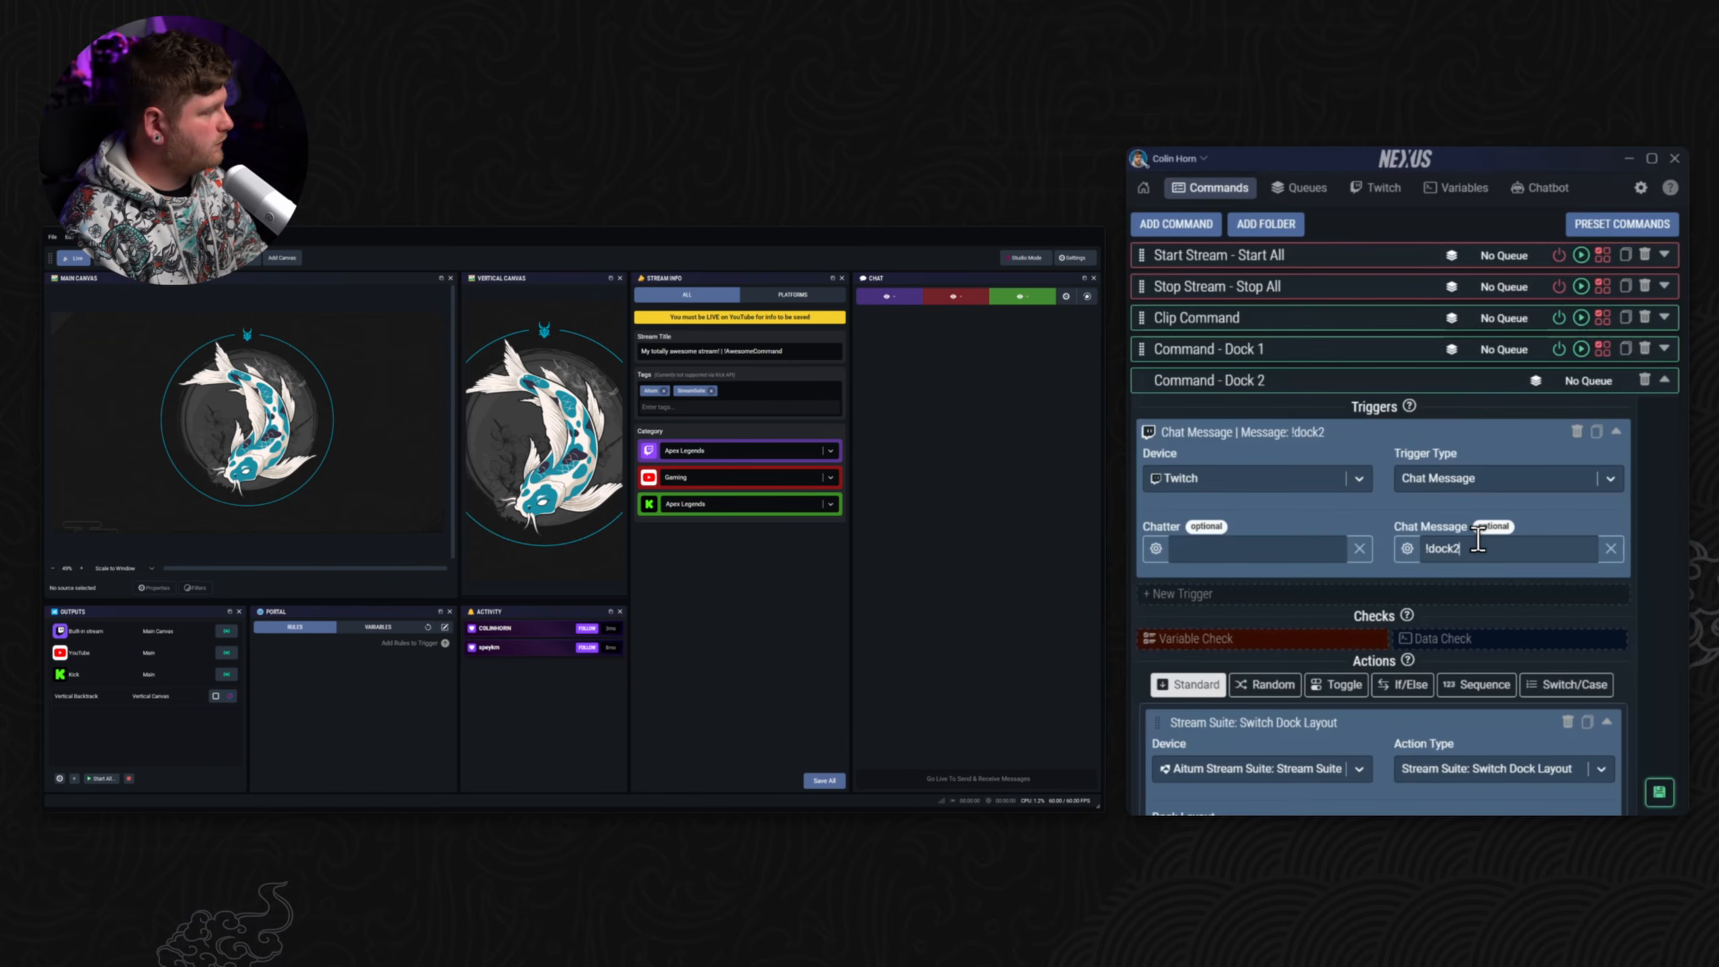
{"action": "scroll", "coordinate": [1591, 500], "scroll_direction": "down", "scroll_amount": 2}
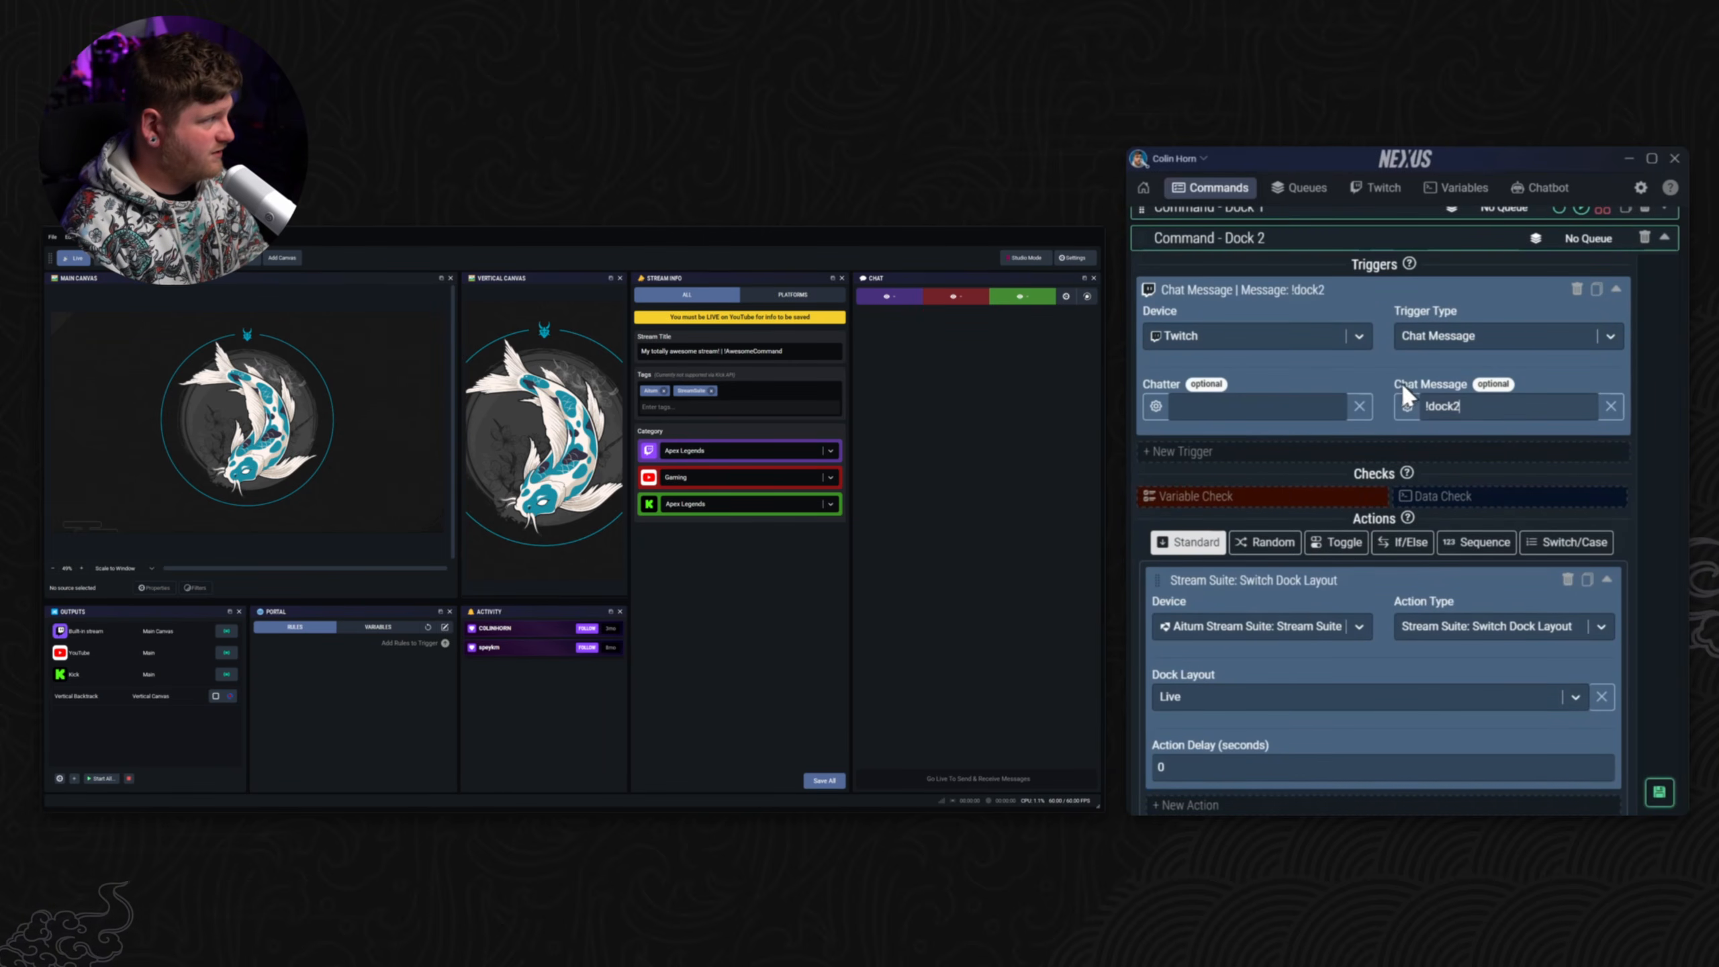
{"action": "left_click", "coordinate": [1240, 704]}
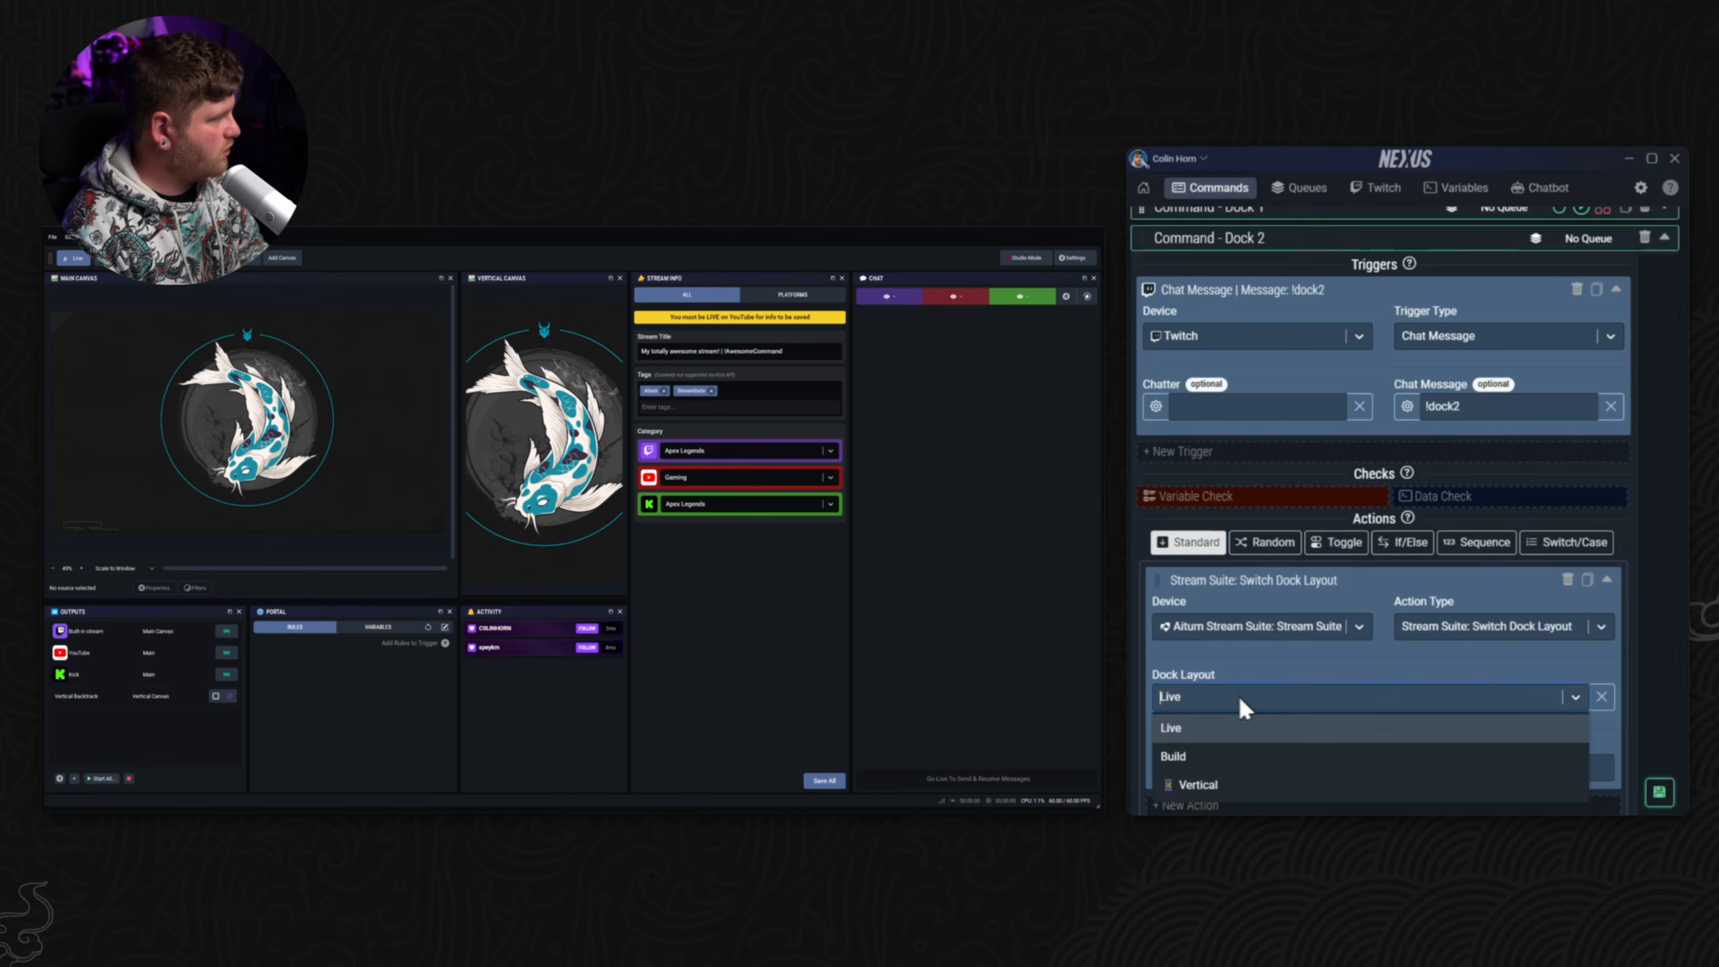
{"action": "left_click", "coordinate": [1233, 754]}
{"action": "scroll", "coordinate": [1643, 610], "scroll_direction": "up", "scroll_amount": 2}
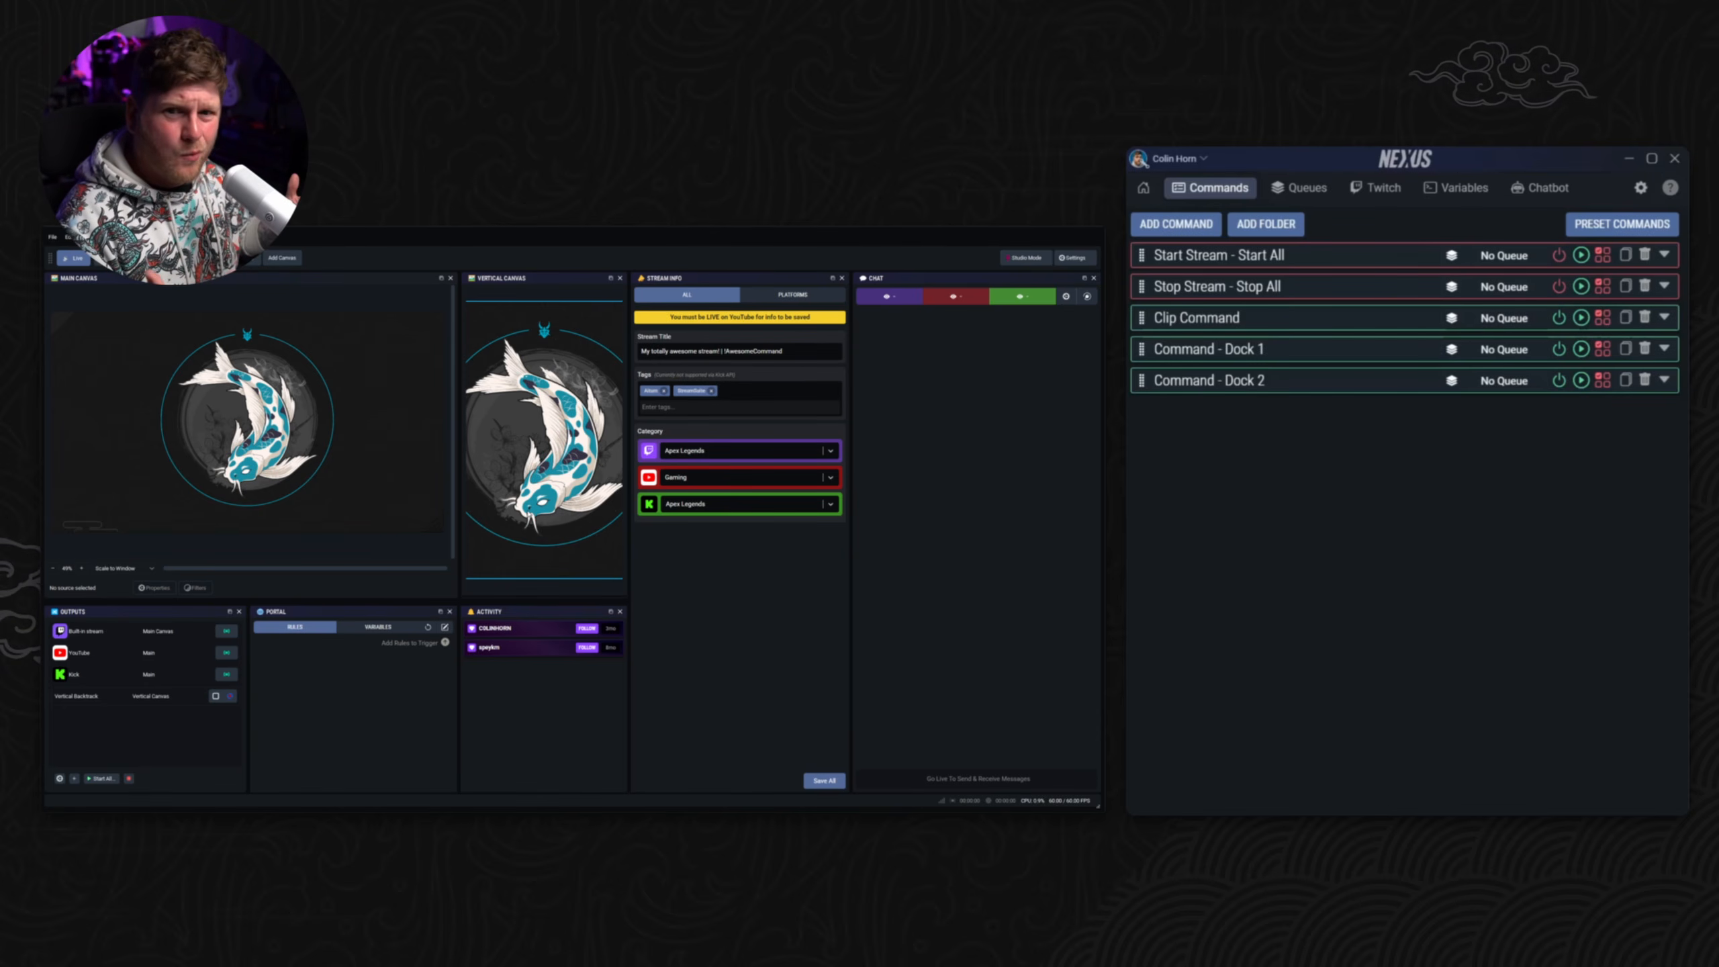
Step: Switch Stream Suite to the layout containing the audio mixer to examine it, and return to the Live layout
{"action": "left_click", "coordinate": [110, 258]}
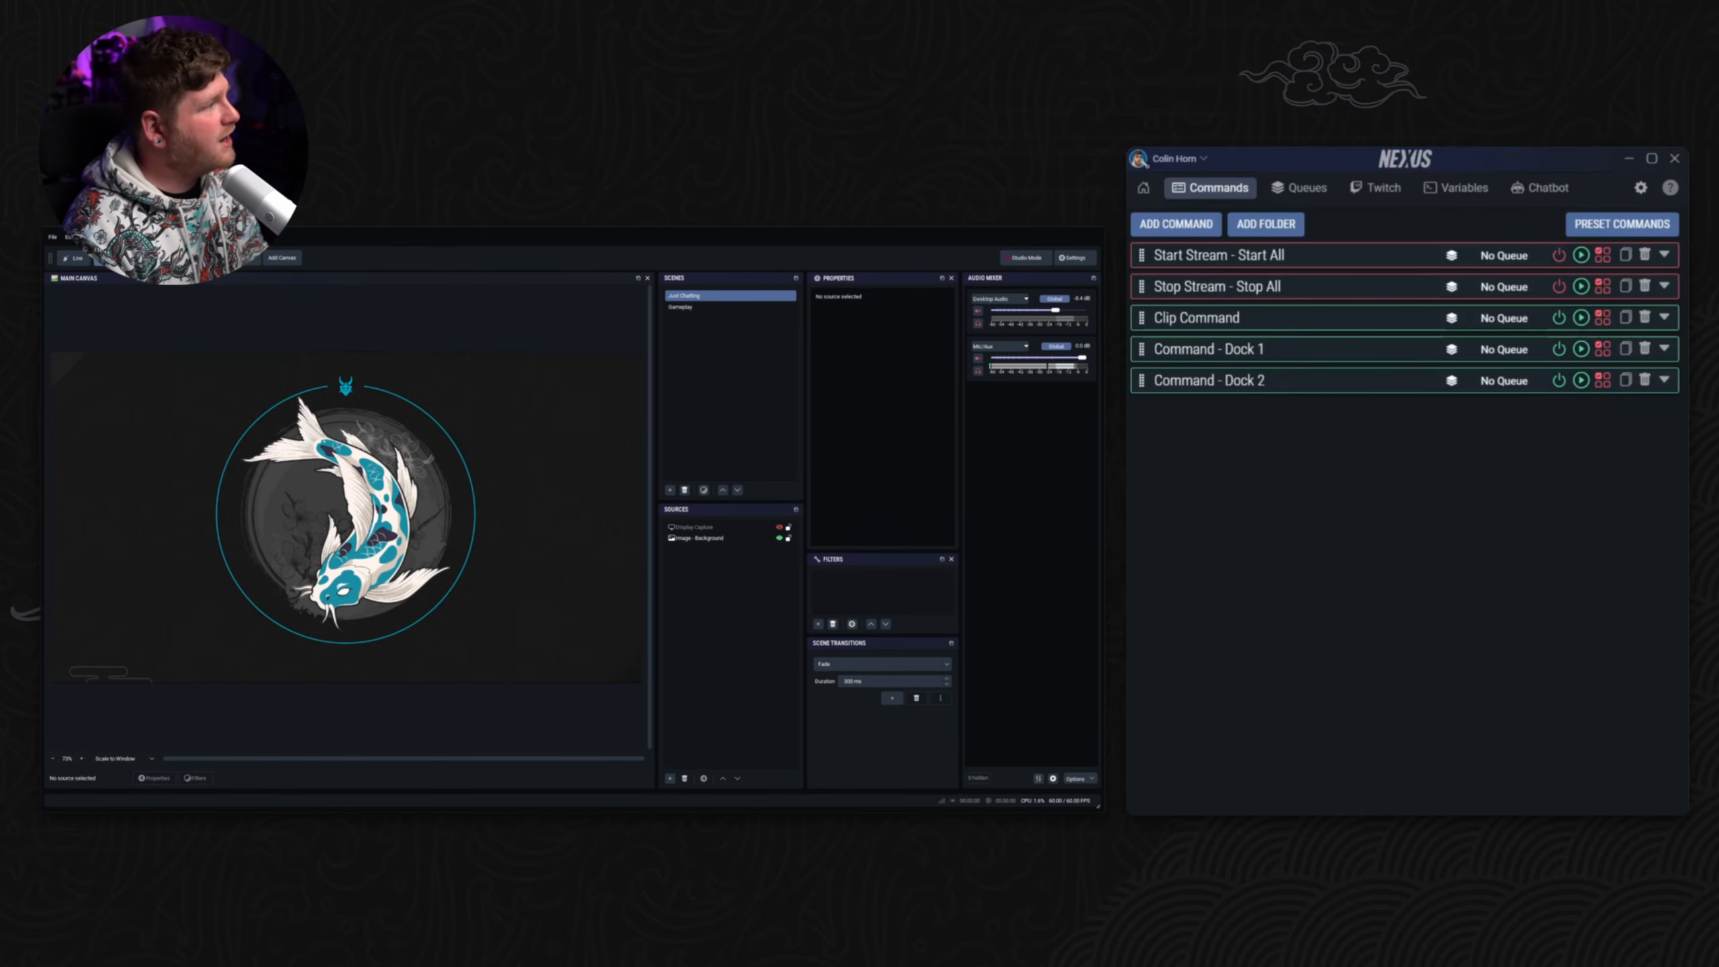
{"action": "left_click", "coordinate": [75, 258]}
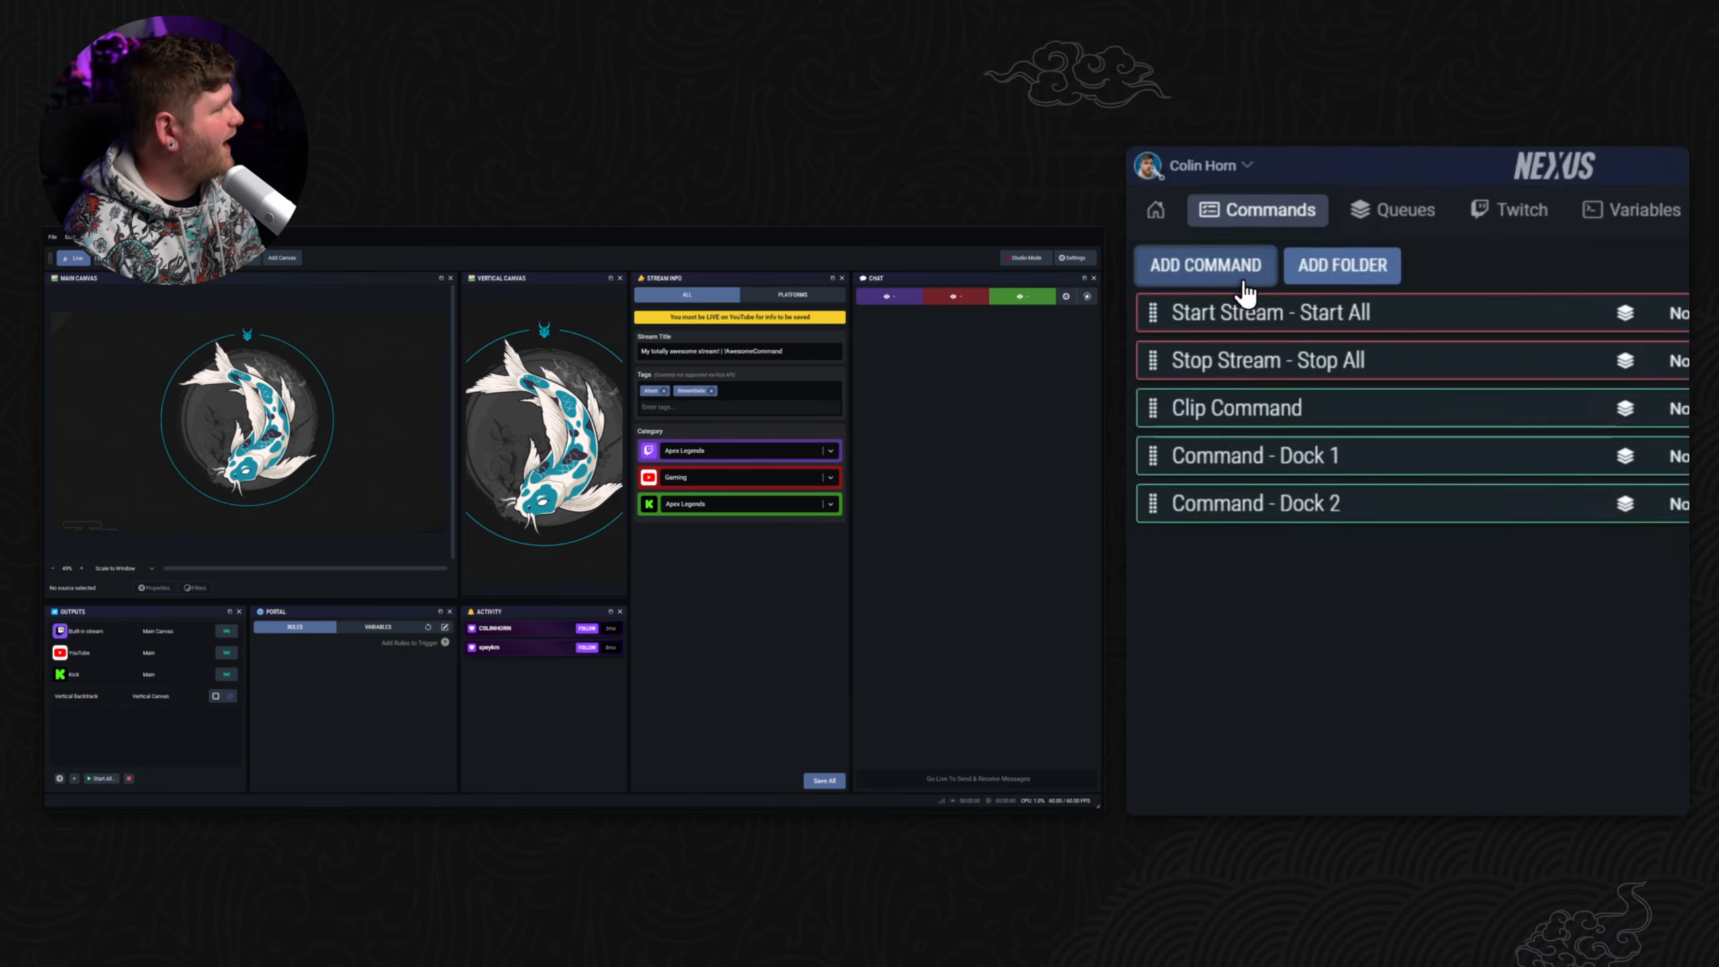
Step: Add a new command named "Command - Audio Dock"
{"action": "left_click", "coordinate": [1175, 223]}
{"action": "triple_click", "coordinate": [1407, 545]}
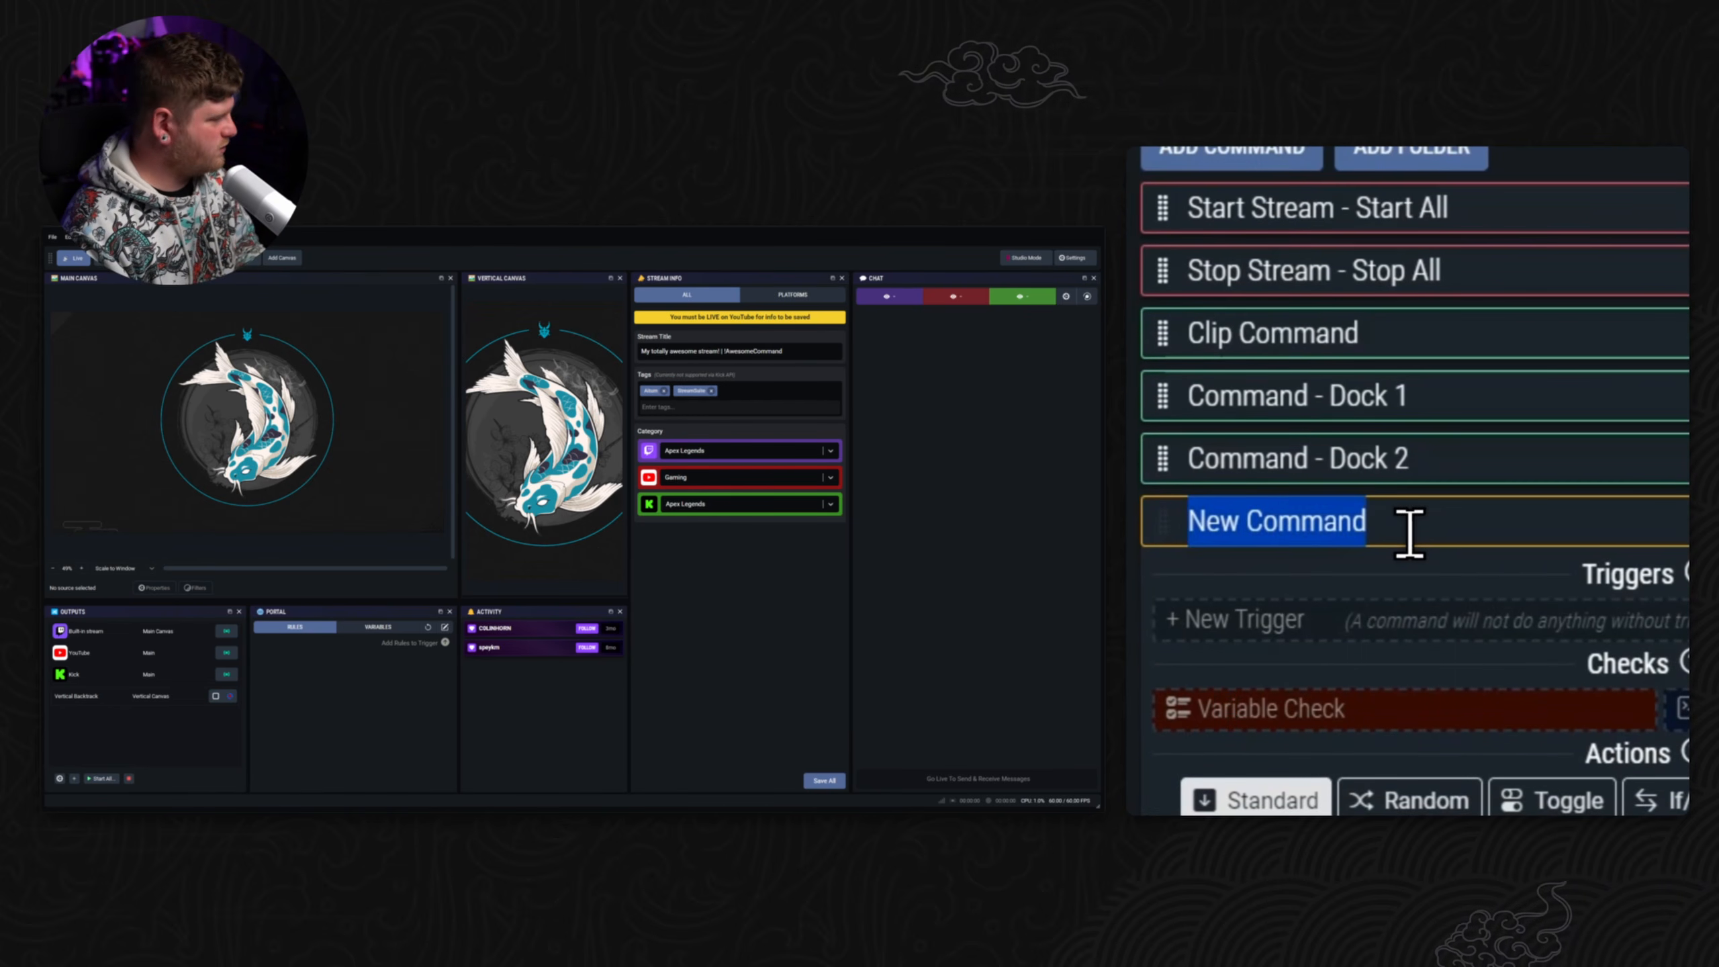
{"action": "type", "text": "Command - Audo"}
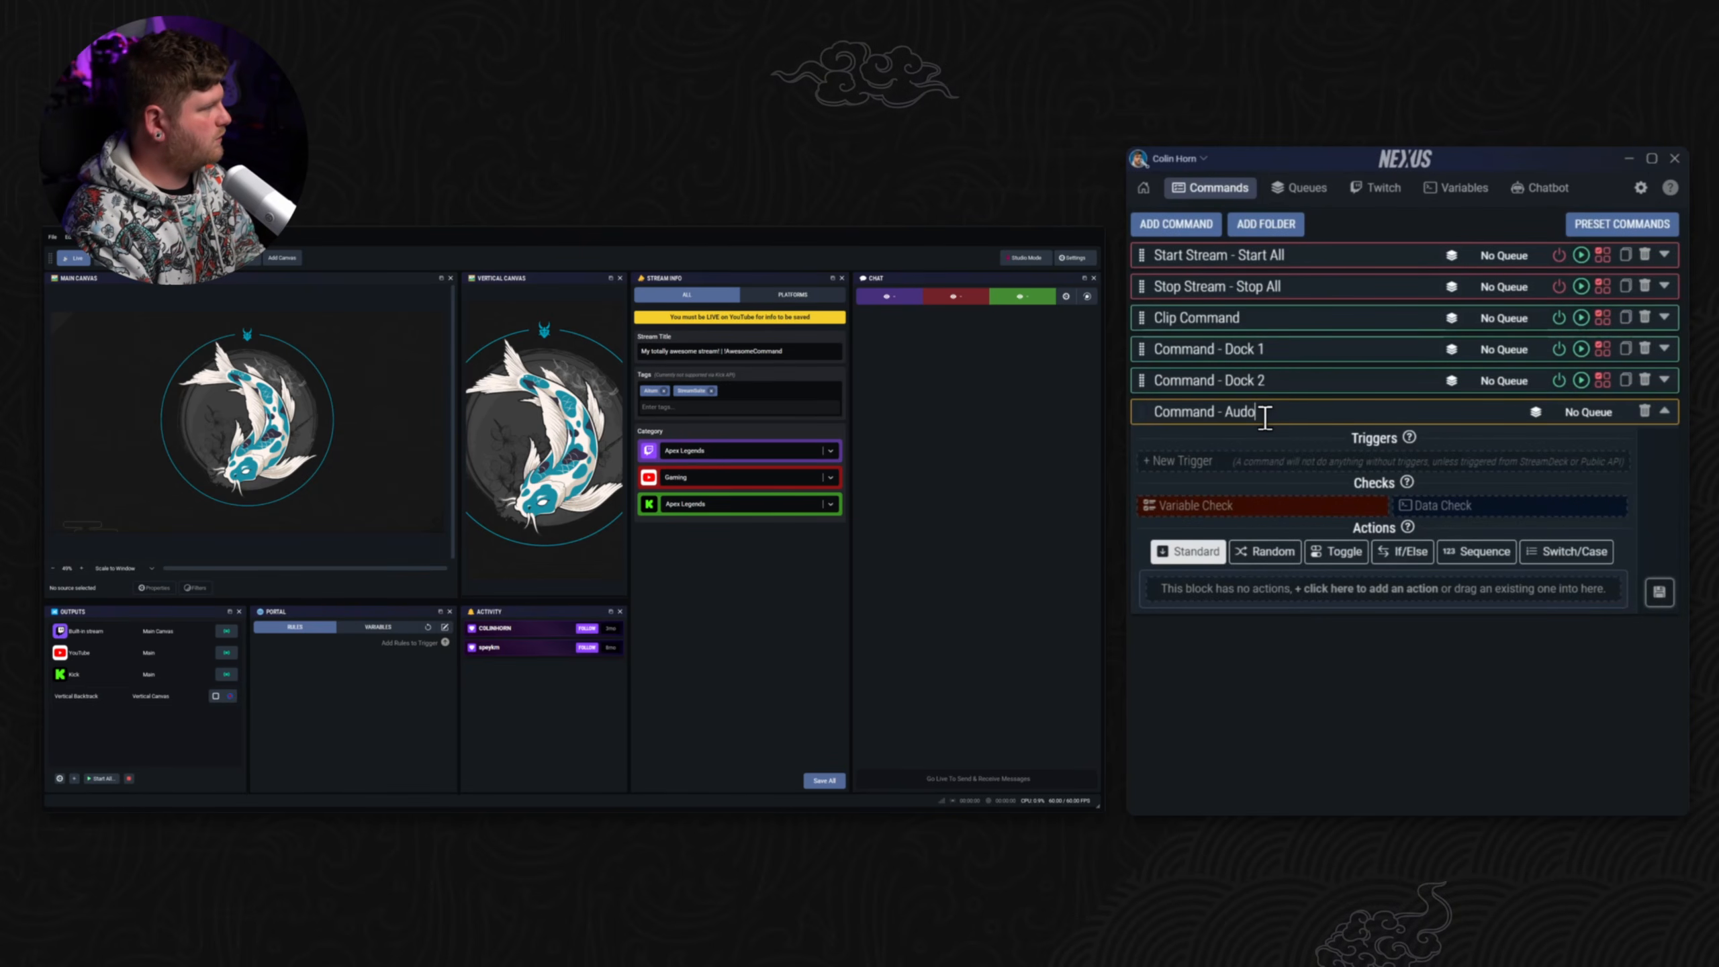
{"action": "key", "text": "BackSpace"}
{"action": "type", "text": "io Dock"}
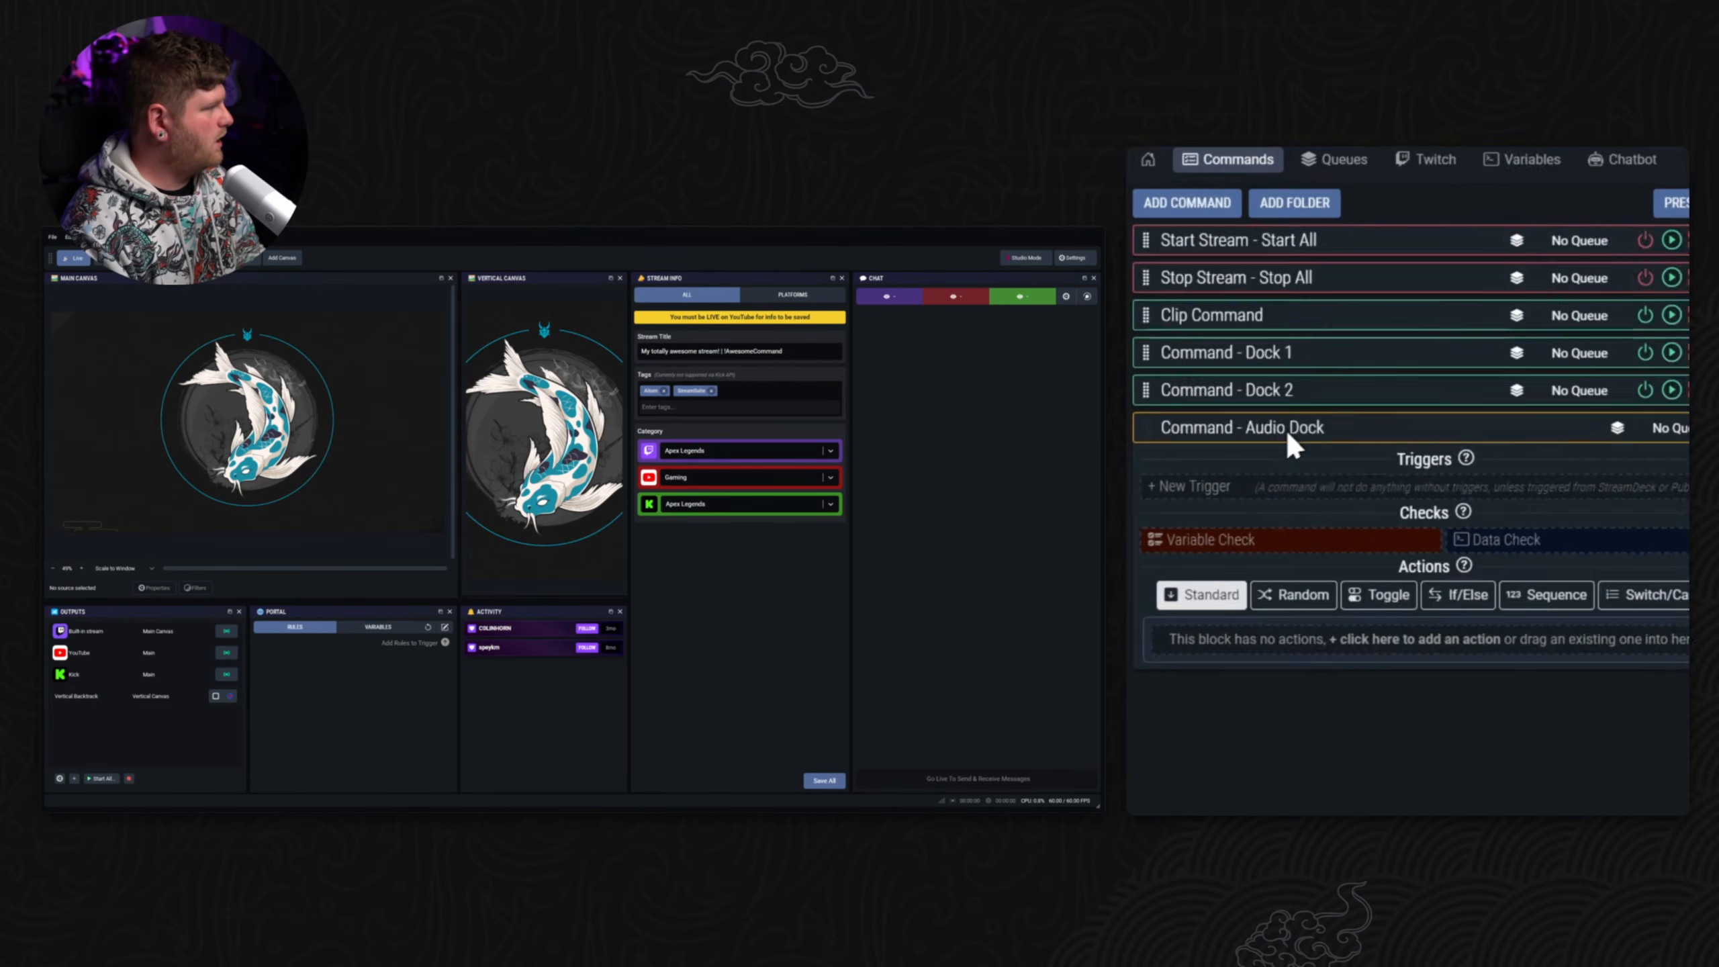
Step: Add a Twitch Chat Message trigger to Command - Audio Dock with the chat message !muted
{"action": "left_click", "coordinate": [1270, 489]}
{"action": "left_click", "coordinate": [1262, 542]}
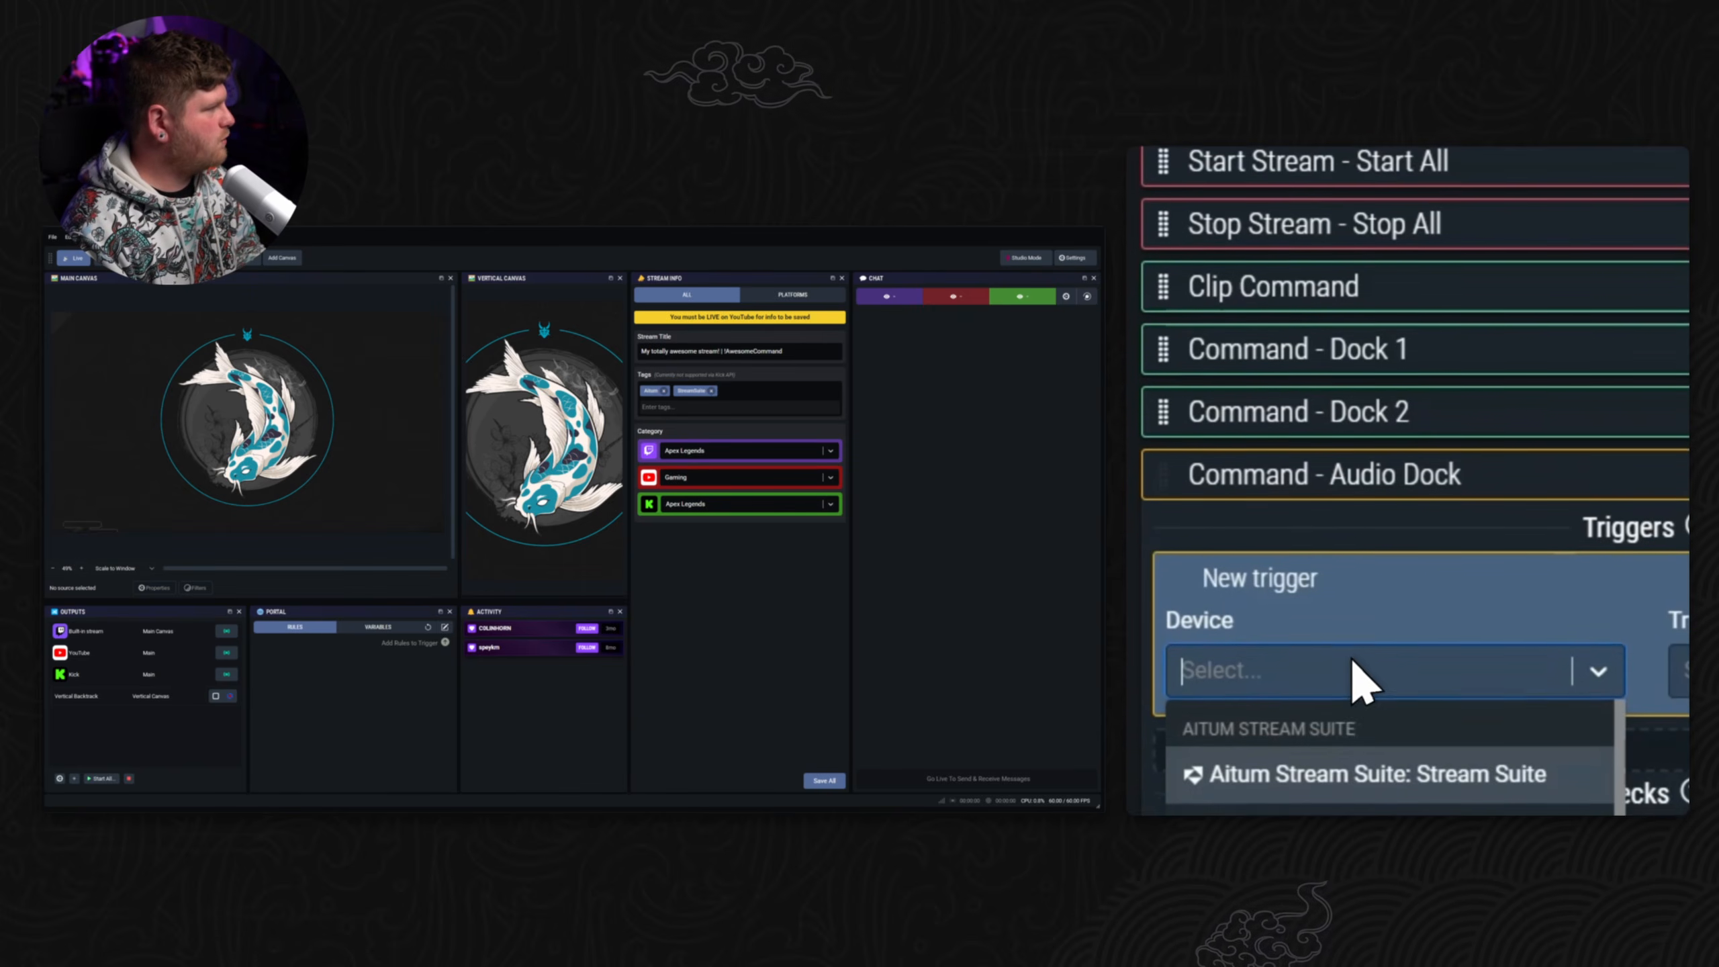
{"action": "scroll", "coordinate": [1261, 640], "scroll_direction": "down", "scroll_amount": 4}
{"action": "left_click", "coordinate": [1349, 655]}
{"action": "left_click", "coordinate": [1439, 460]}
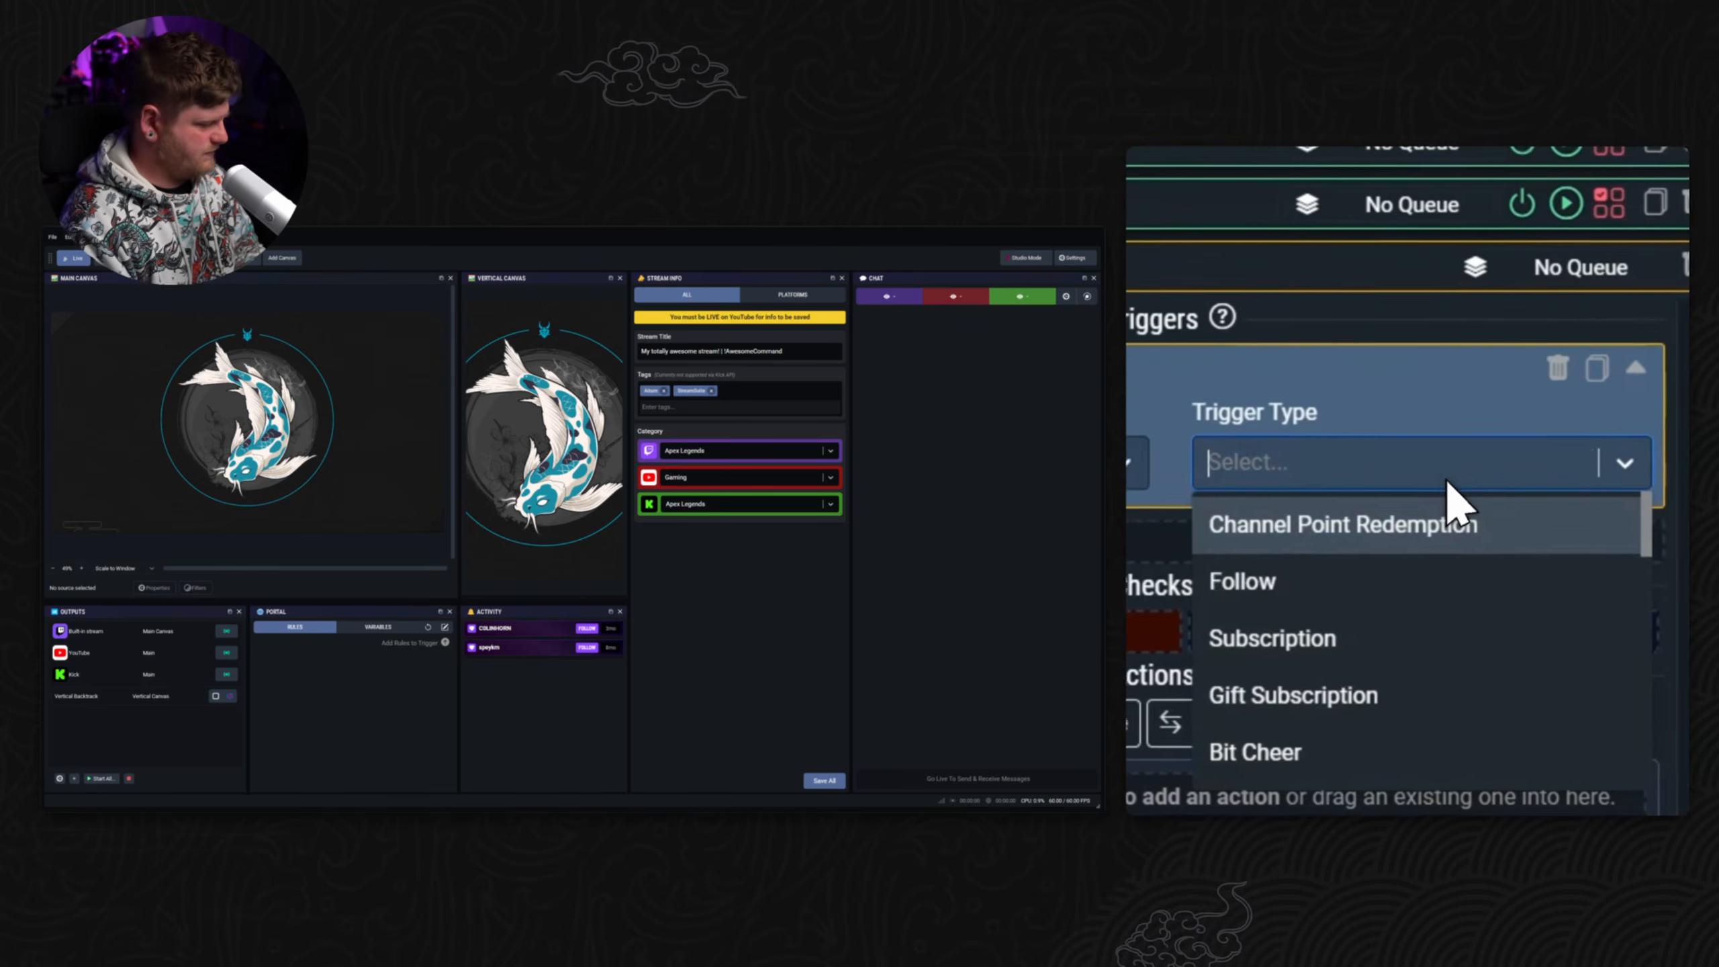
{"action": "type", "text": "chat"}
{"action": "left_click", "coordinate": [1397, 532]}
{"action": "left_click", "coordinate": [1374, 530]}
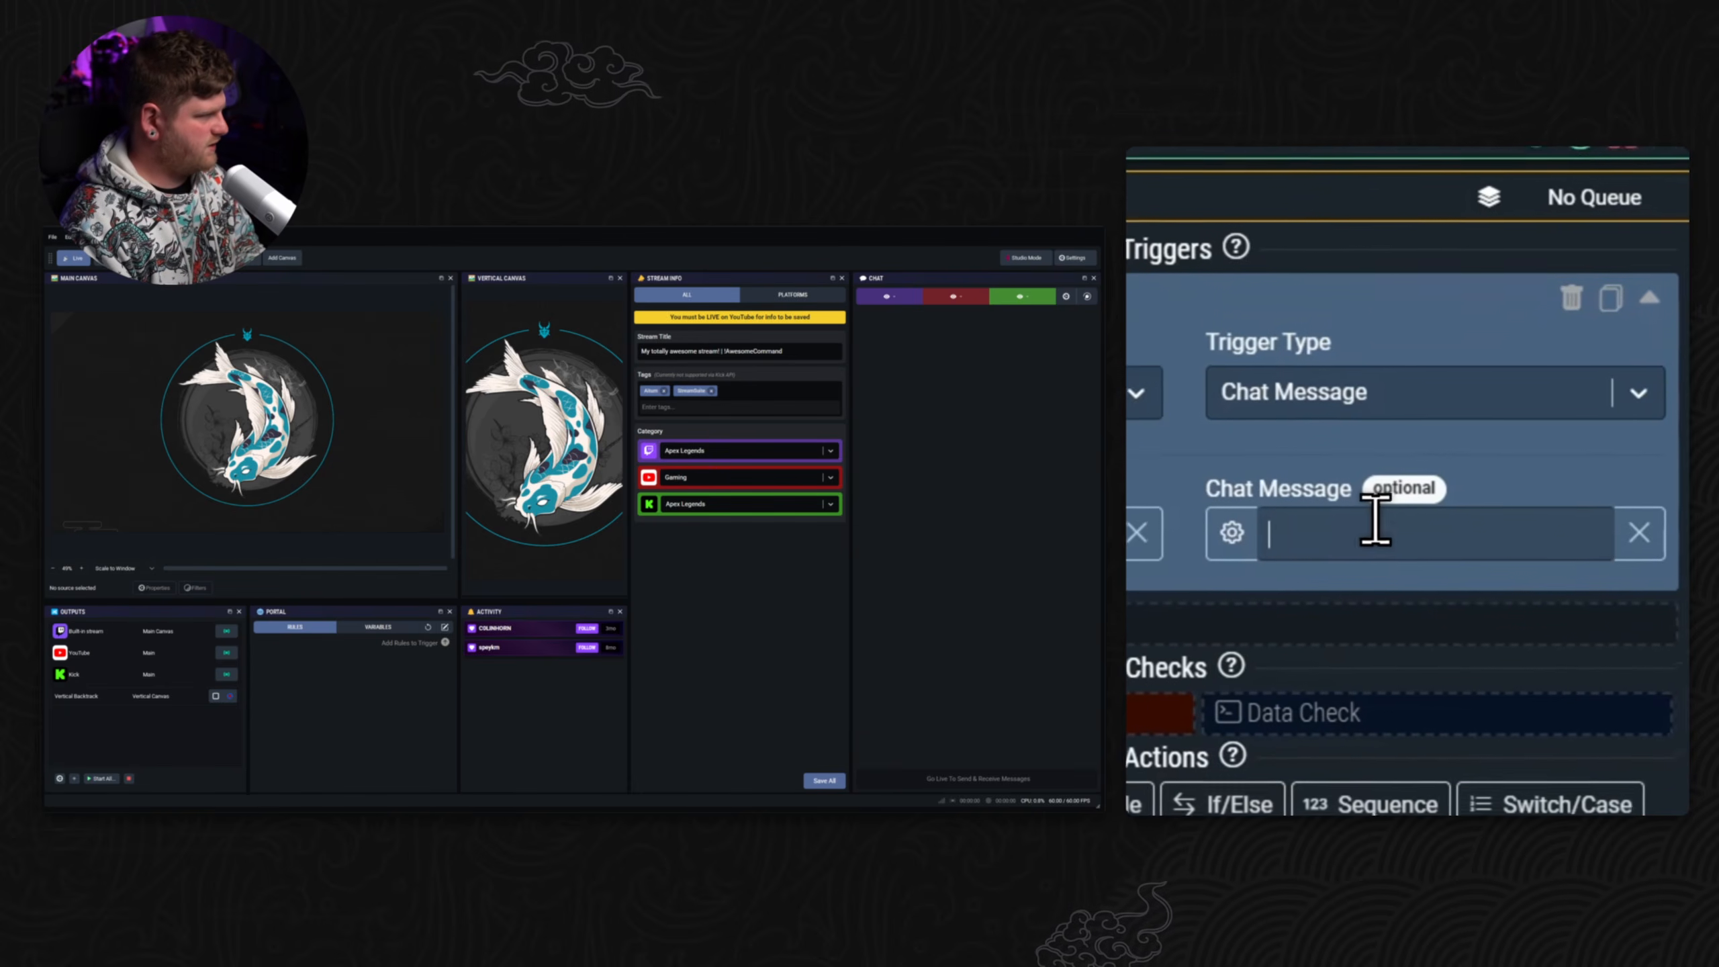
{"action": "type", "text": "!muted"}
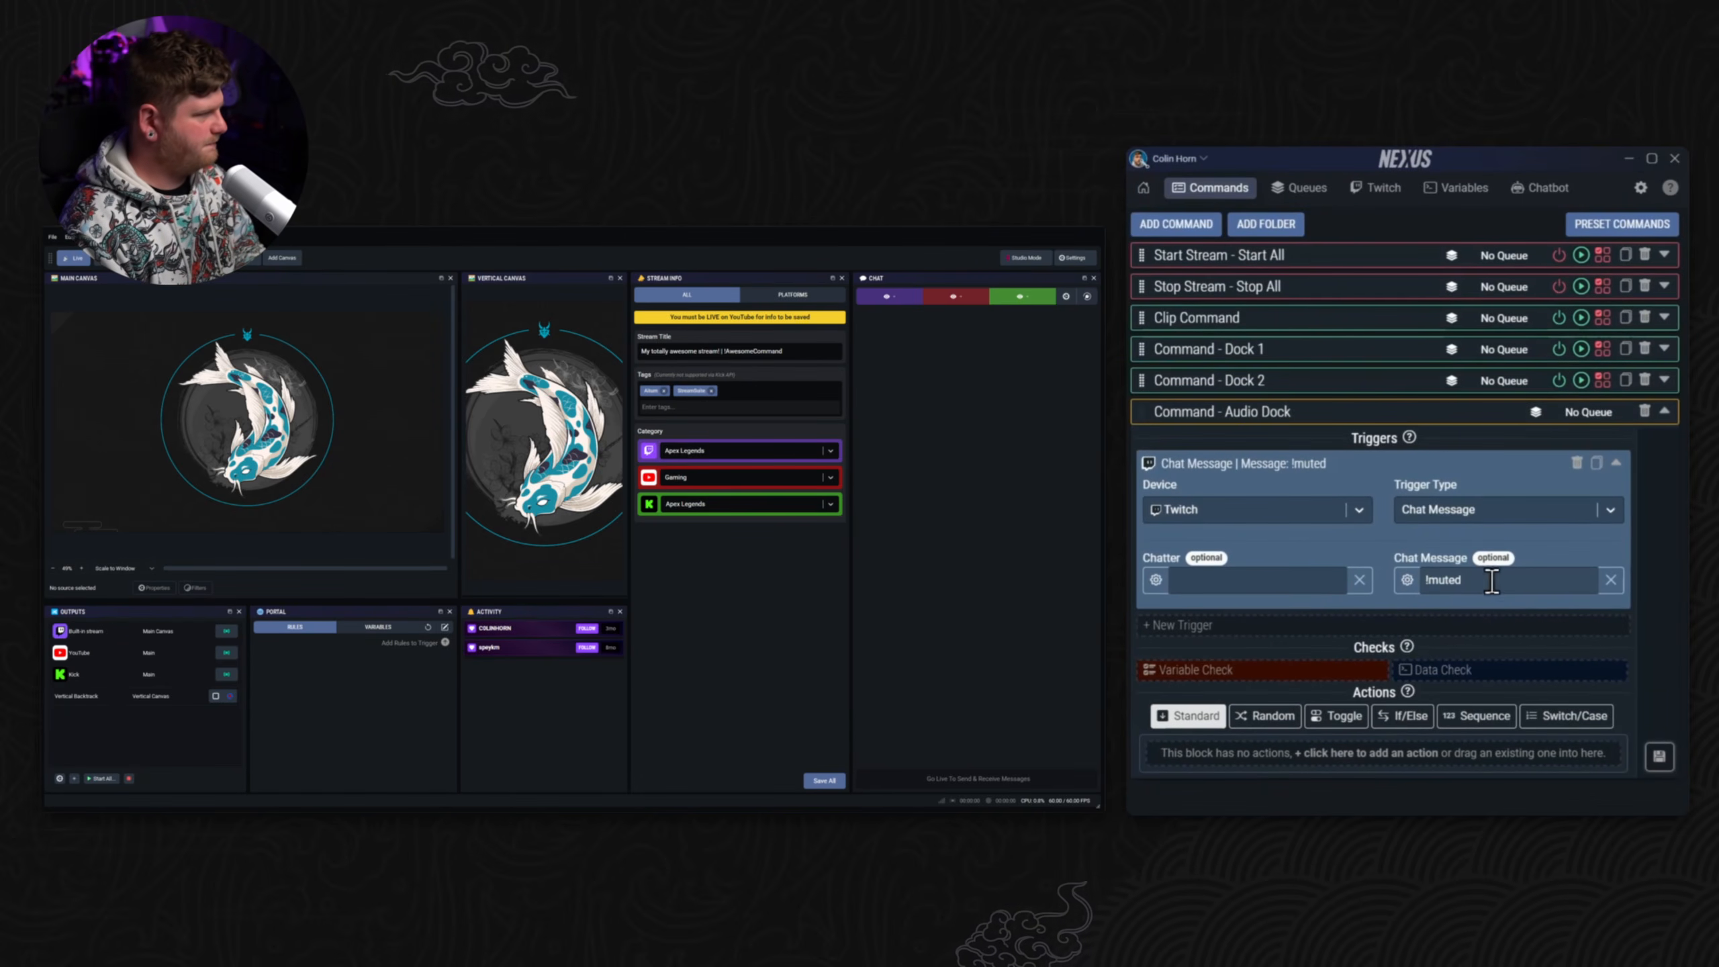
Step: Add an Aitum Stream Suite action of type Show/Hide Dock to Command - Audio Dock
{"action": "left_click", "coordinate": [1375, 750]}
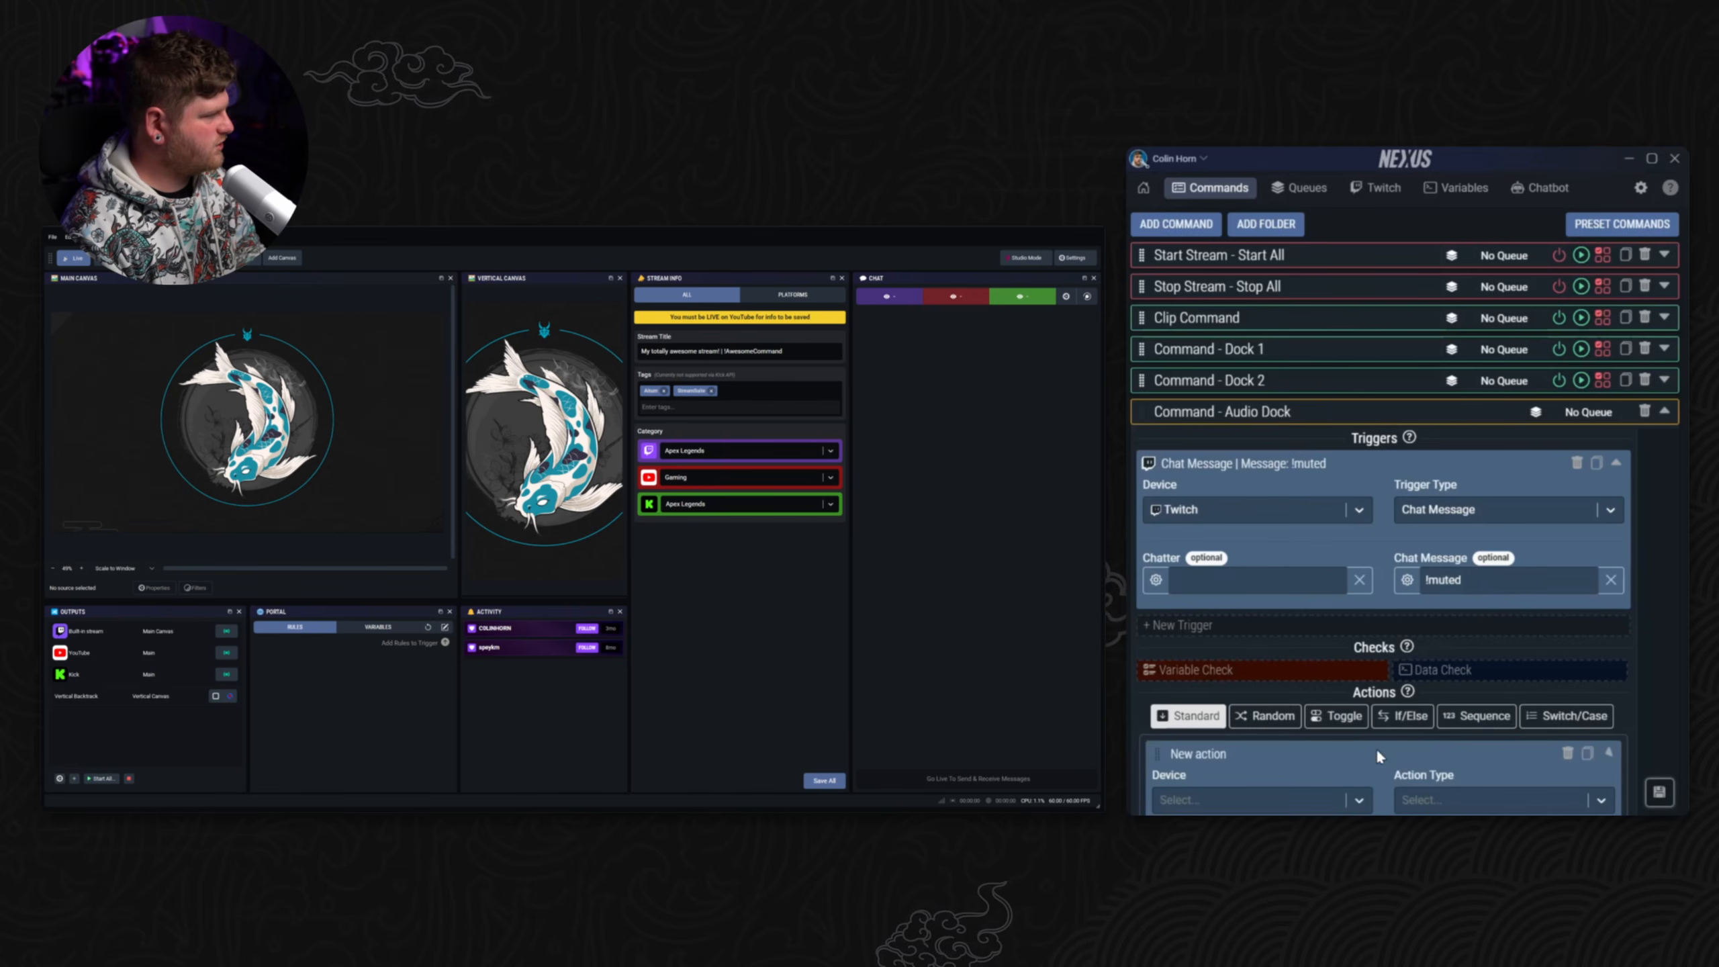
{"action": "left_click", "coordinate": [1202, 738]}
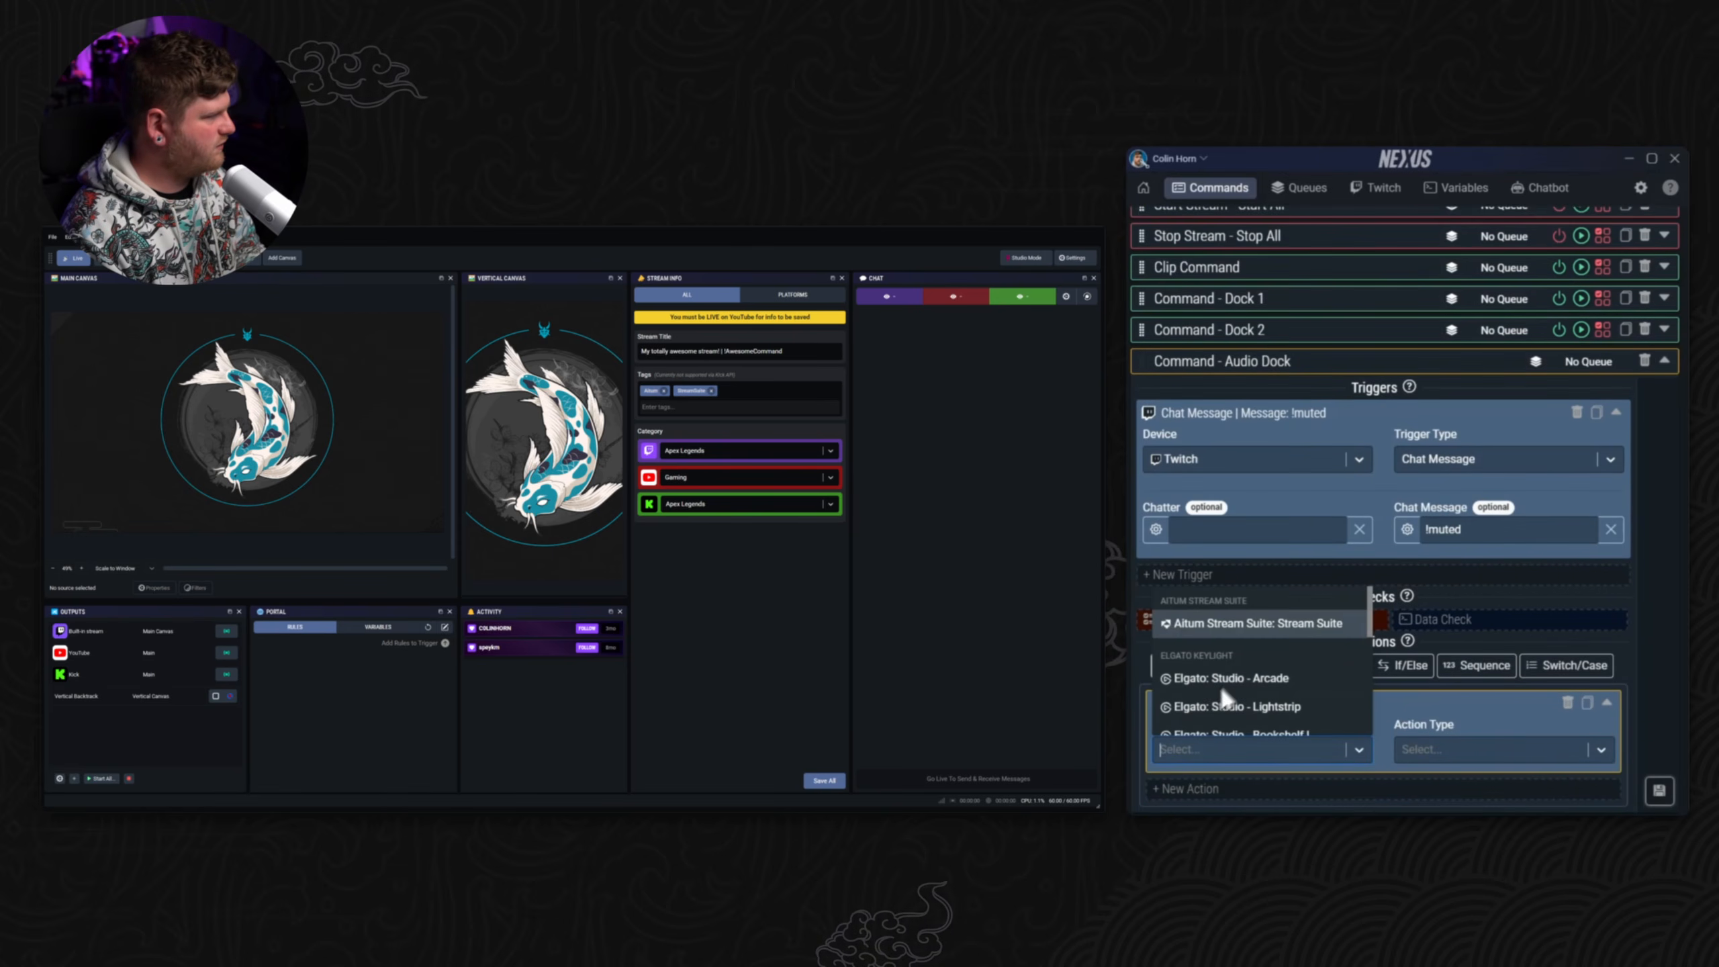
{"action": "left_click", "coordinate": [1241, 619]}
{"action": "left_click", "coordinate": [1489, 747]}
{"action": "scroll", "coordinate": [1496, 684], "scroll_direction": "down", "scroll_amount": 5}
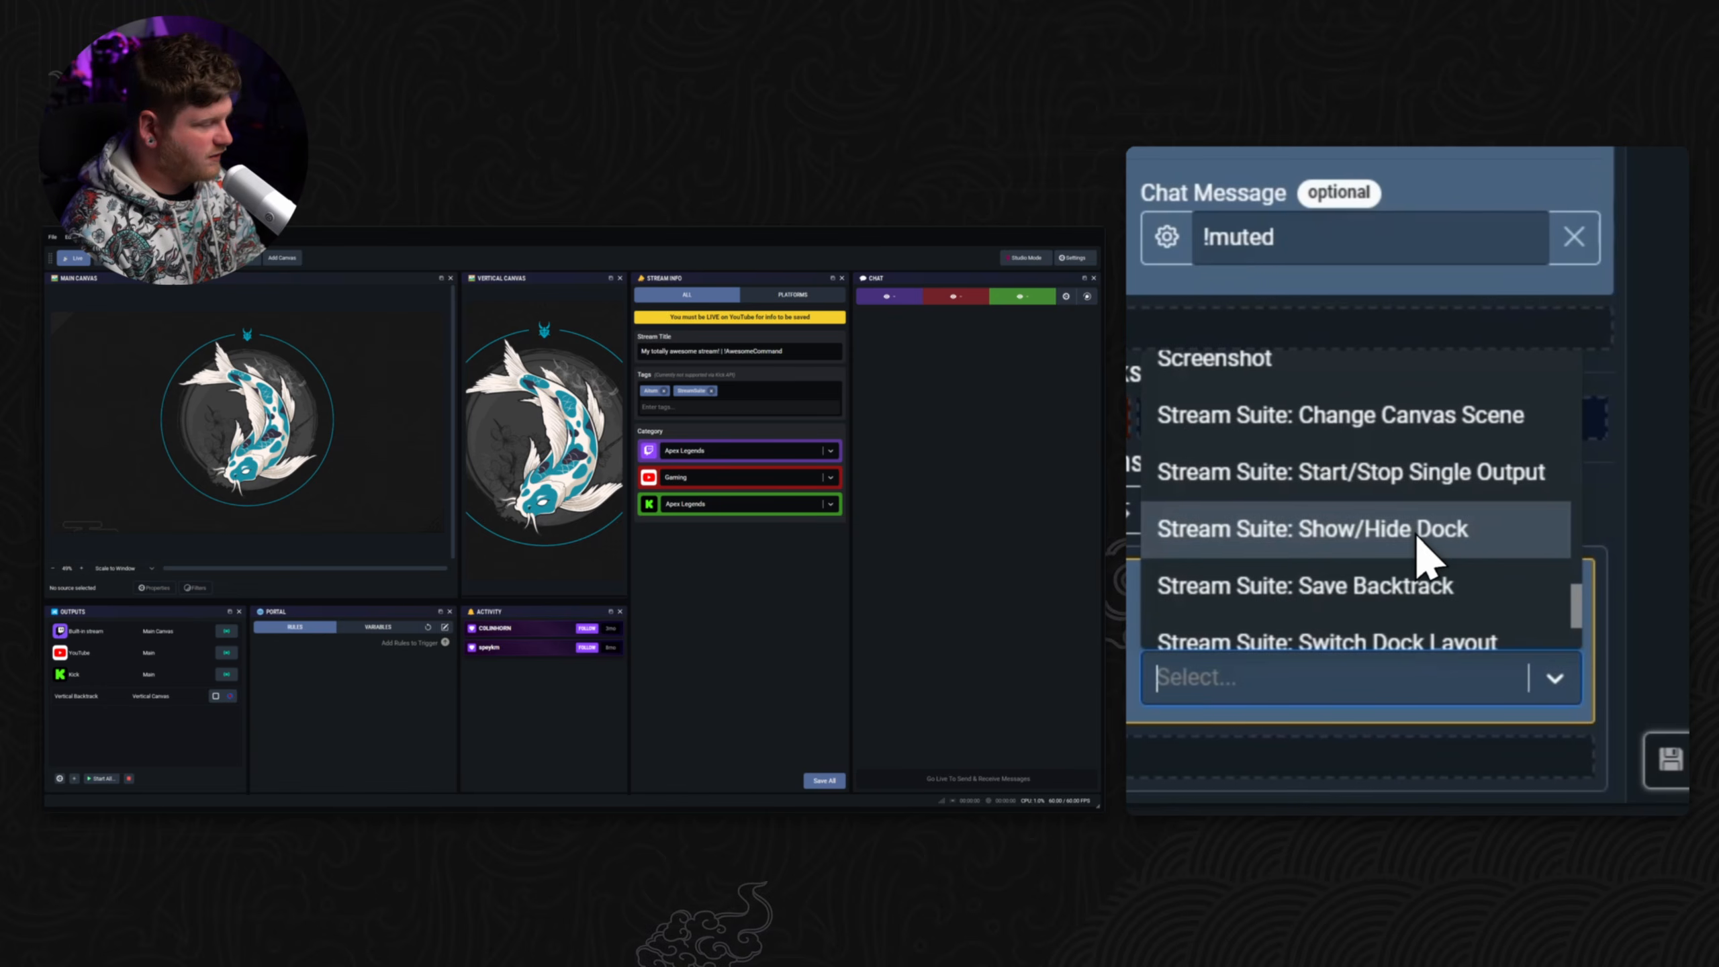
{"action": "left_click", "coordinate": [1416, 535]}
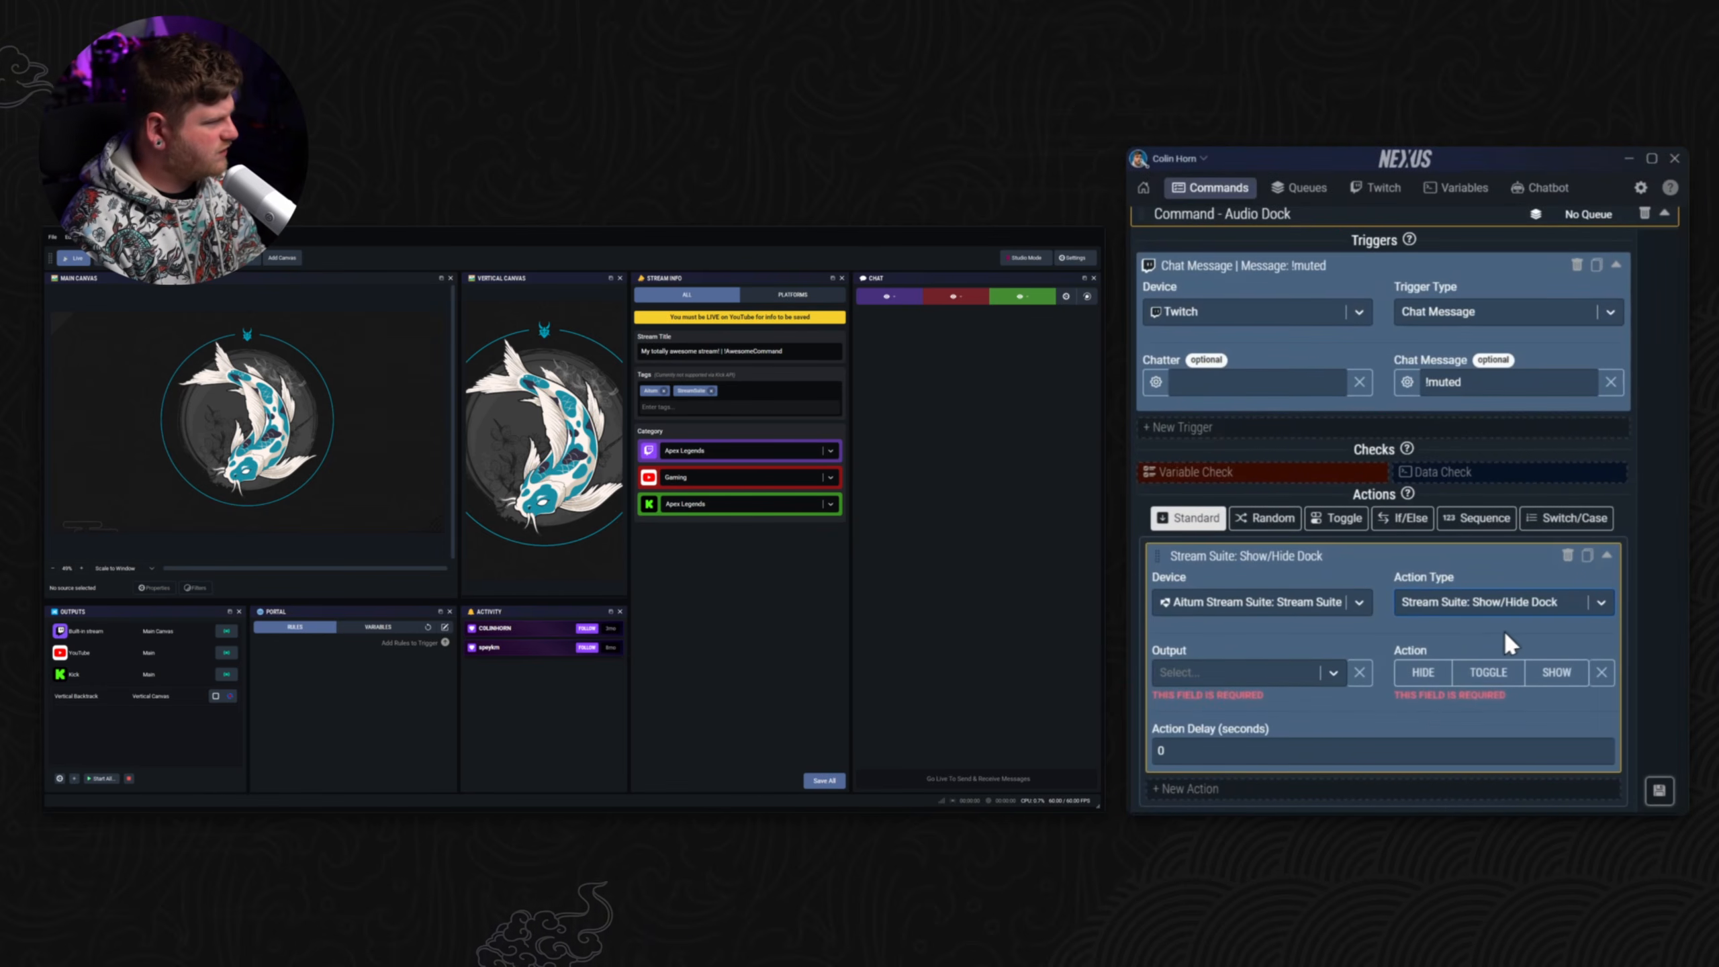
Step: Configure the Show/Hide Dock action to show mixerDock, and save the command
{"action": "left_click", "coordinate": [1556, 672]}
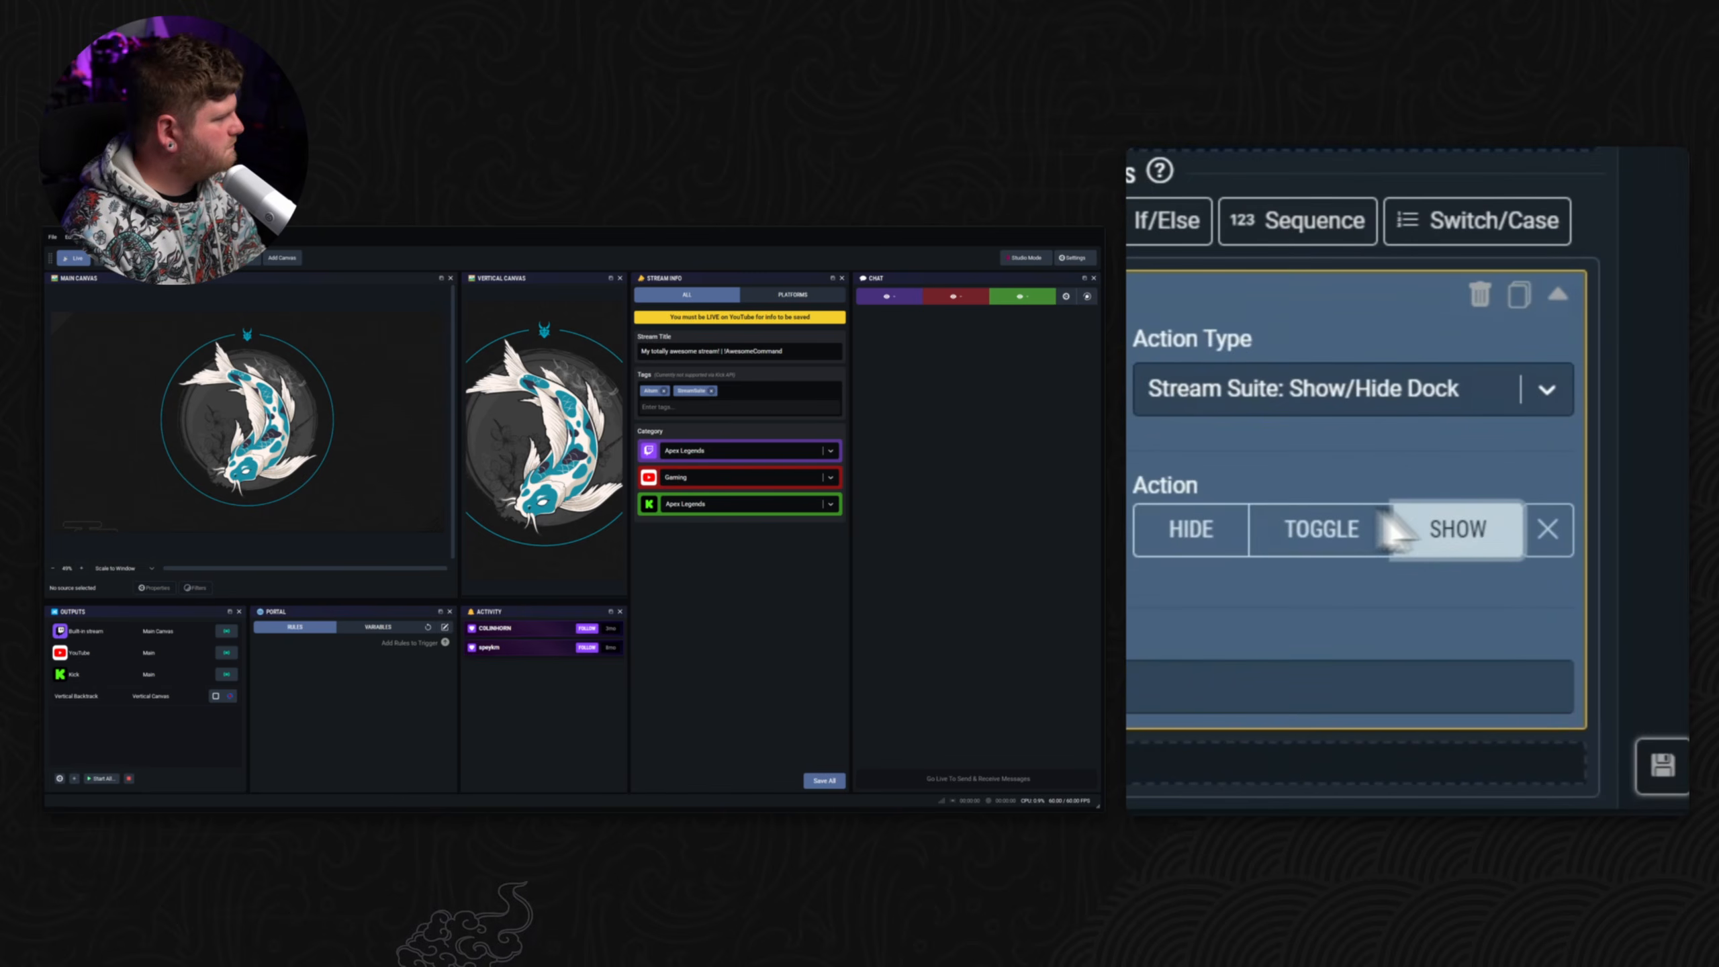
{"action": "left_click", "coordinate": [1320, 550]}
{"action": "scroll", "coordinate": [1389, 453], "scroll_direction": "down", "scroll_amount": 3}
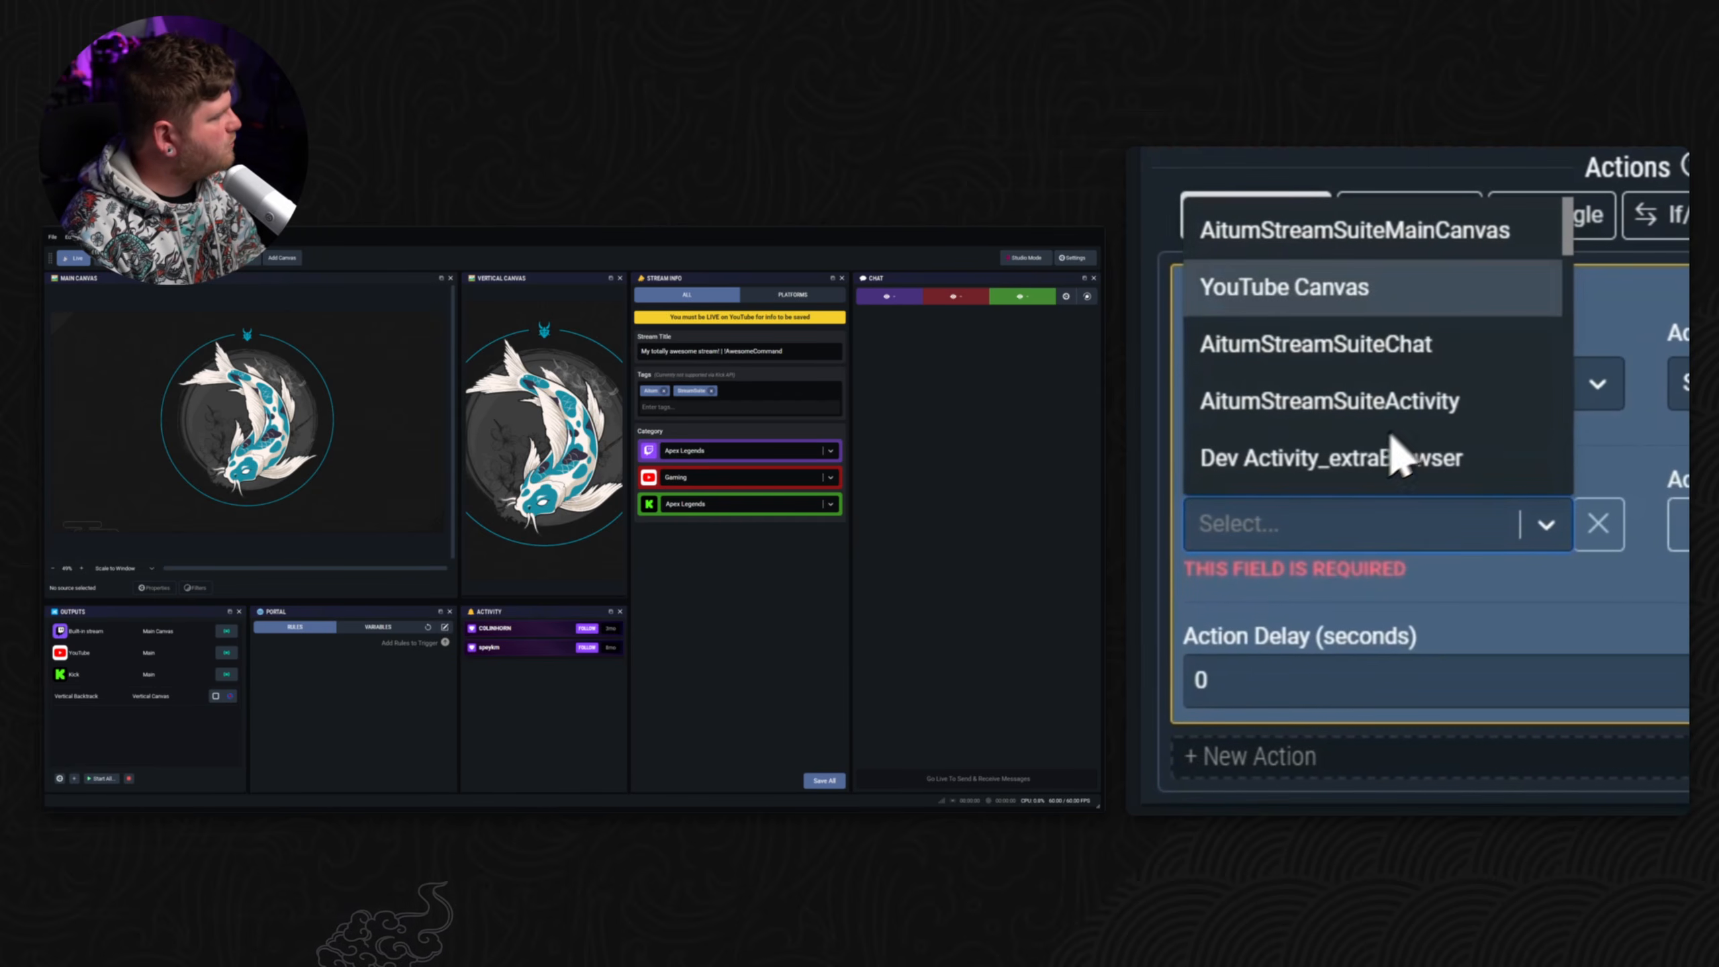
{"action": "scroll", "coordinate": [1437, 339], "scroll_direction": "down", "scroll_amount": 2}
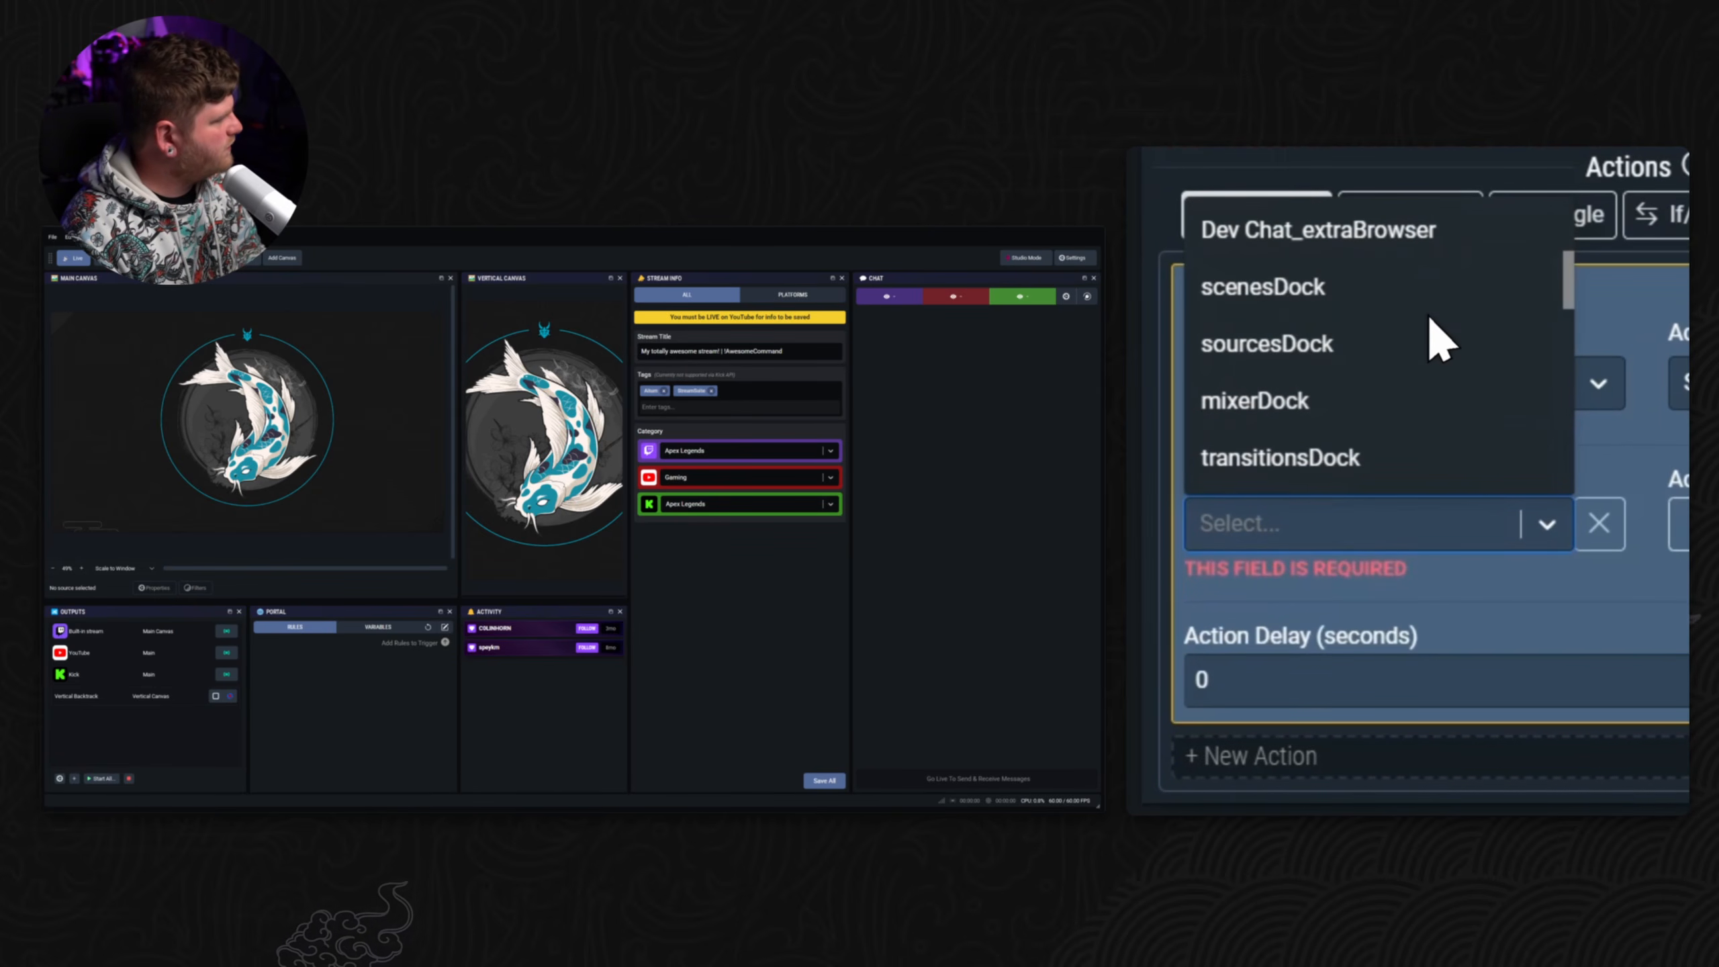
{"action": "left_click", "coordinate": [1382, 400]}
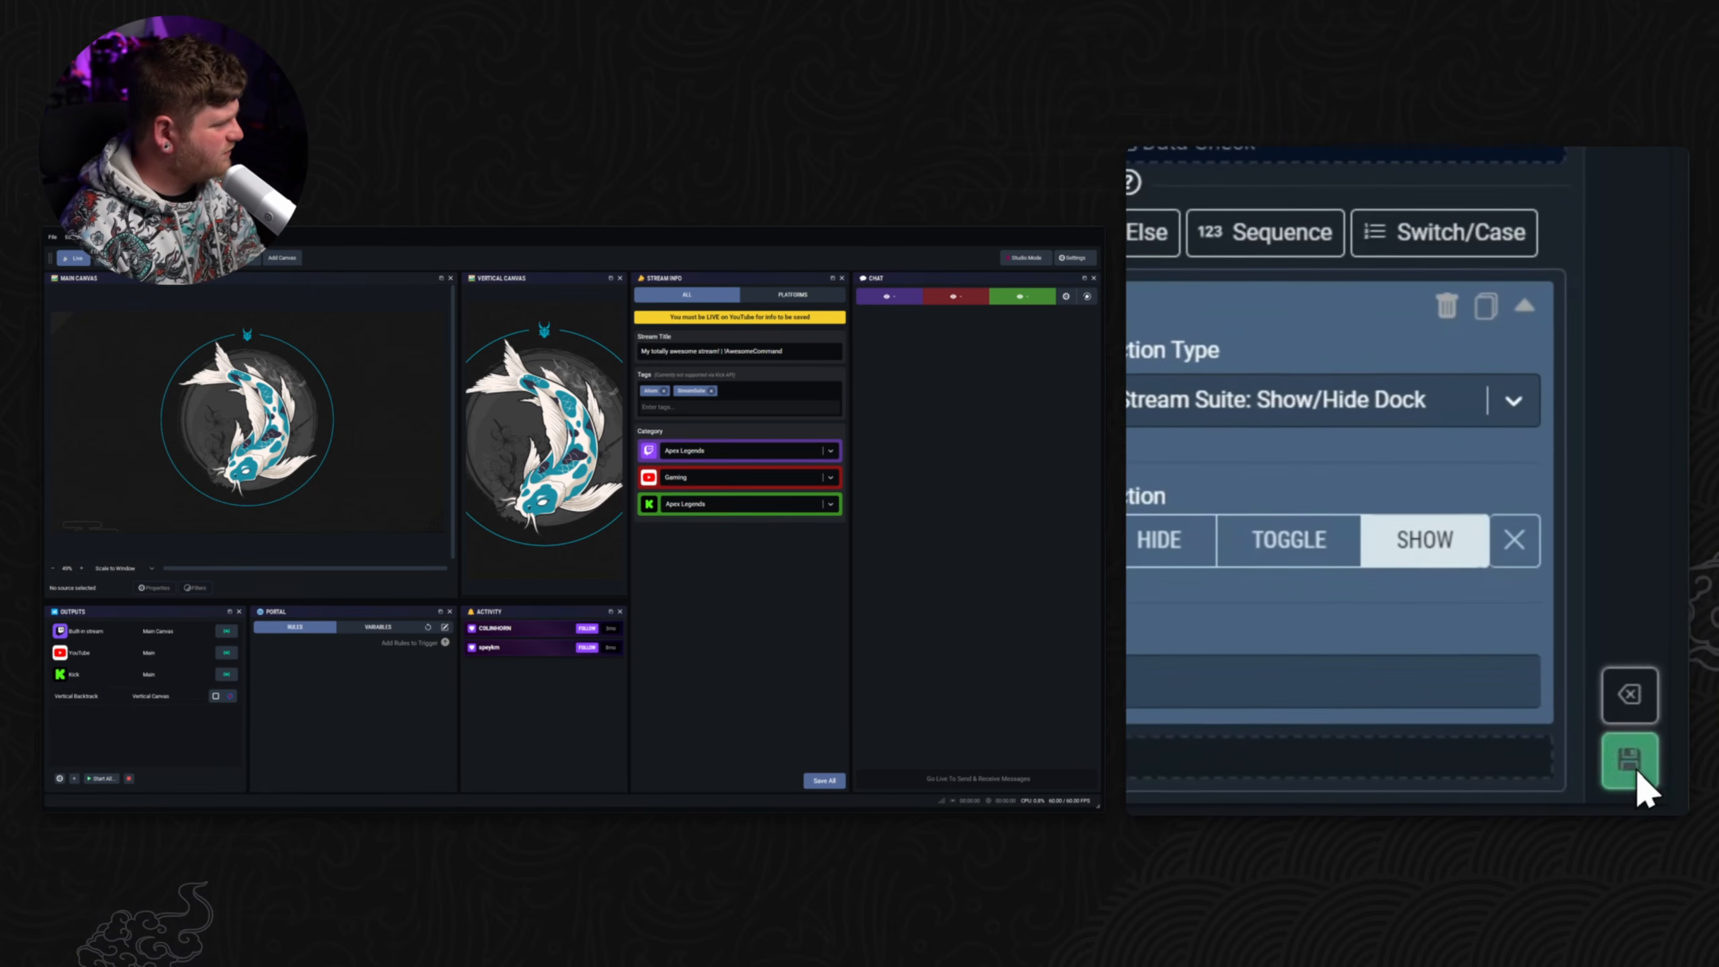
{"action": "left_click", "coordinate": [1659, 790]}
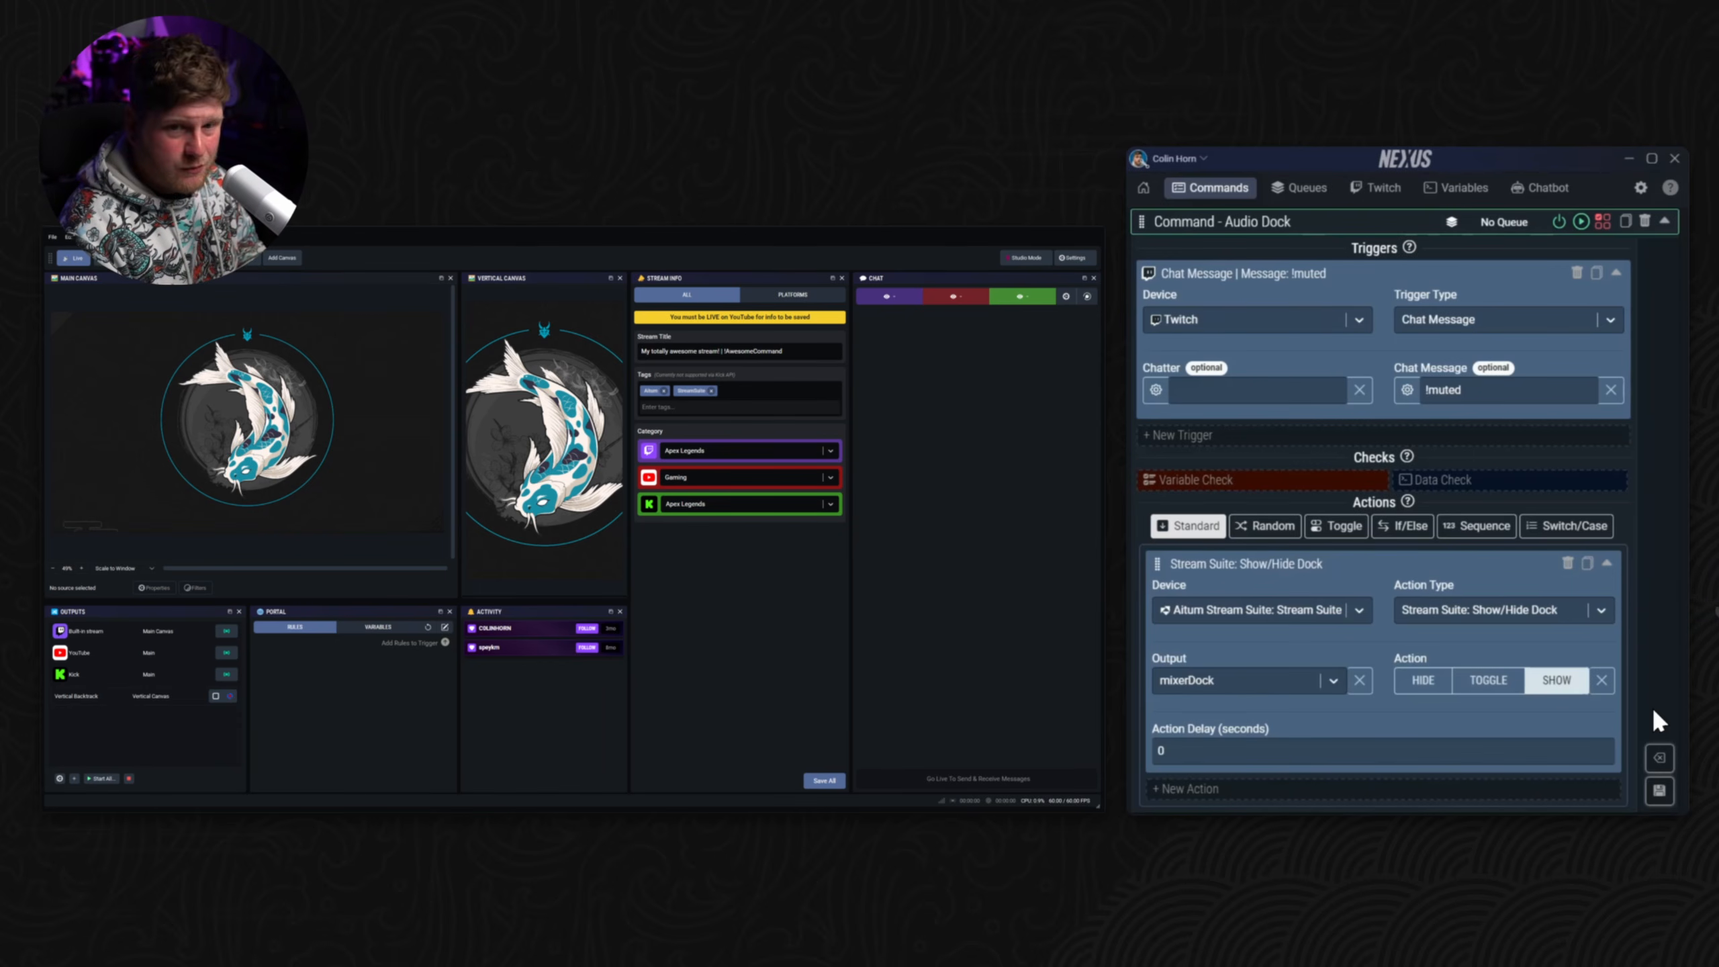
Step: Add a second action to Command - Audio Dock using the Nexus device and the Play Sound type
{"action": "left_click", "coordinate": [1222, 790]}
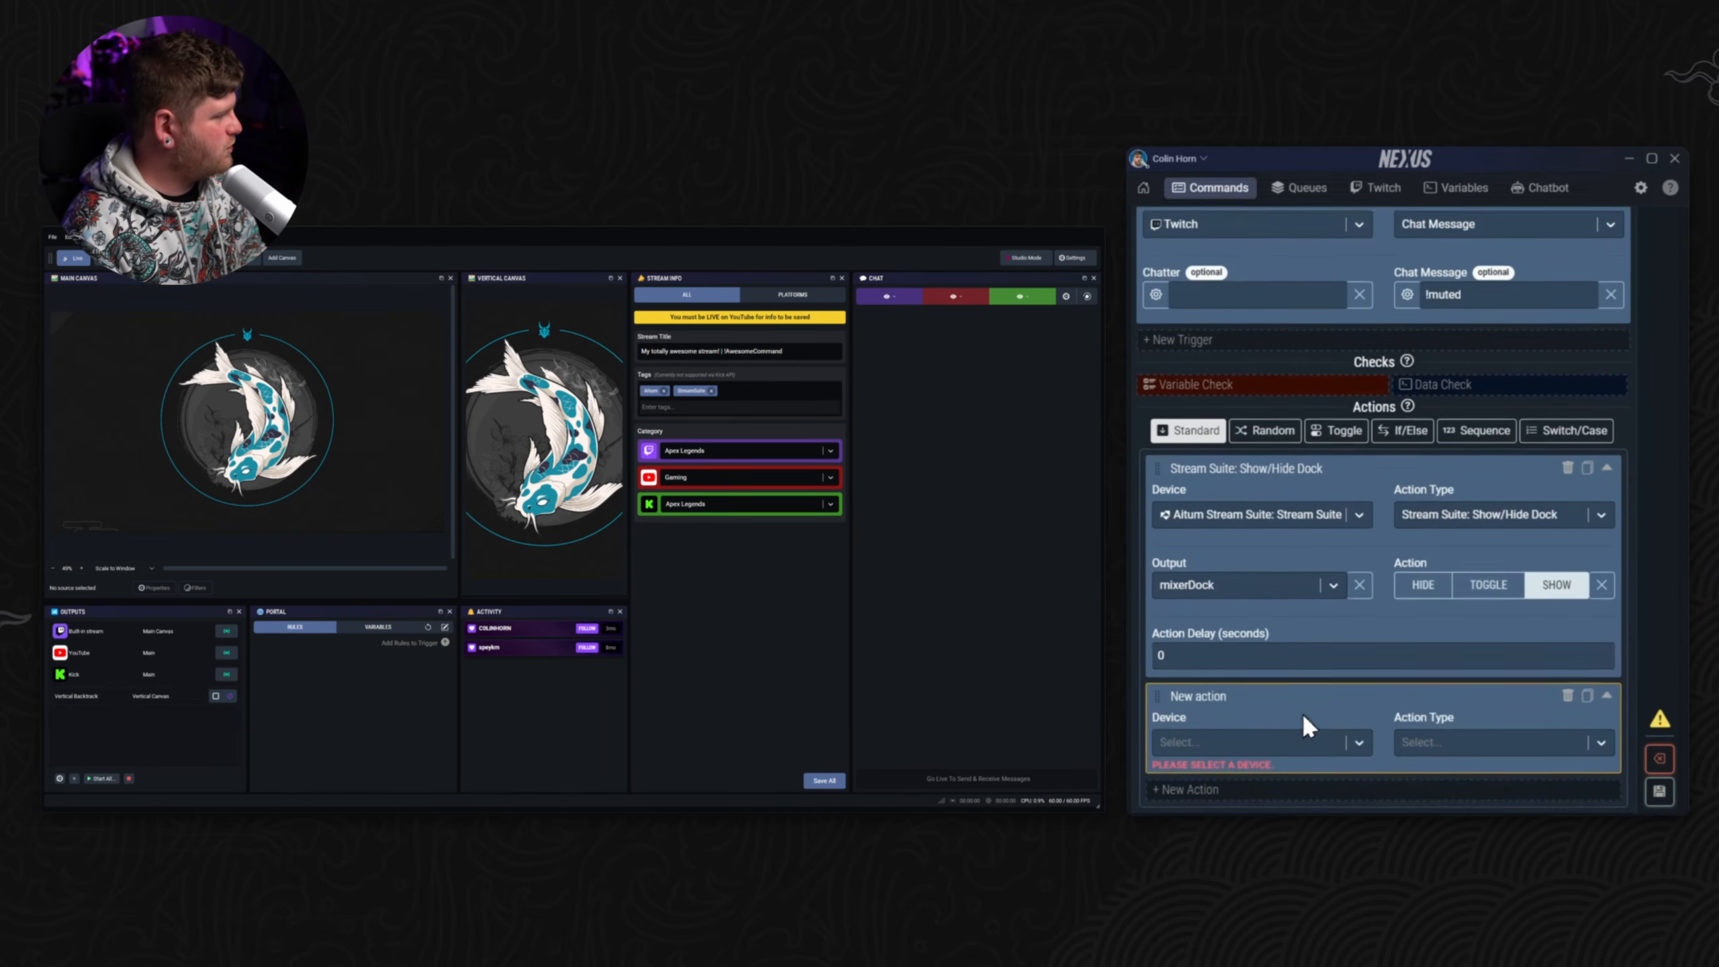
{"action": "left_click", "coordinate": [1348, 688]}
{"action": "scroll", "coordinate": [1400, 602], "scroll_direction": "down", "scroll_amount": 3}
{"action": "left_click", "coordinate": [1400, 518]}
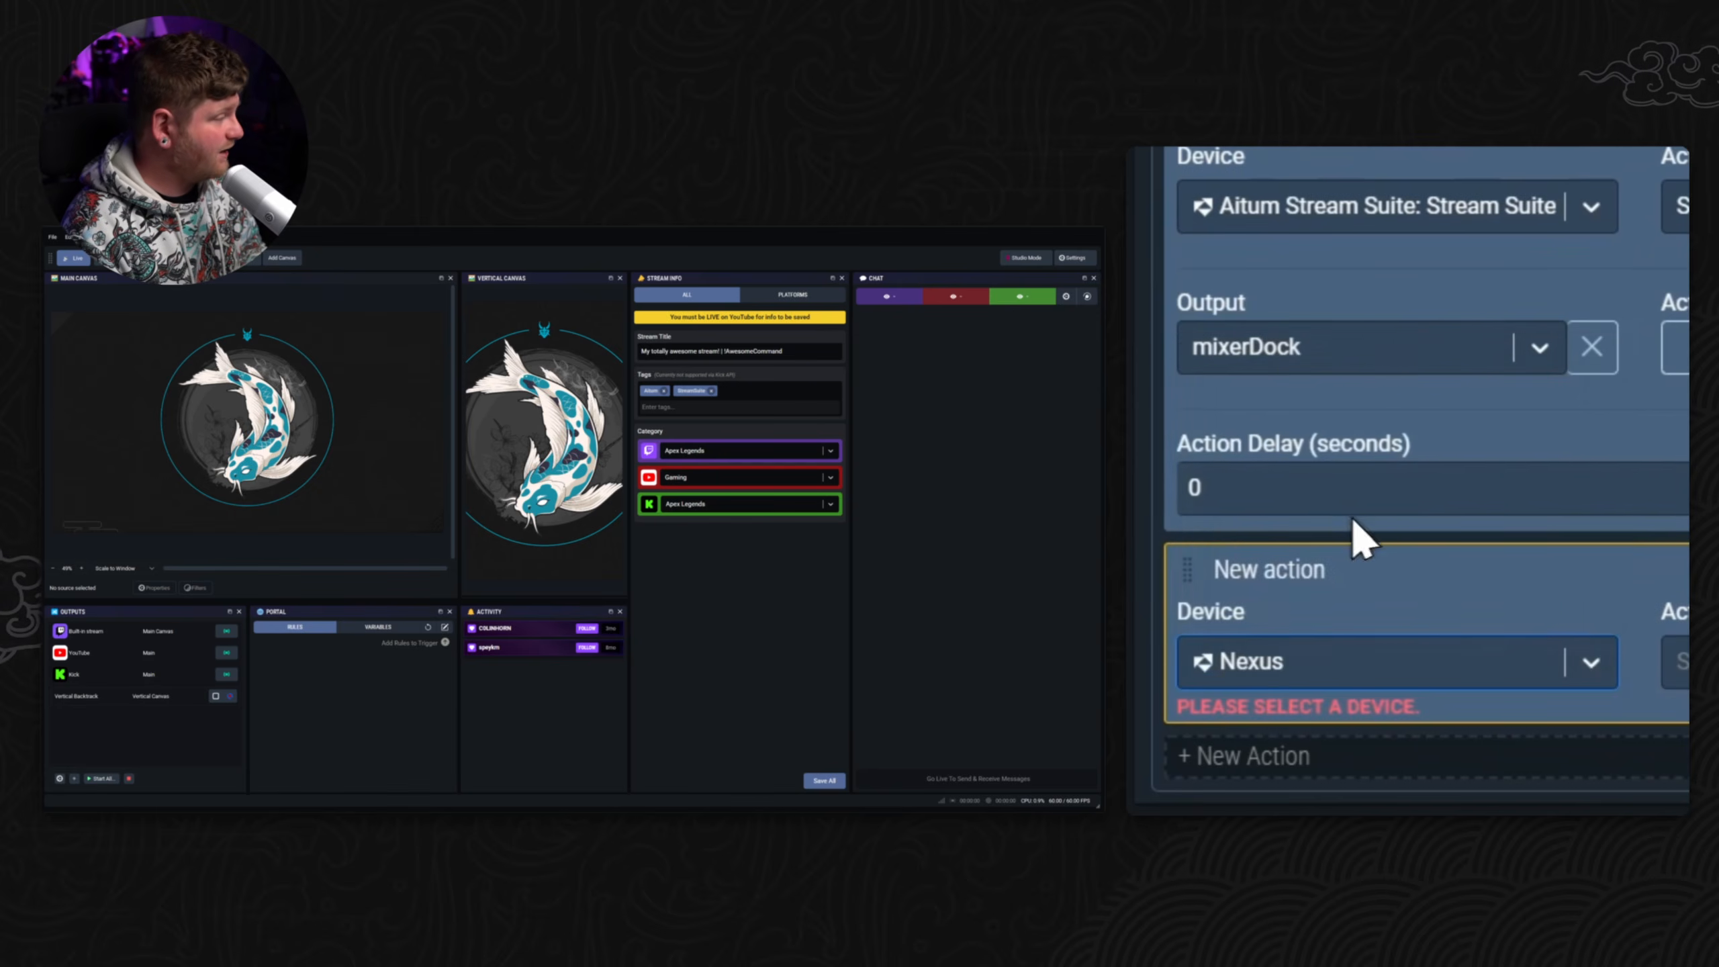
{"action": "left_click", "coordinate": [1625, 695]}
{"action": "left_click", "coordinate": [1372, 612]}
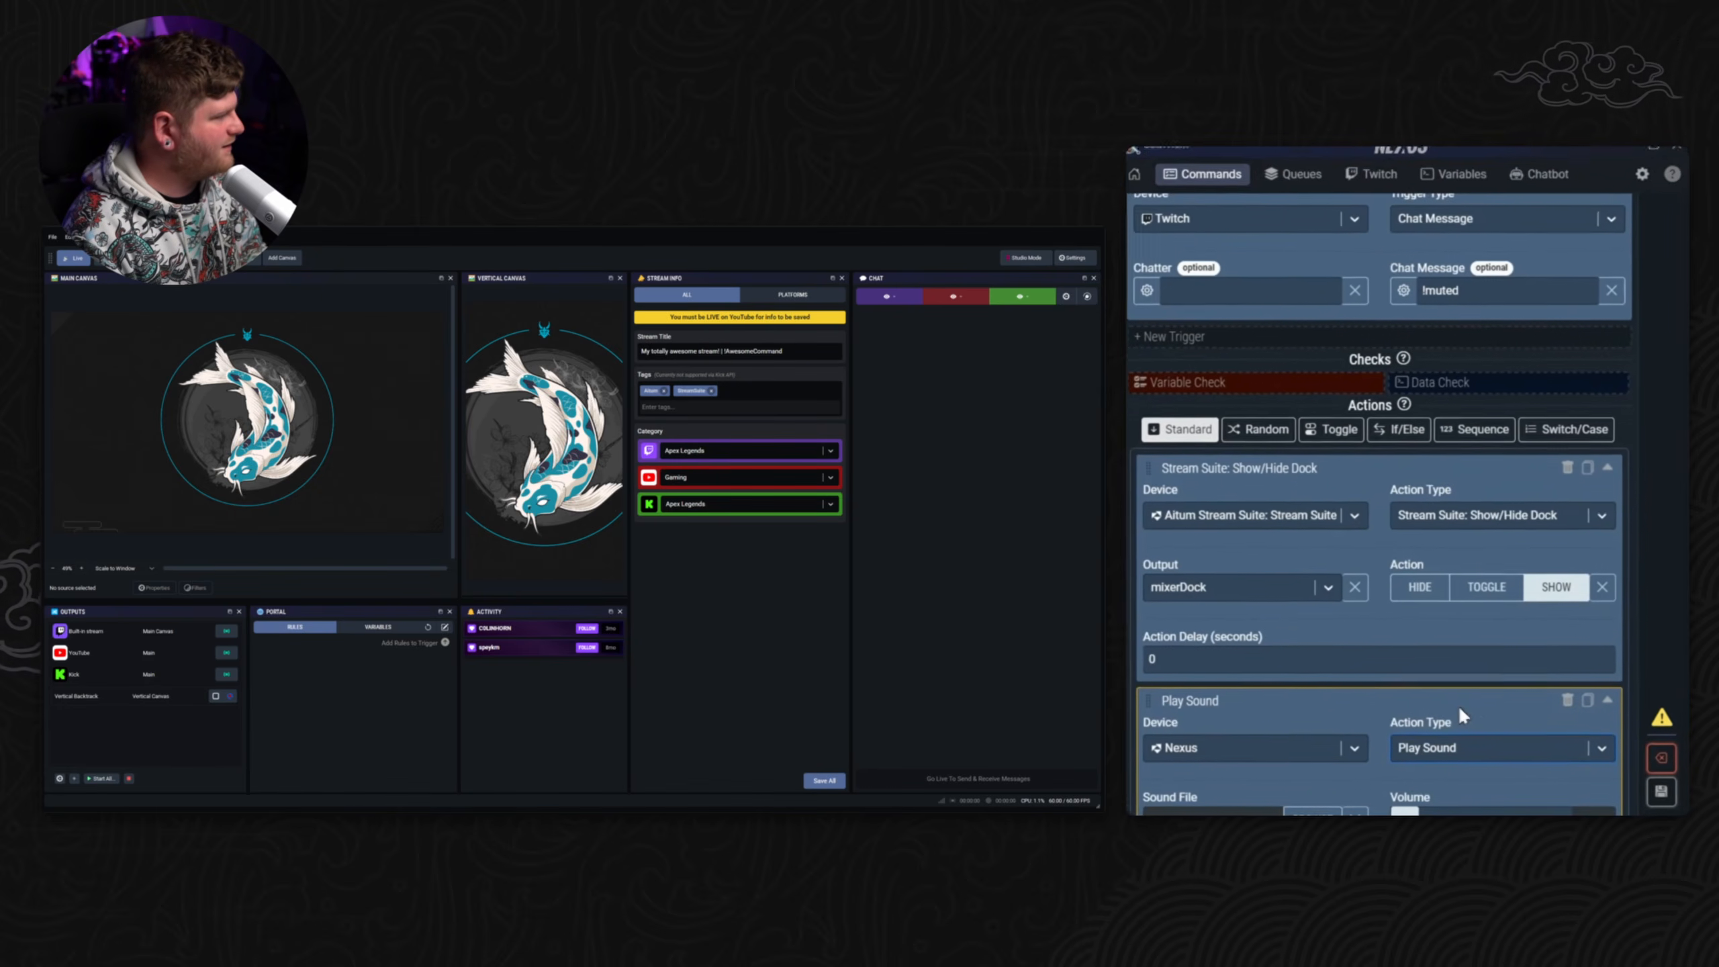
Step: Set Play Sound to volume 100, the Communications - Headphones (2- RODECaster Duo Secondary) device and sound file hey_listen.mp3, and save the command
{"action": "scroll", "coordinate": [1624, 636], "scroll_direction": "down", "scroll_amount": 3}
{"action": "left_click_drag", "start_coordinate": [1509, 602], "coordinate": [1573, 601]}
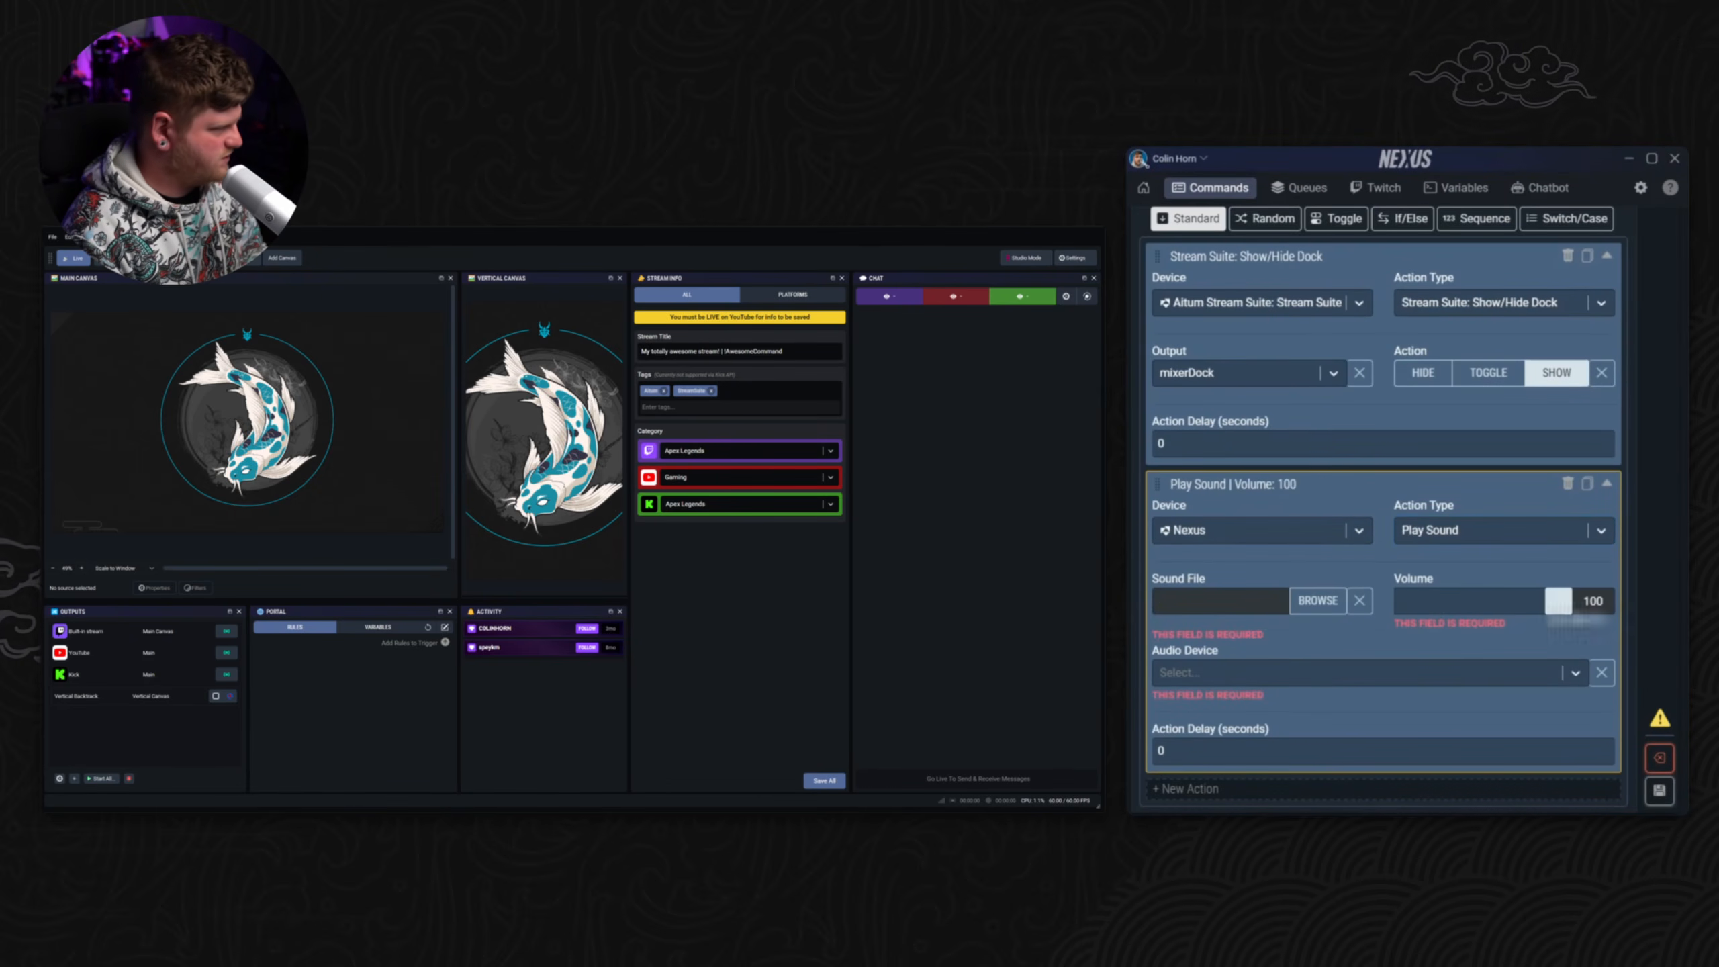
{"action": "left_click", "coordinate": [1268, 673]}
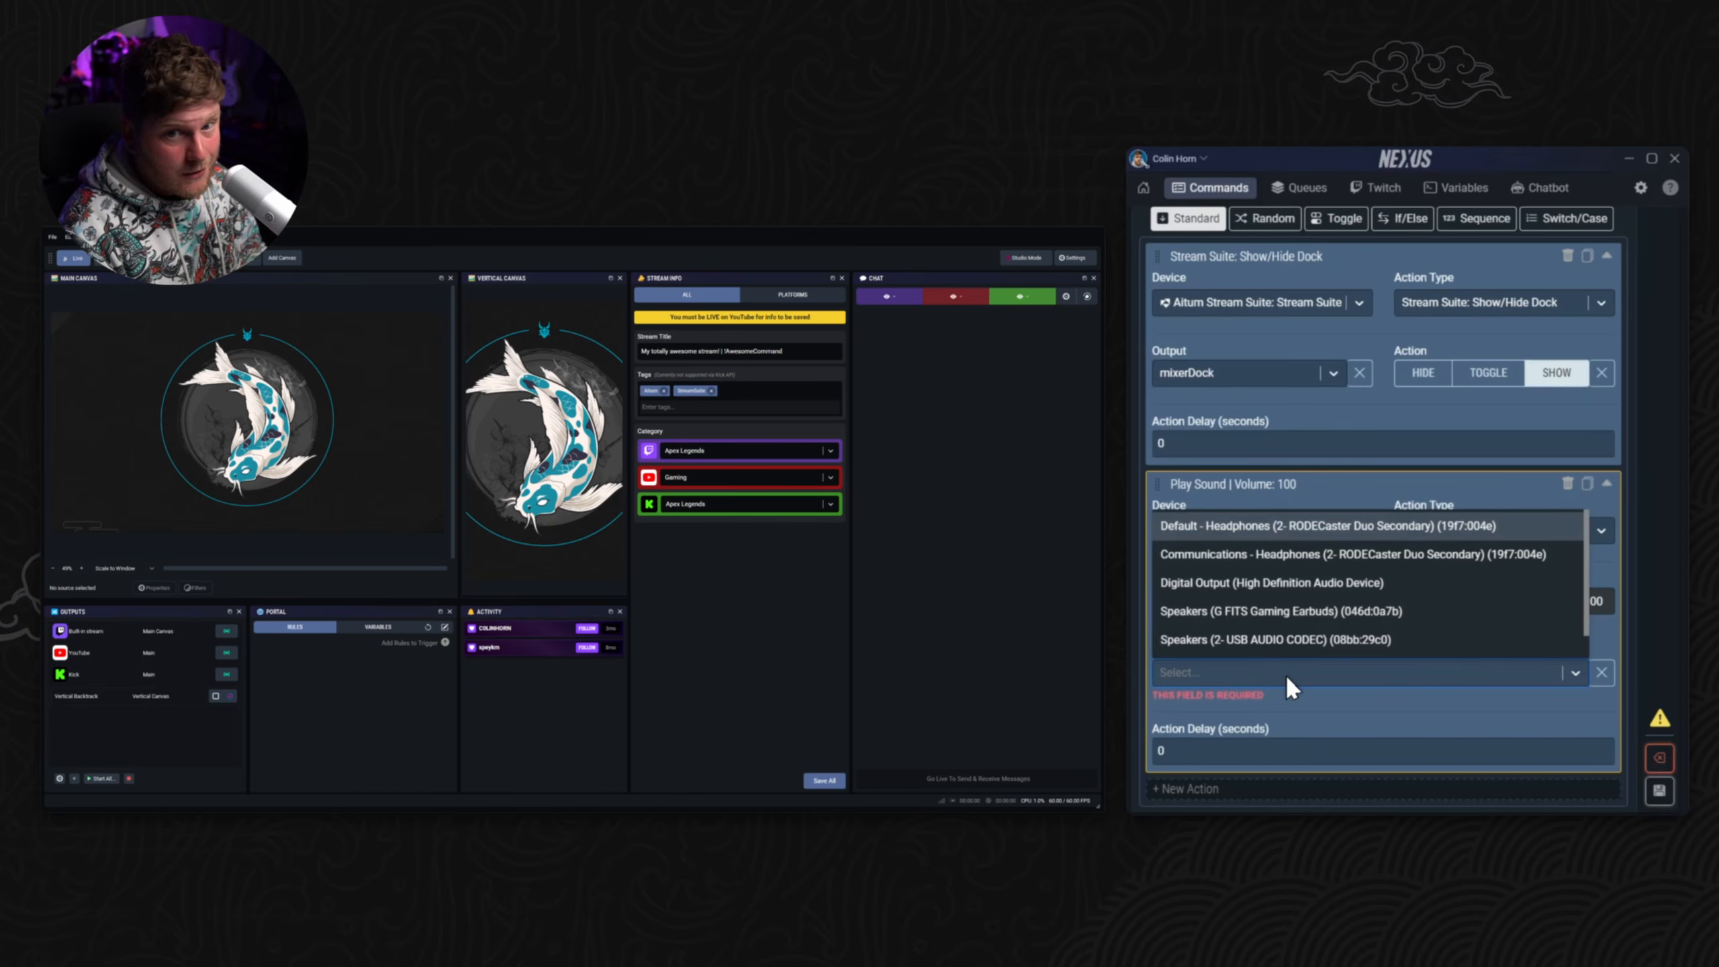
{"action": "left_click", "coordinate": [1383, 567]}
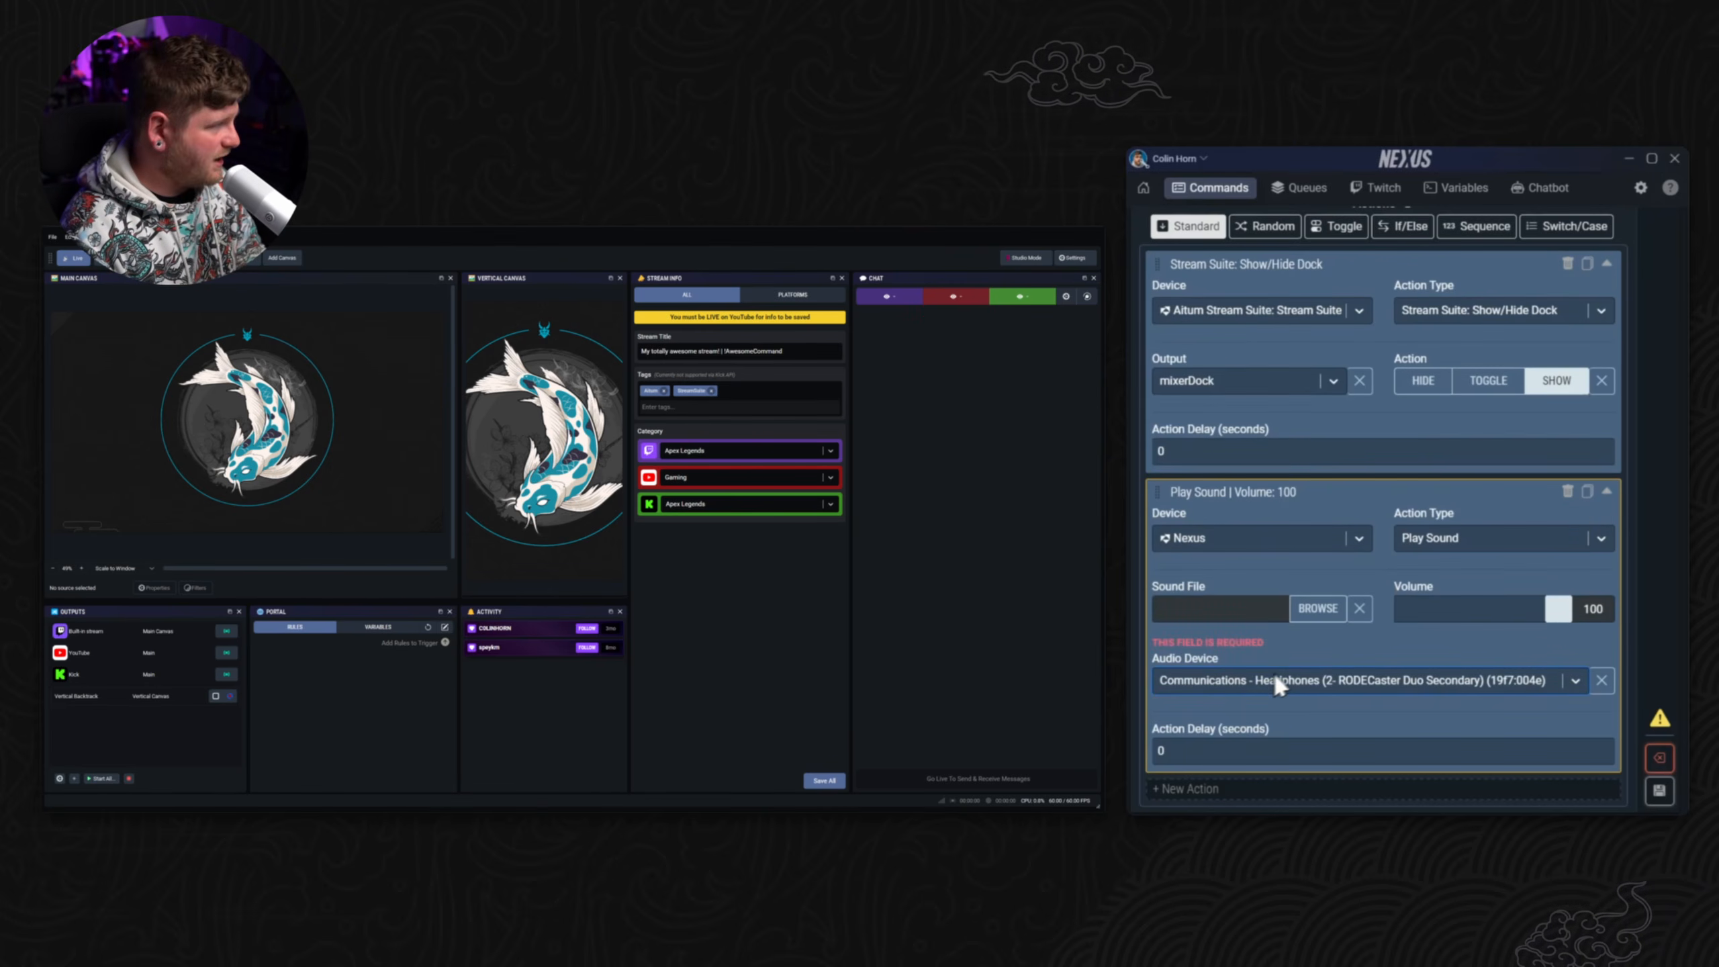
{"action": "left_click", "coordinate": [1319, 608]}
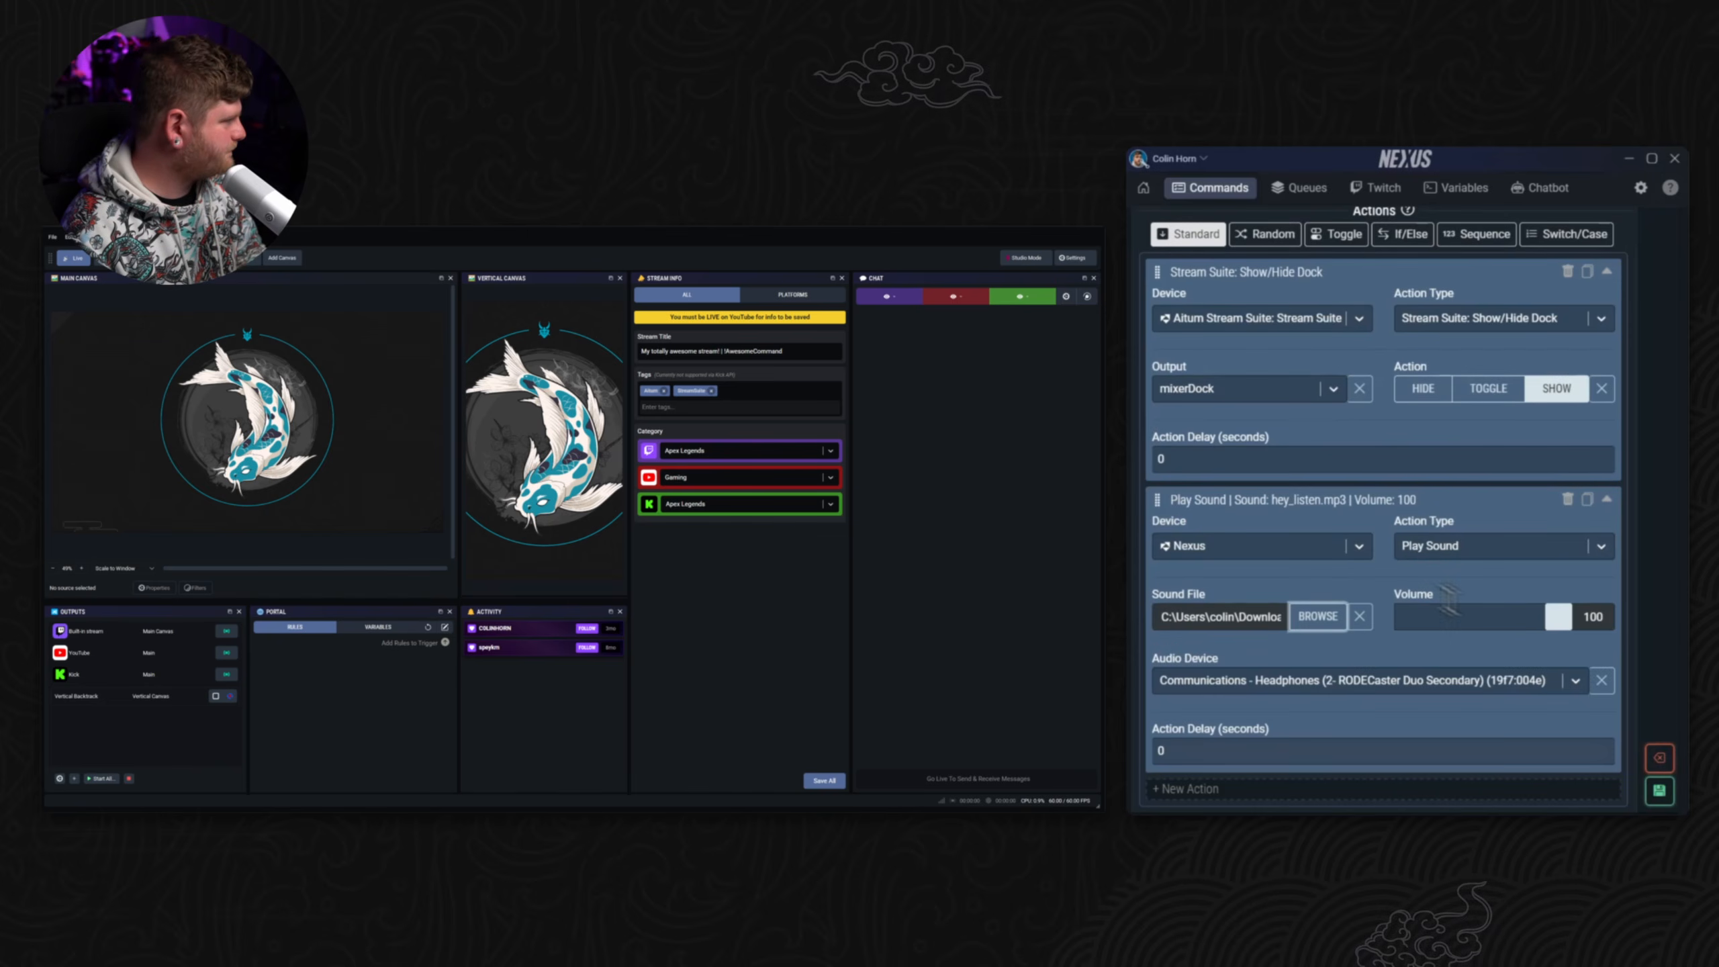
{"action": "left_click", "coordinate": [1664, 793]}
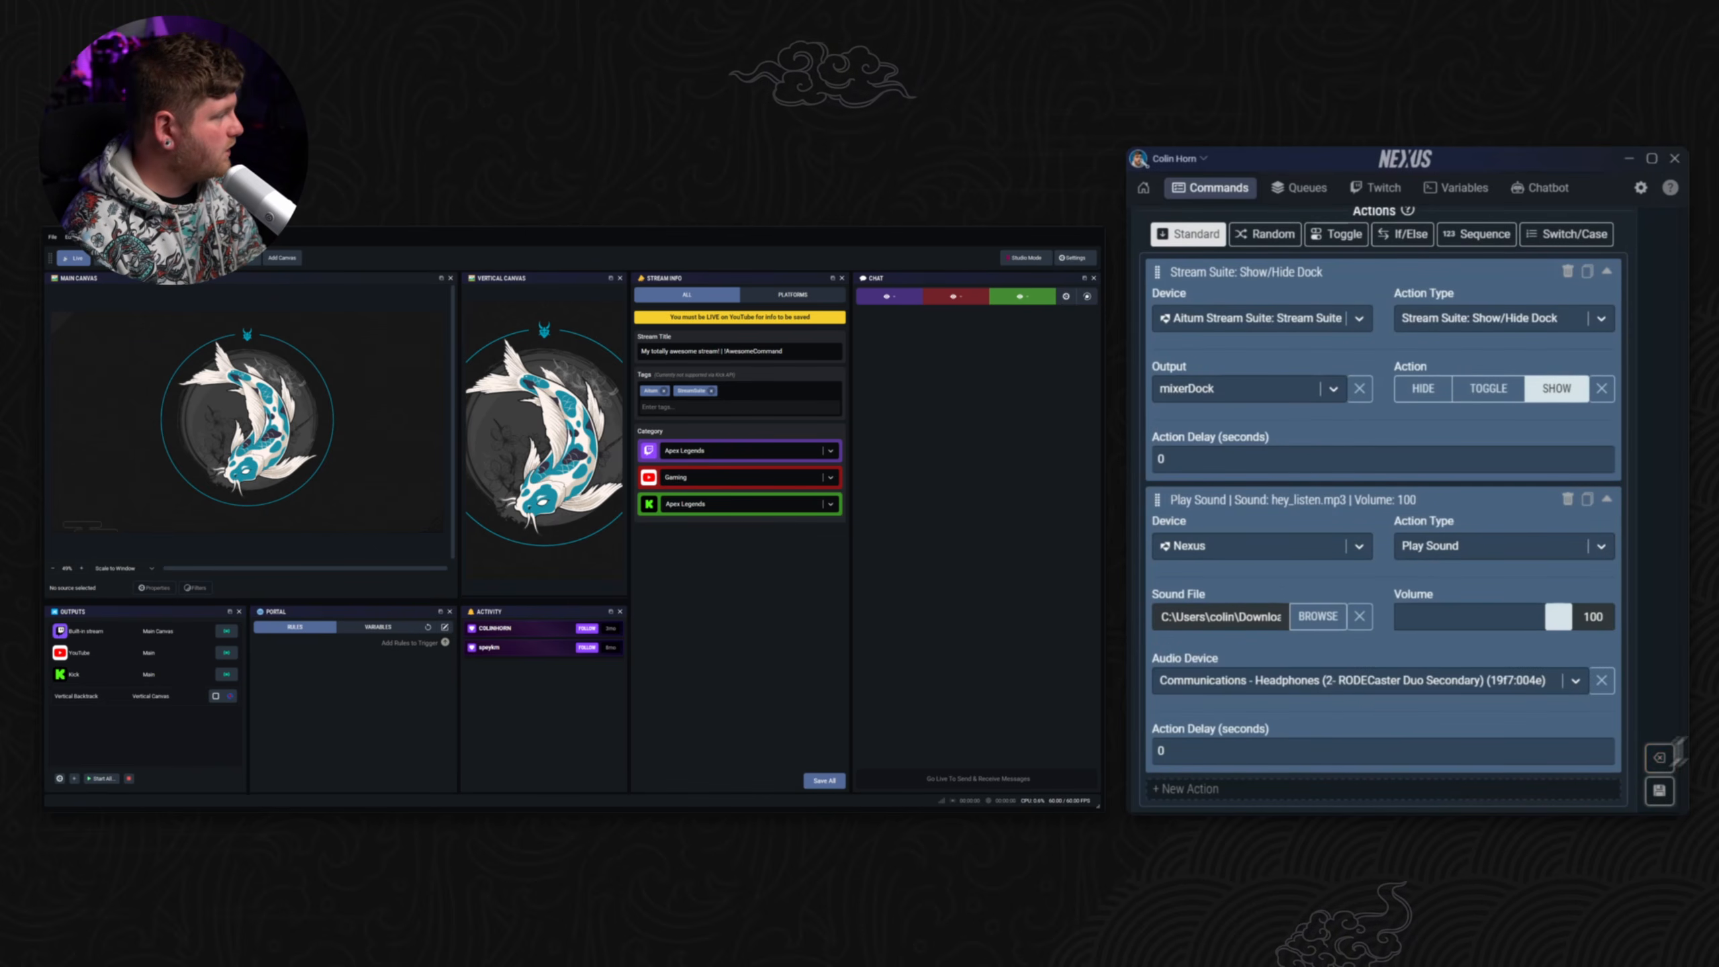